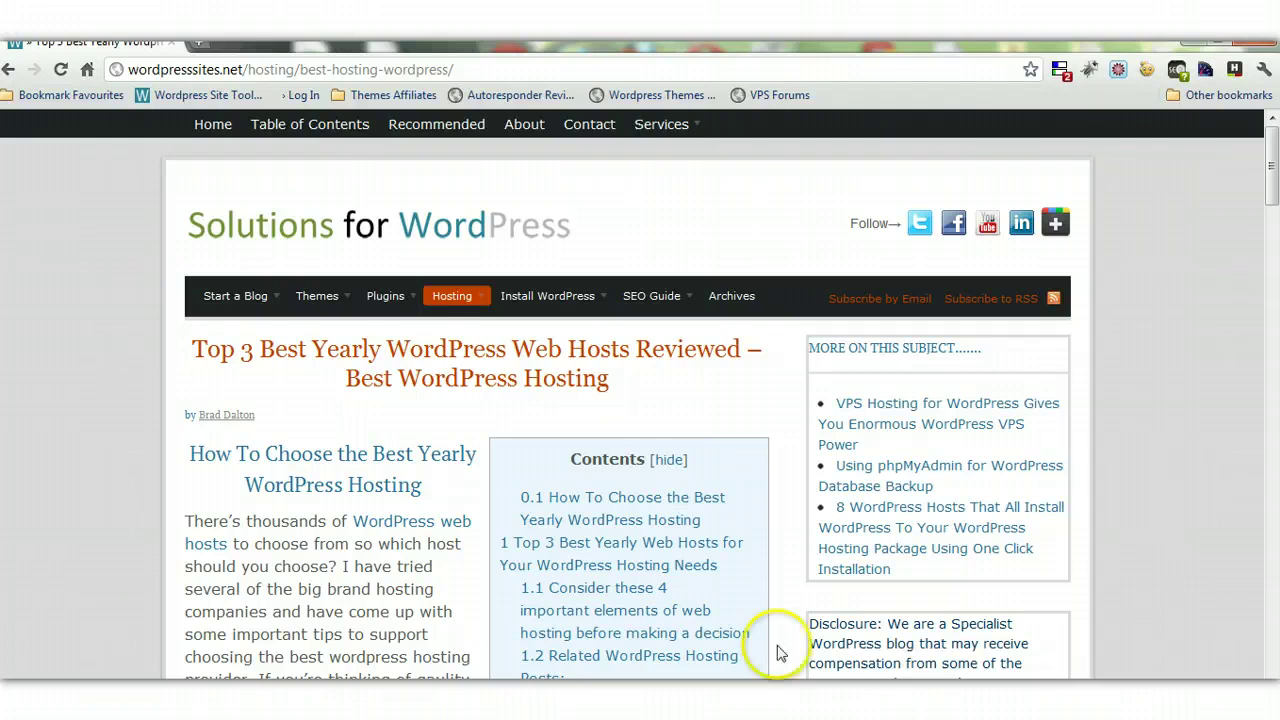
Scroll the wordpresssites.net hosting article, then switch to FireFTP showing the local wordpress-3.2.1 folder.
drag(1270, 167, 1270, 190)
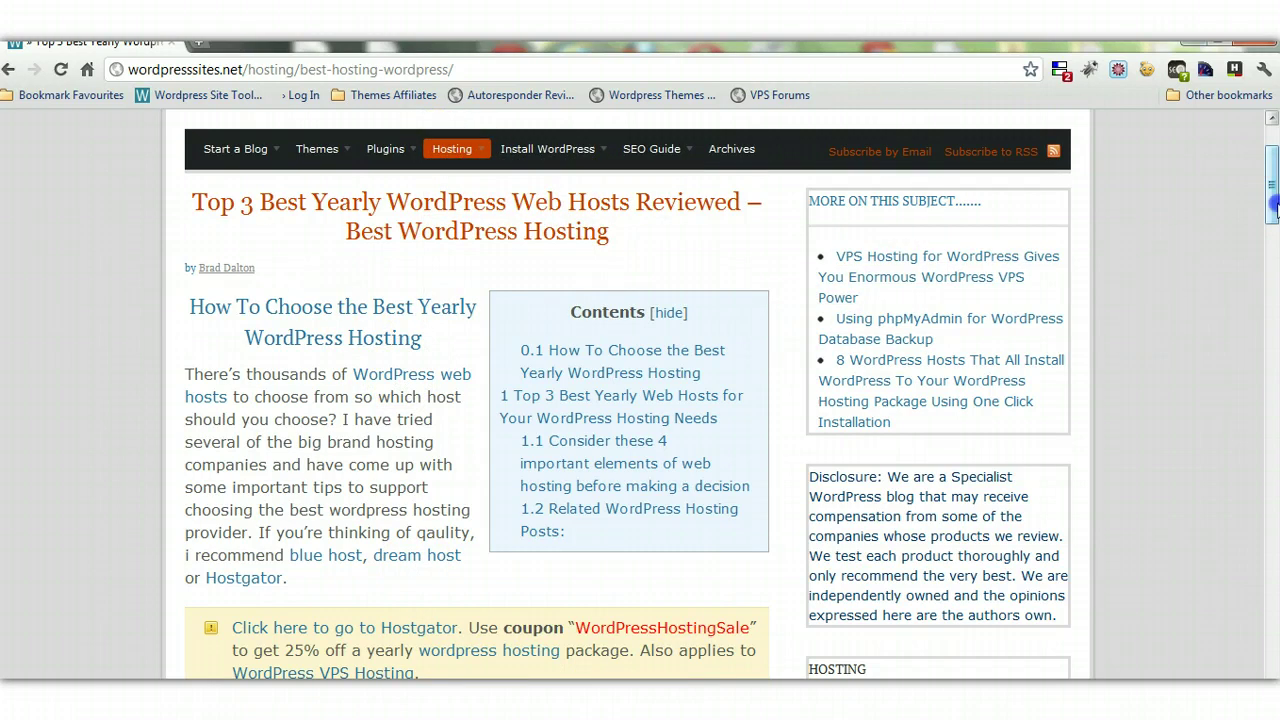
scroll(1270, 190, up, 2)
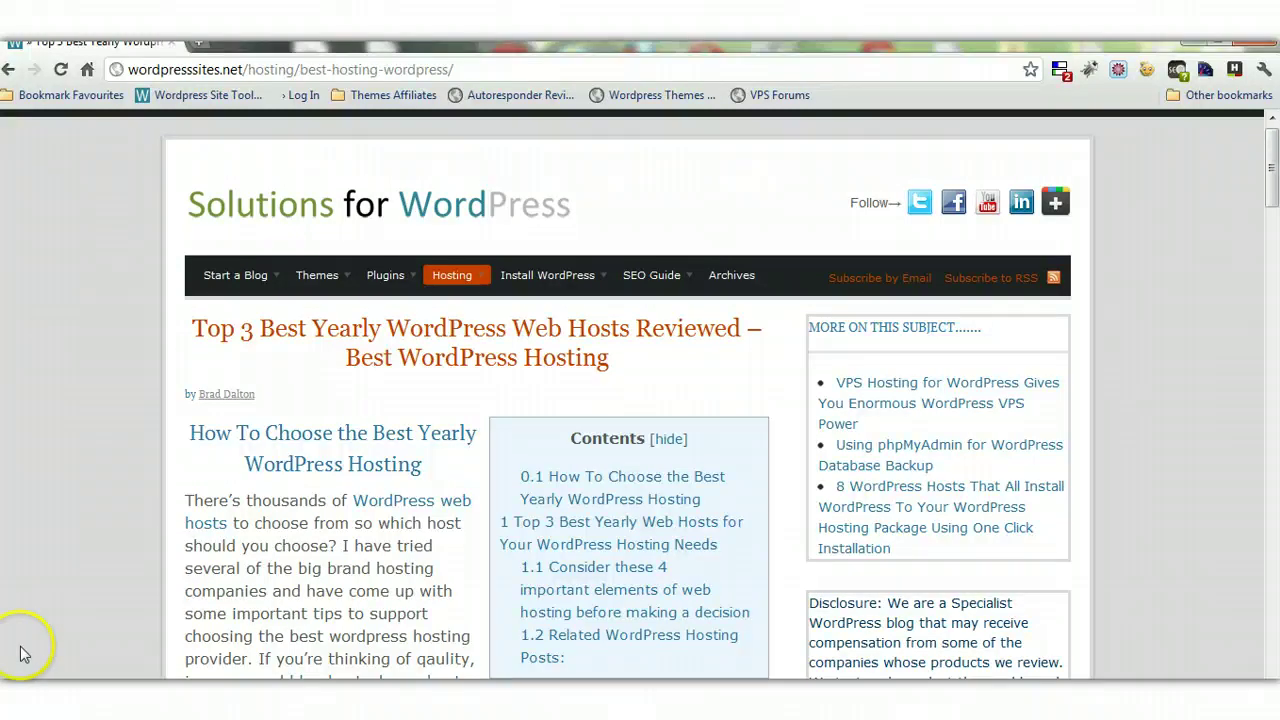
click(40, 700)
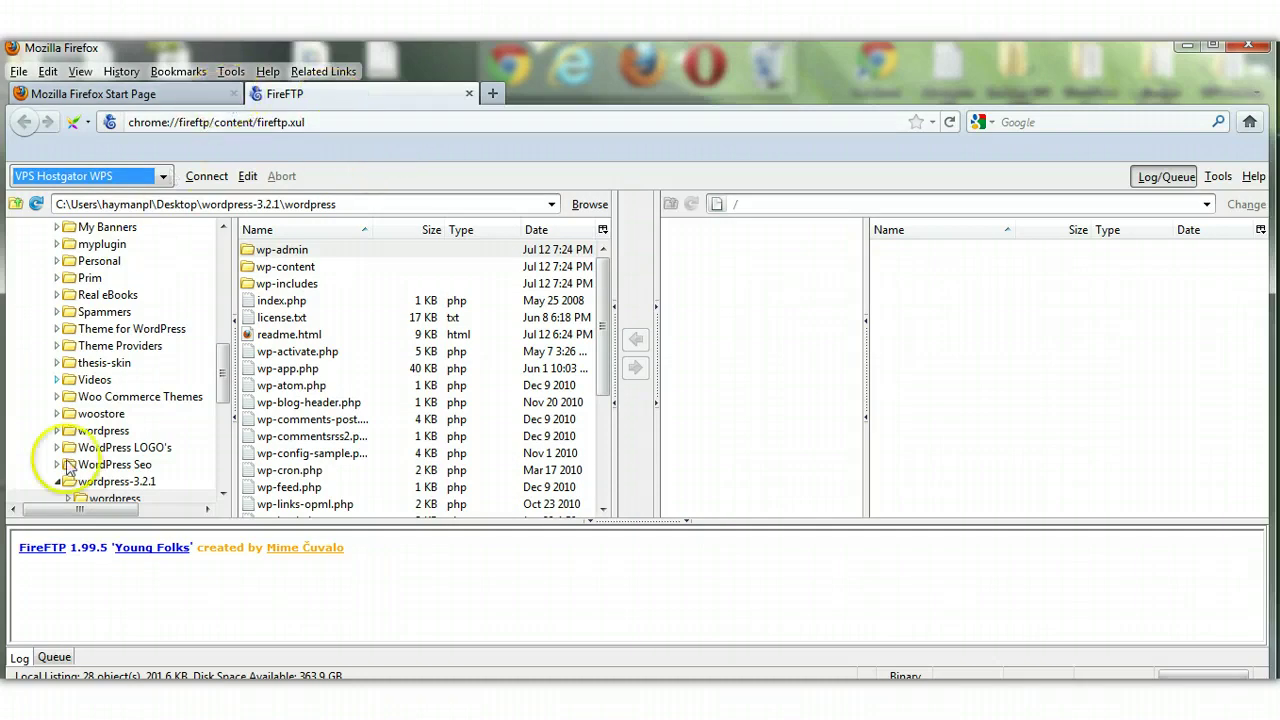
click(25, 678)
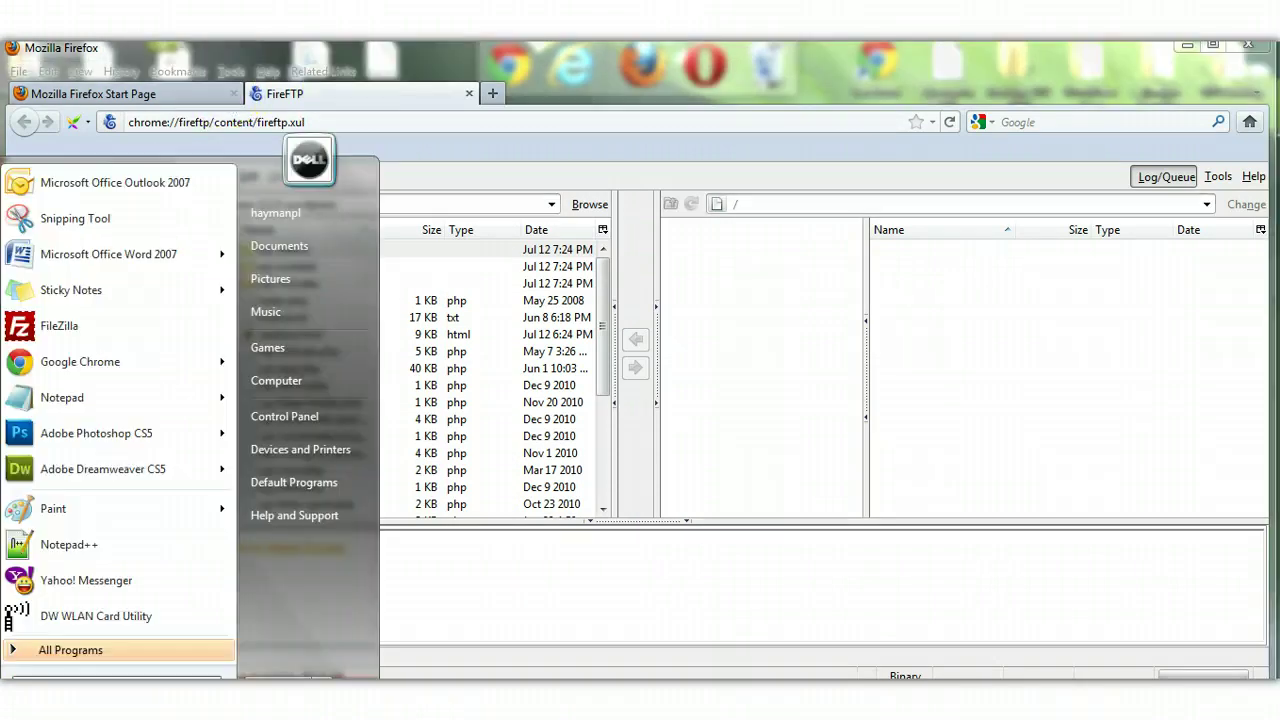
click(56, 334)
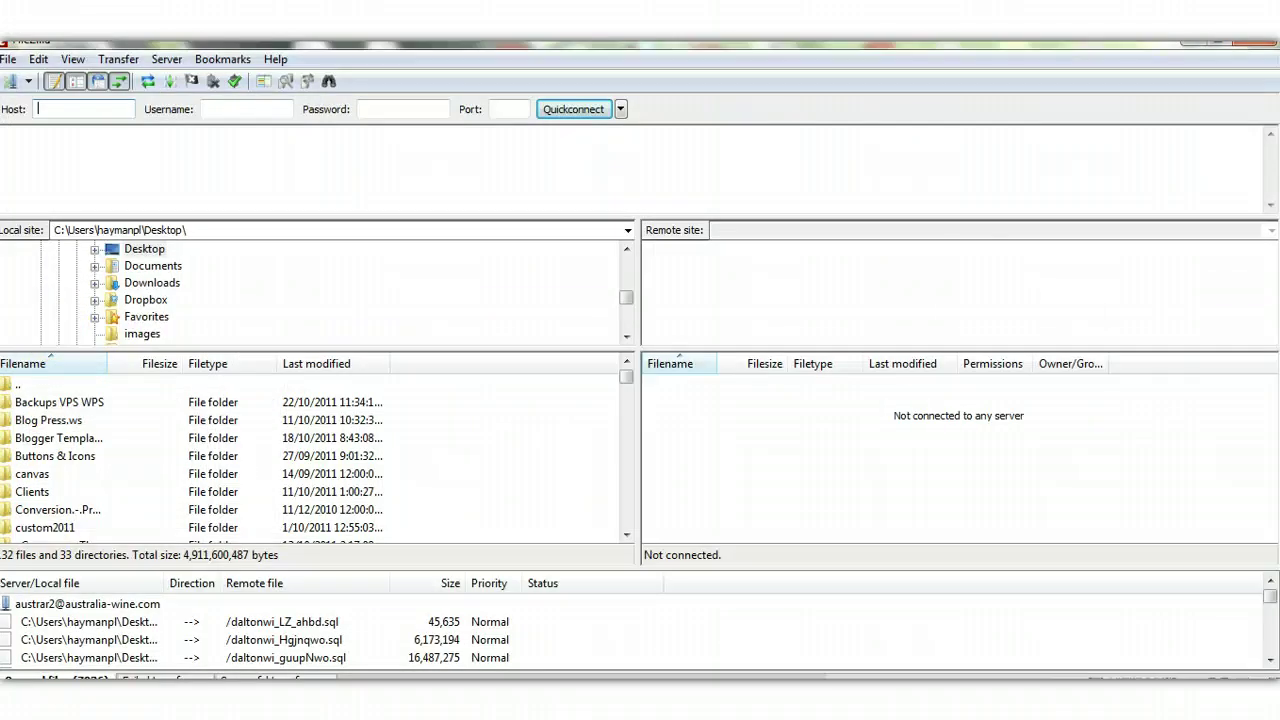
click(1255, 42)
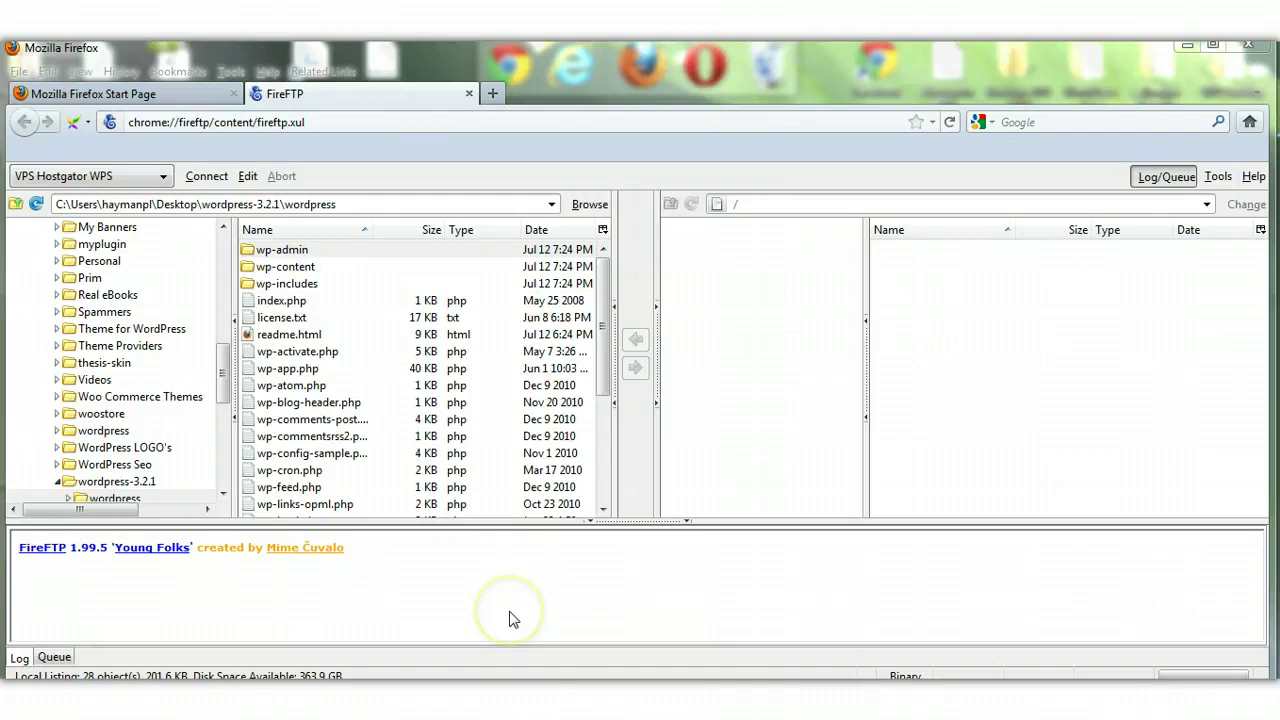
click(1188, 52)
click(372, 360)
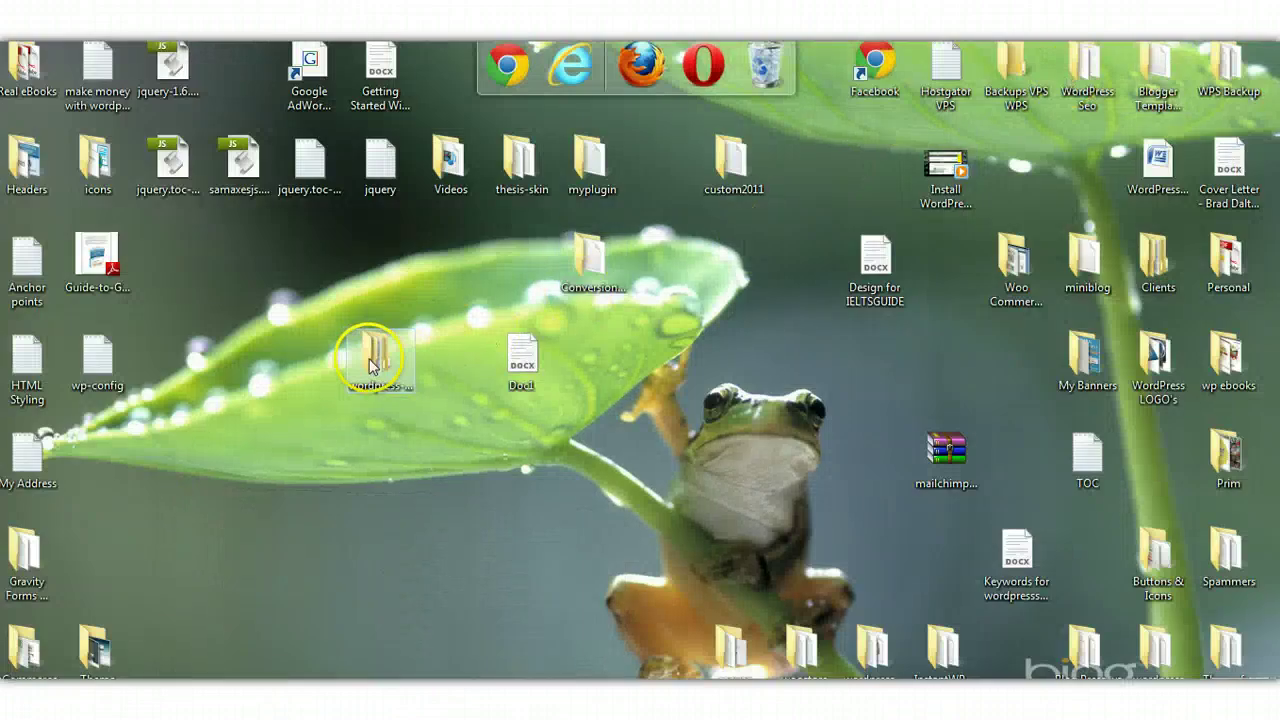
click(372, 366)
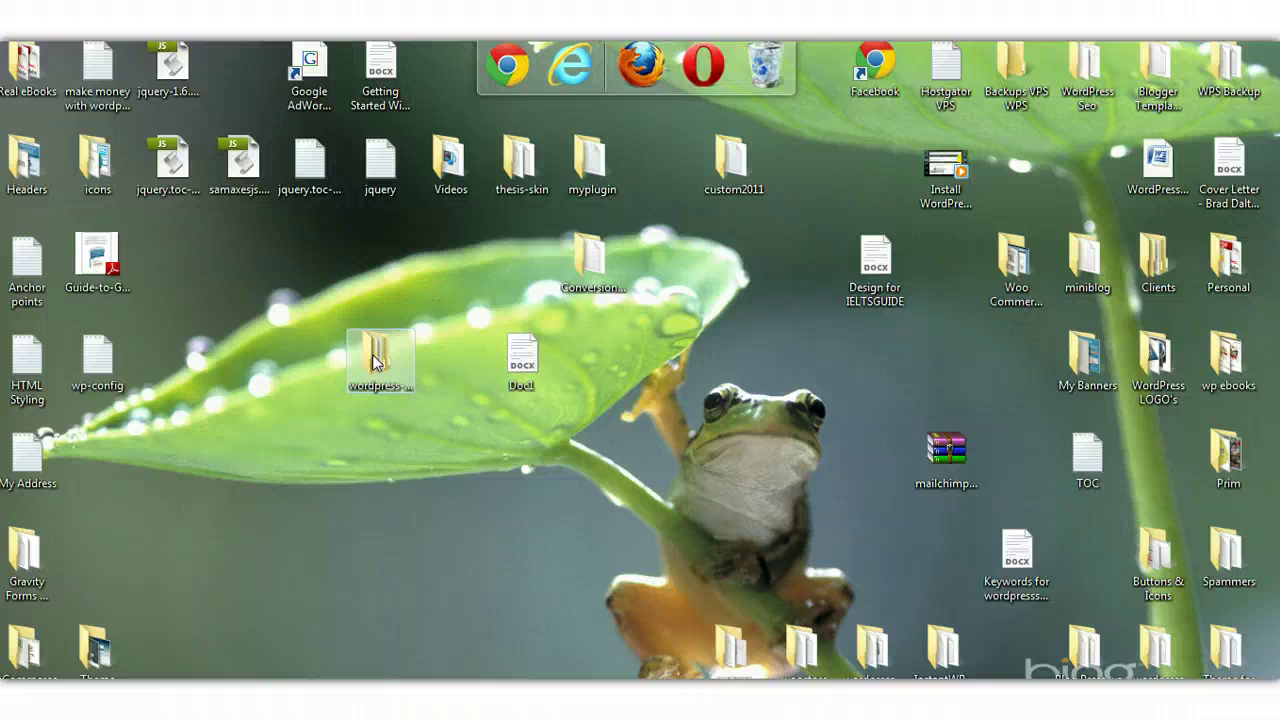
double_click(374, 360)
click(502, 250)
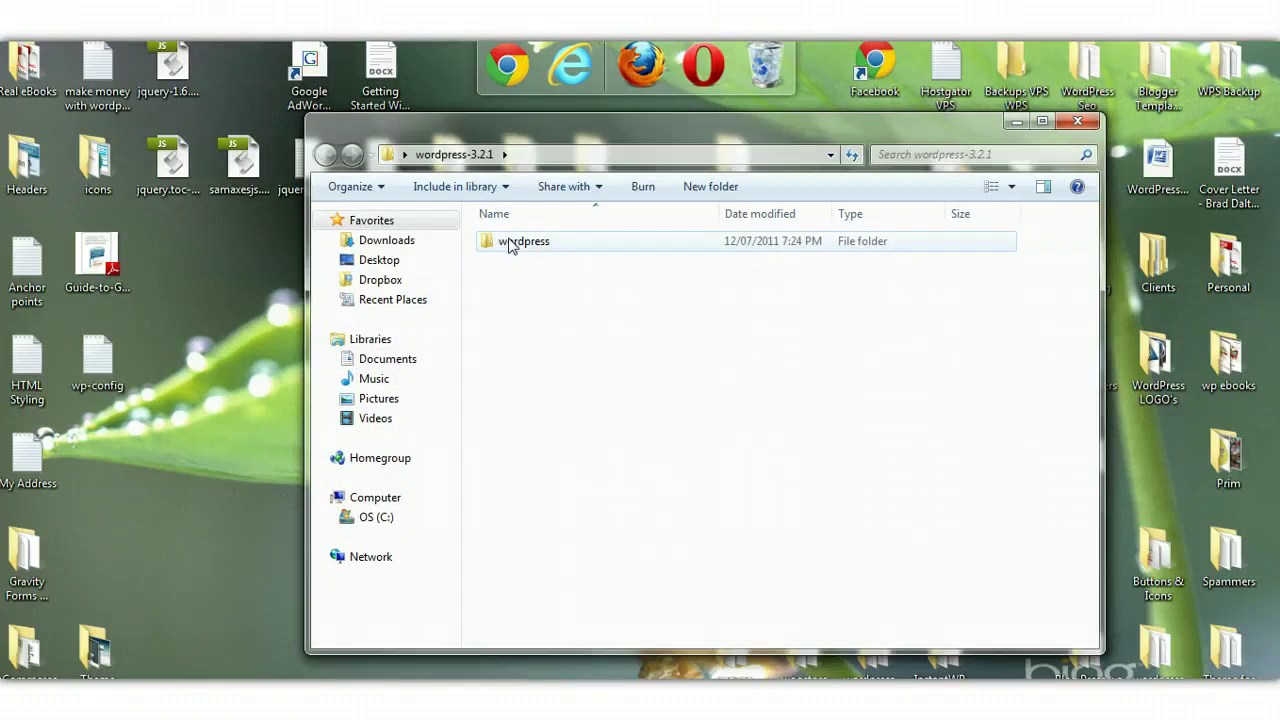
double_click(509, 243)
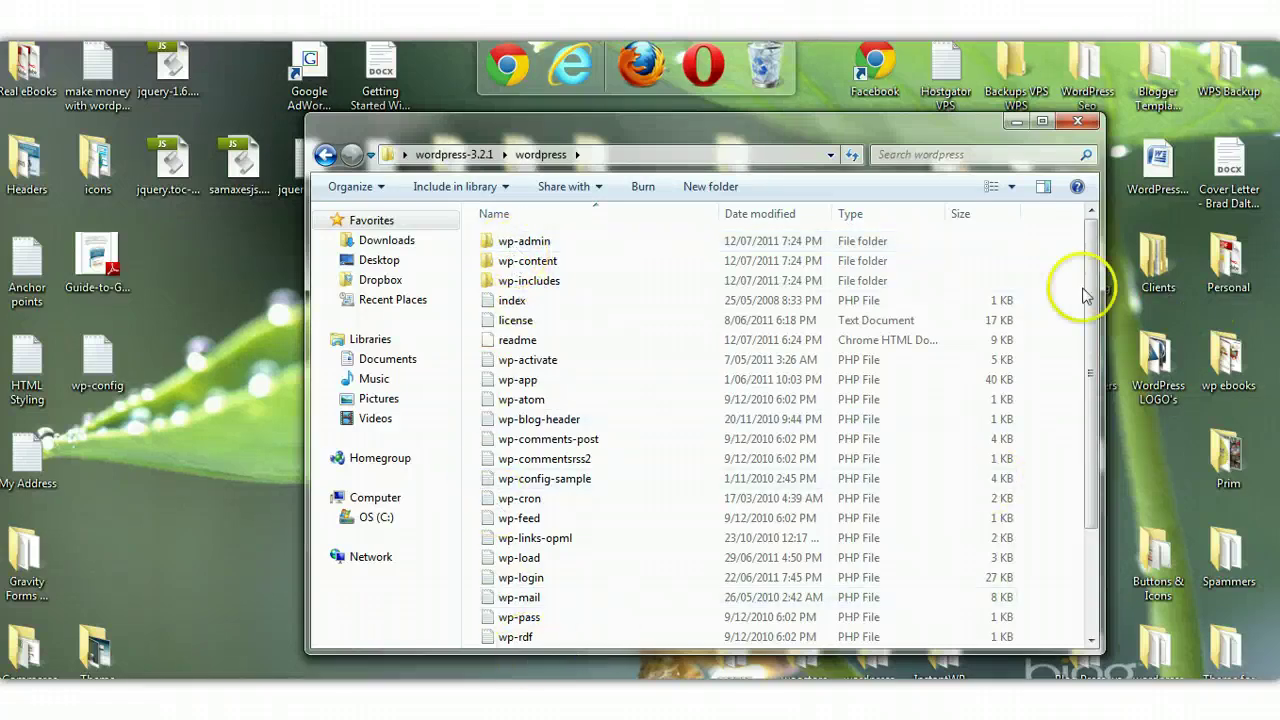
drag(1089, 290, 1084, 476)
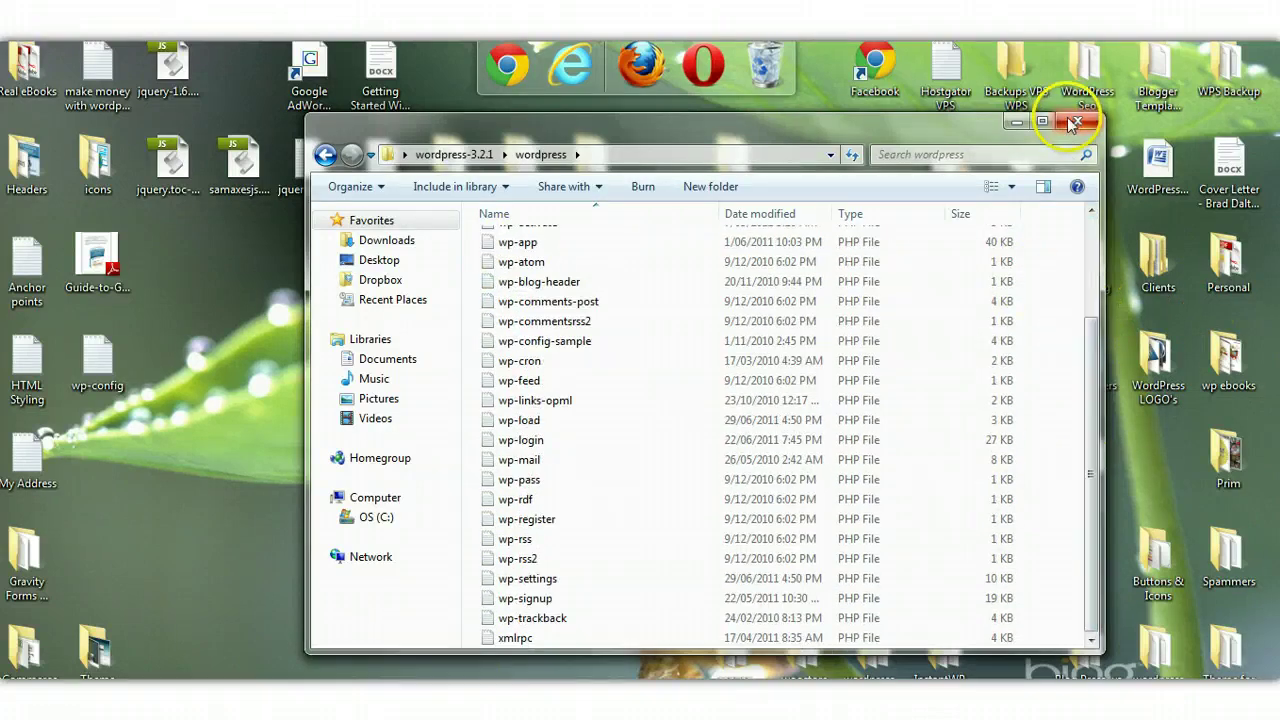
click(1077, 121)
key(alt+Tab)
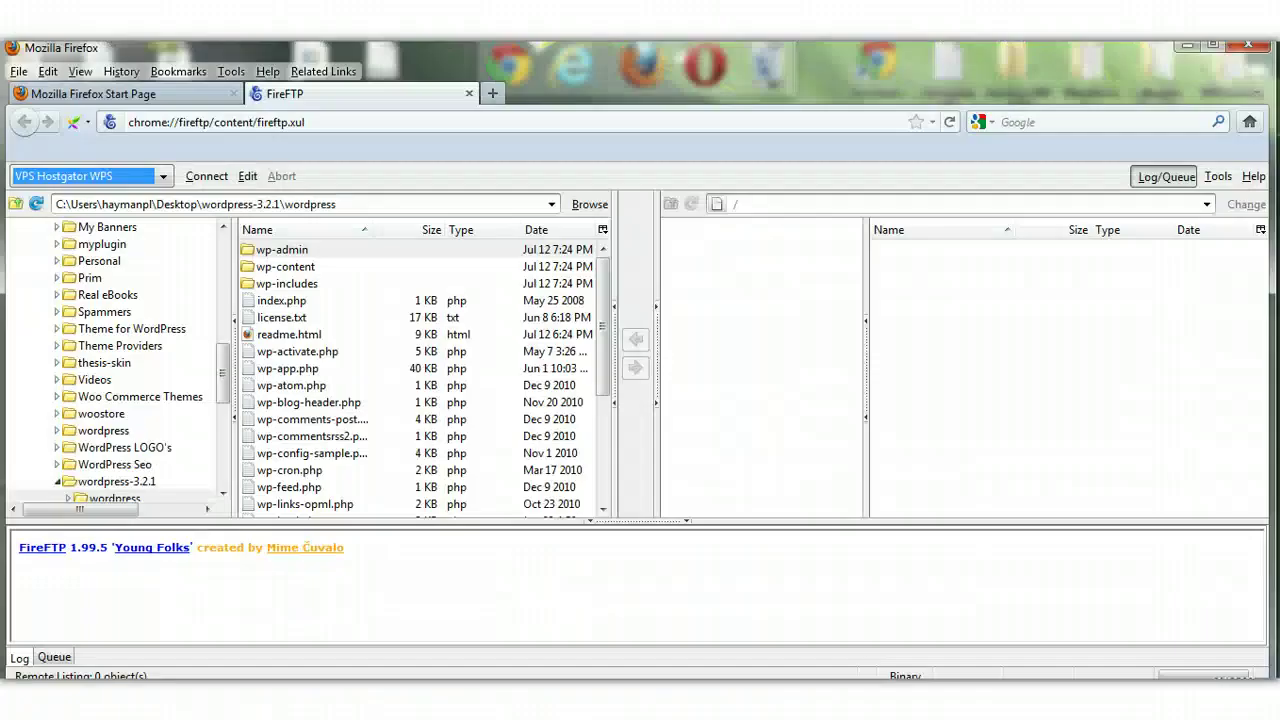
Connect with the VPS Hostgator WPS account and browse the server to /public_html/videos.
click(207, 178)
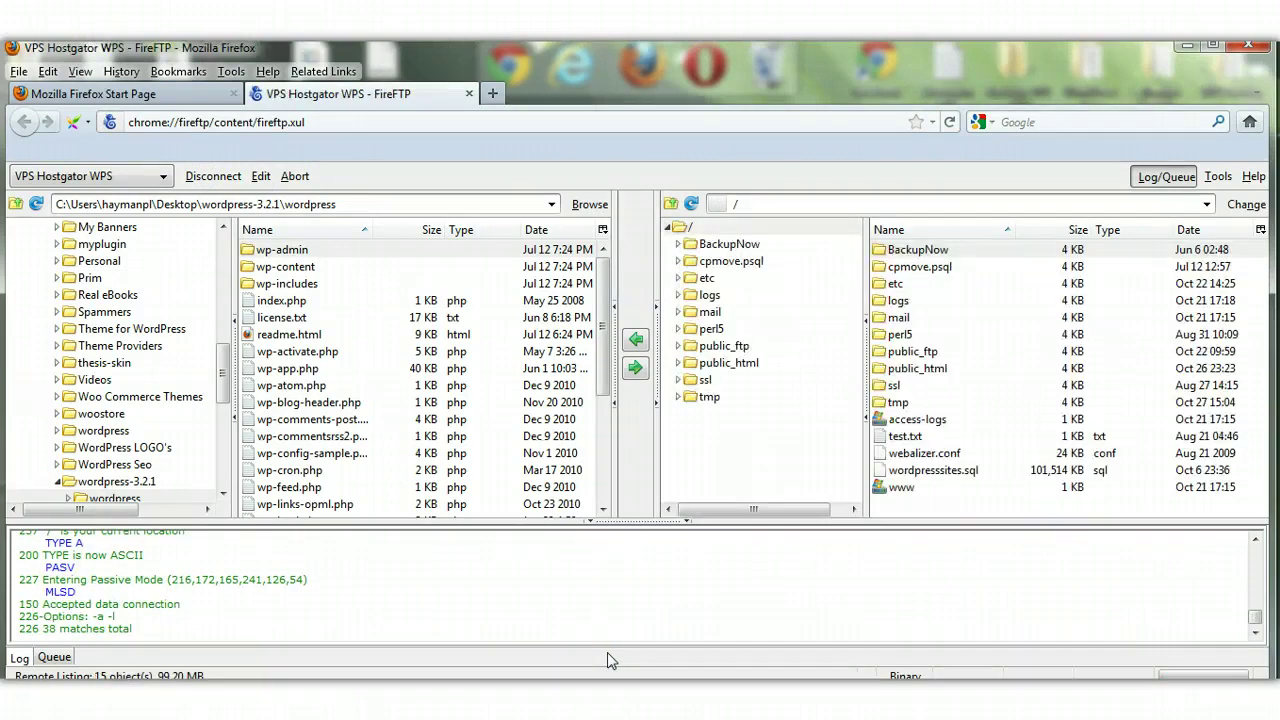
double_click(917, 368)
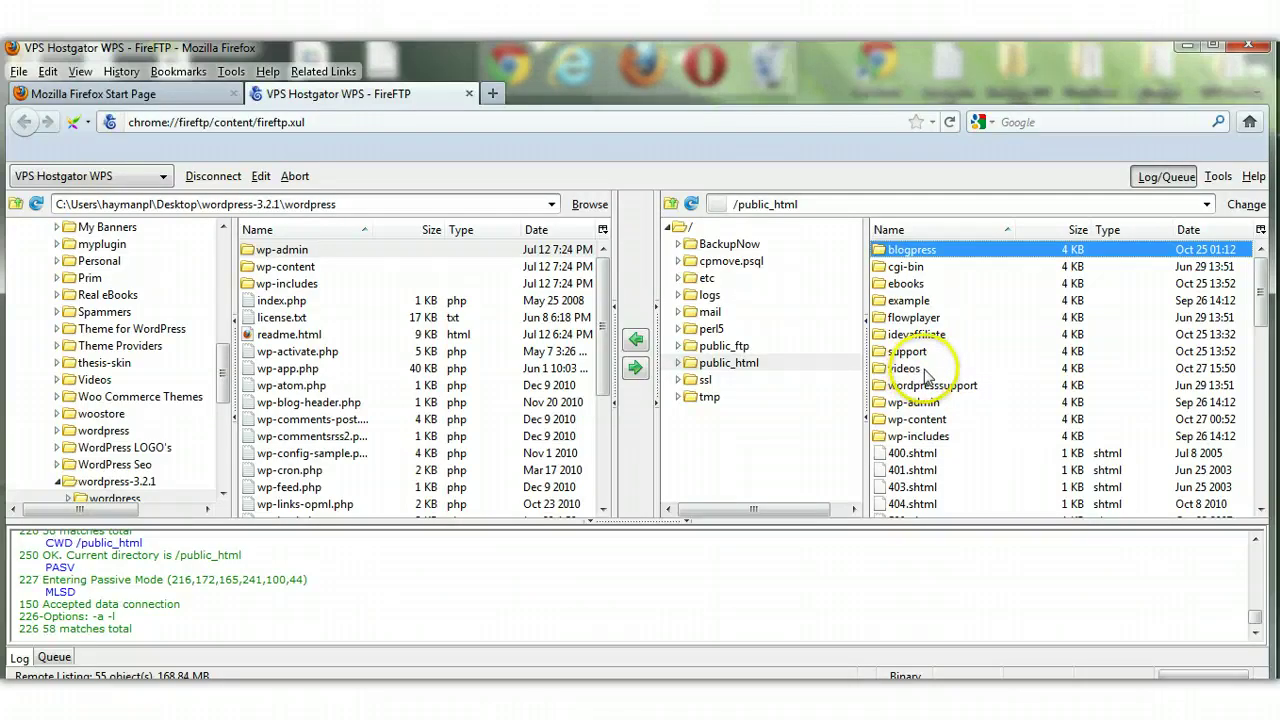
click(924, 372)
double_click(926, 372)
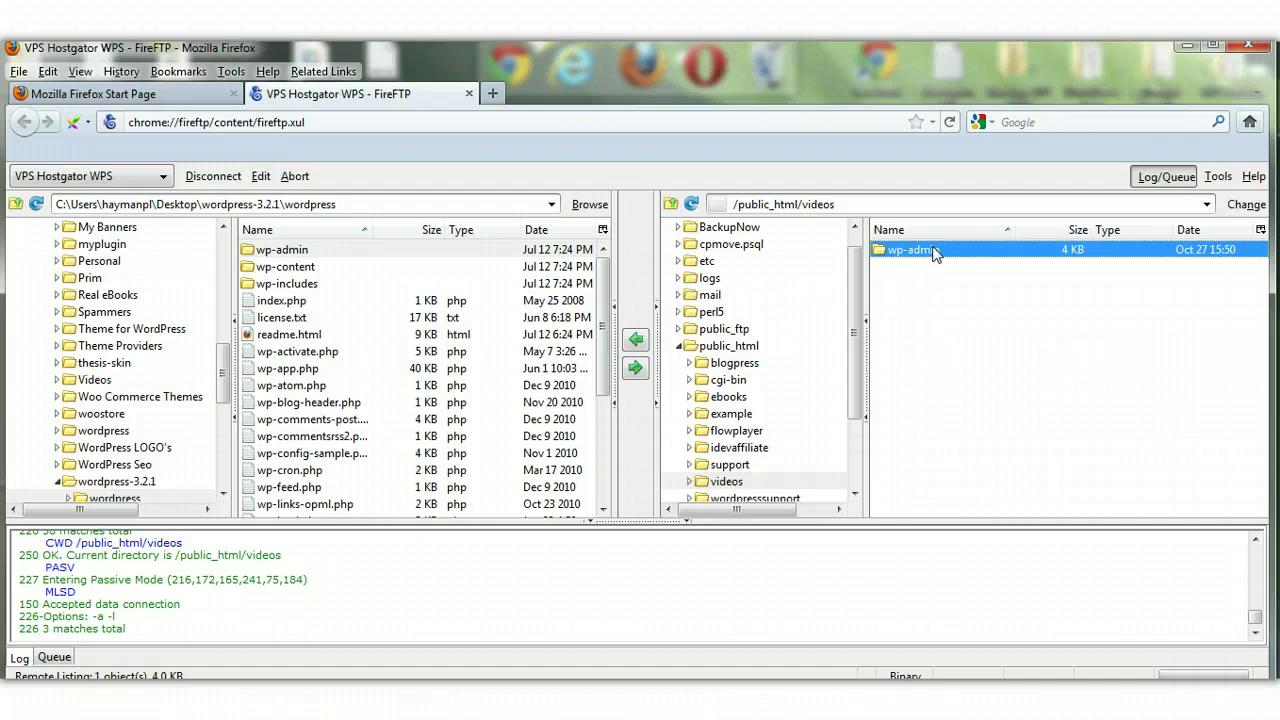
click(943, 255)
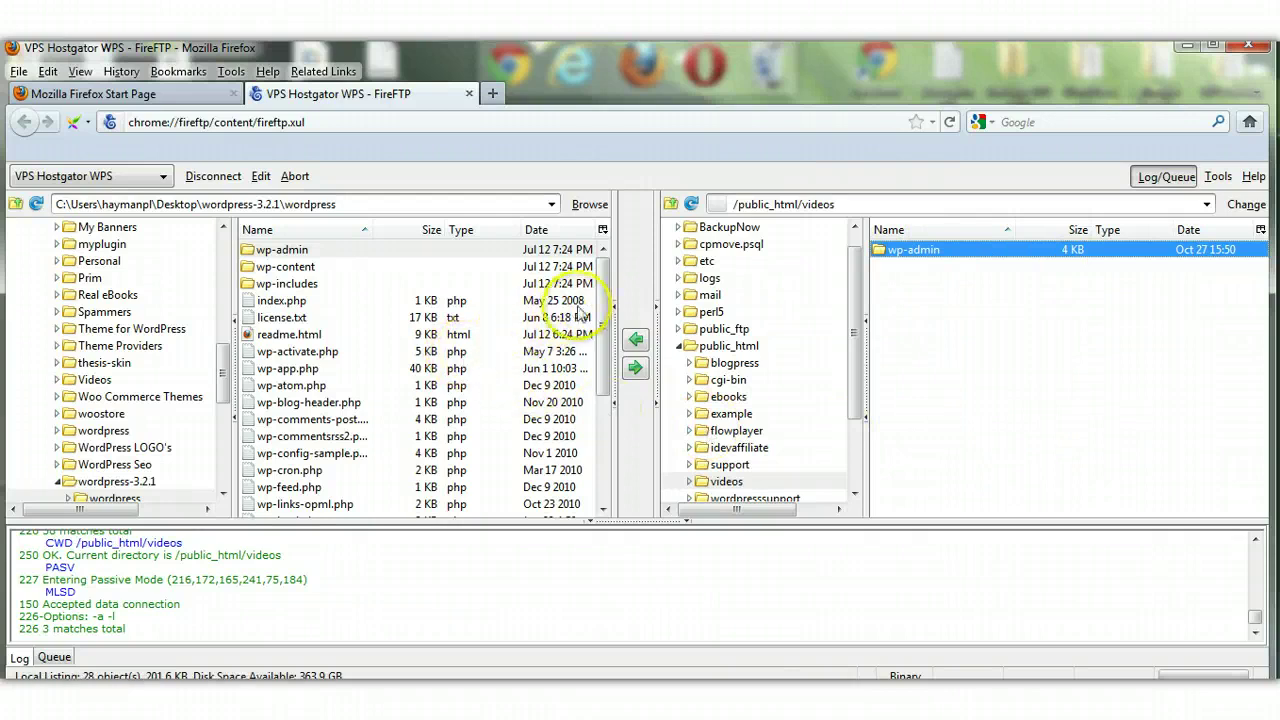
mouse_move(602, 272)
mouse_down()
mouse_move(603, 403)
mouse_move(597, 265)
mouse_up()
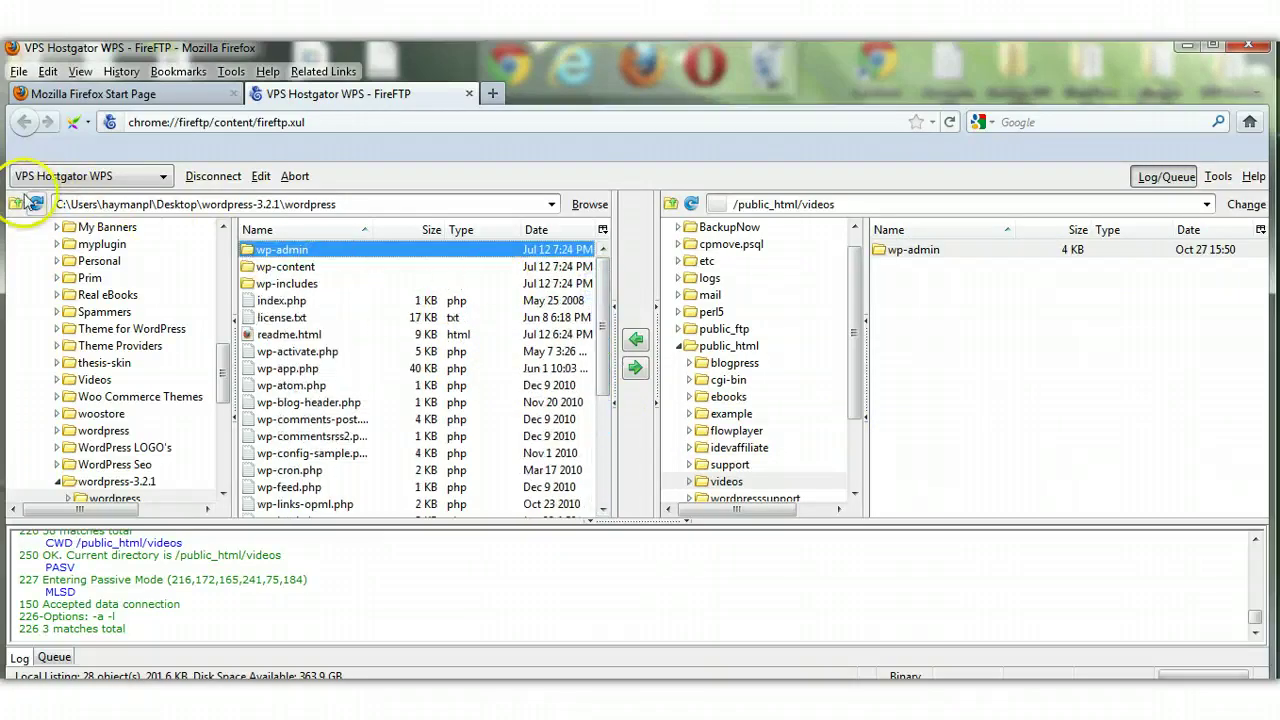
Navigate the local pane to Desktop\wordpress-3.2.1\wordpress.
click(15, 204)
click(15, 204)
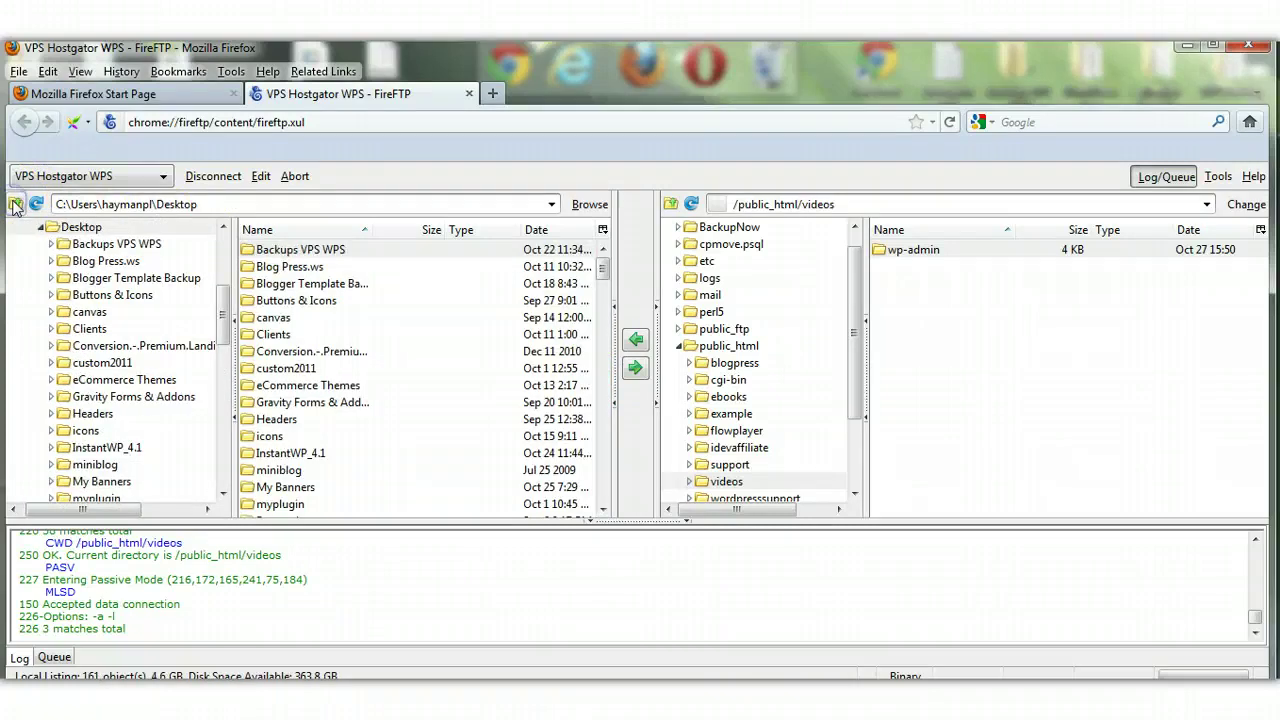
mouse_move(601, 287)
mouse_down()
mouse_move(601, 360)
mouse_move(601, 298)
mouse_up()
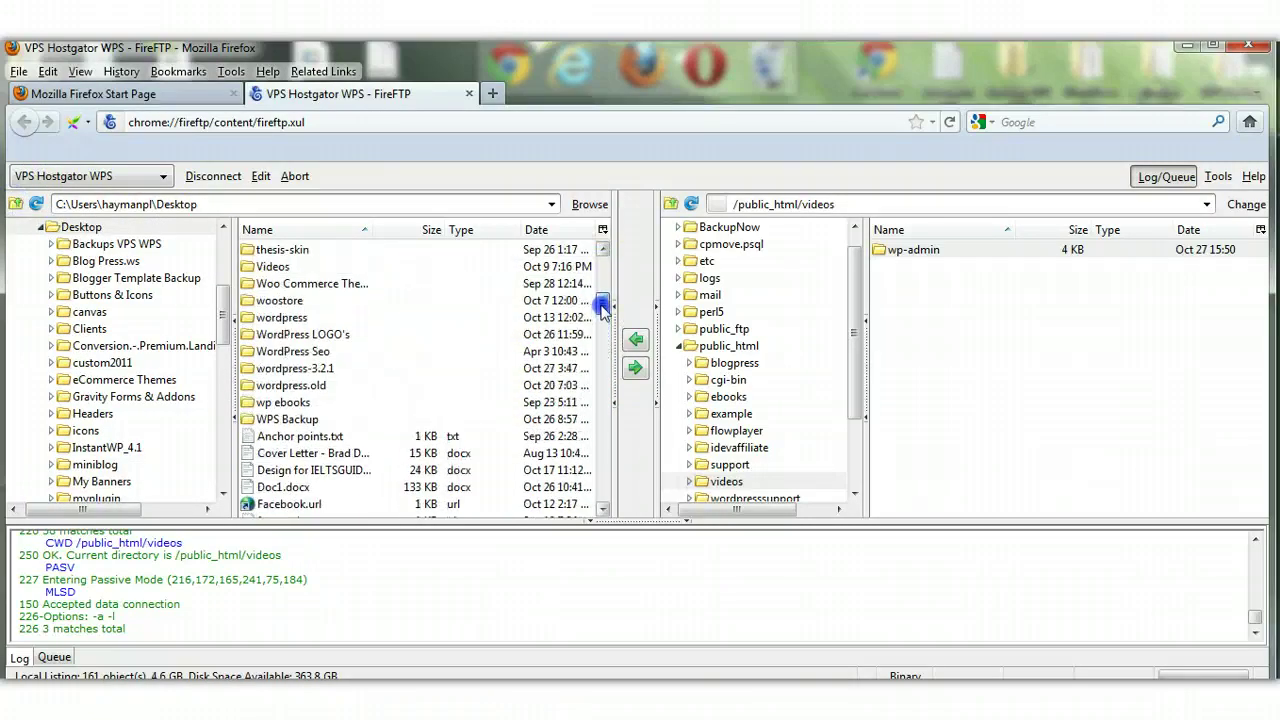
double_click(302, 370)
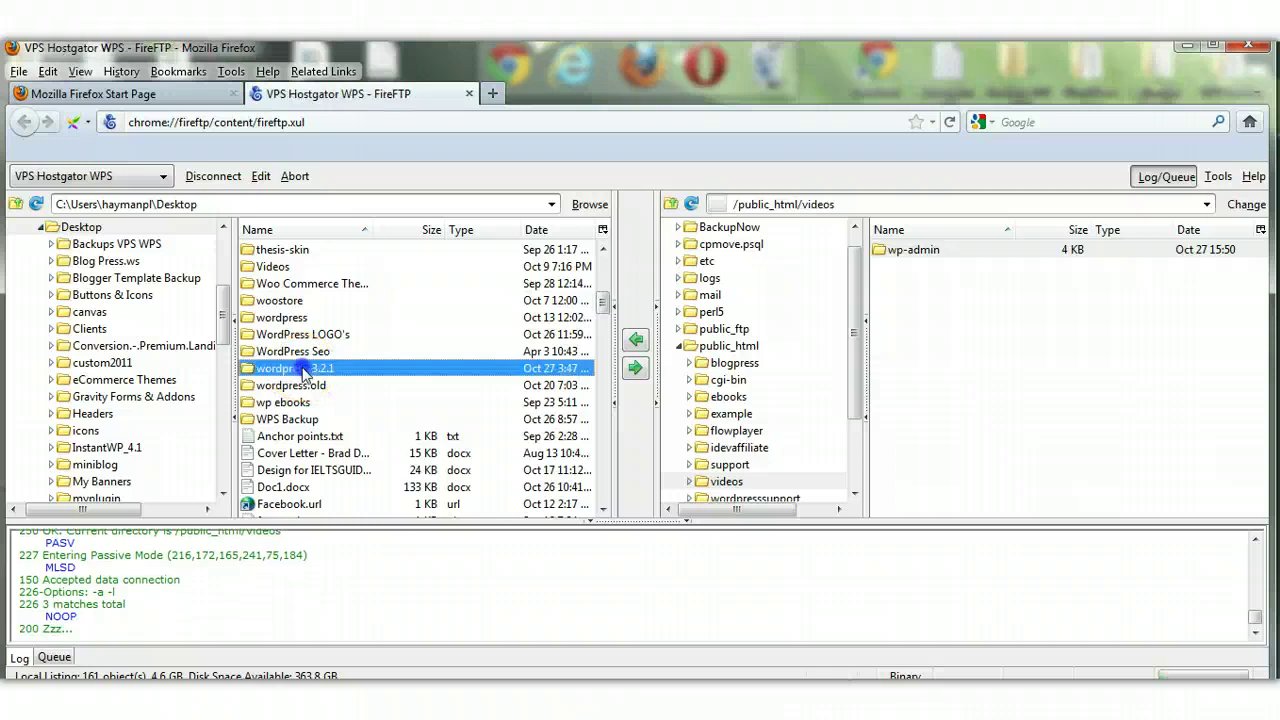
double_click(303, 251)
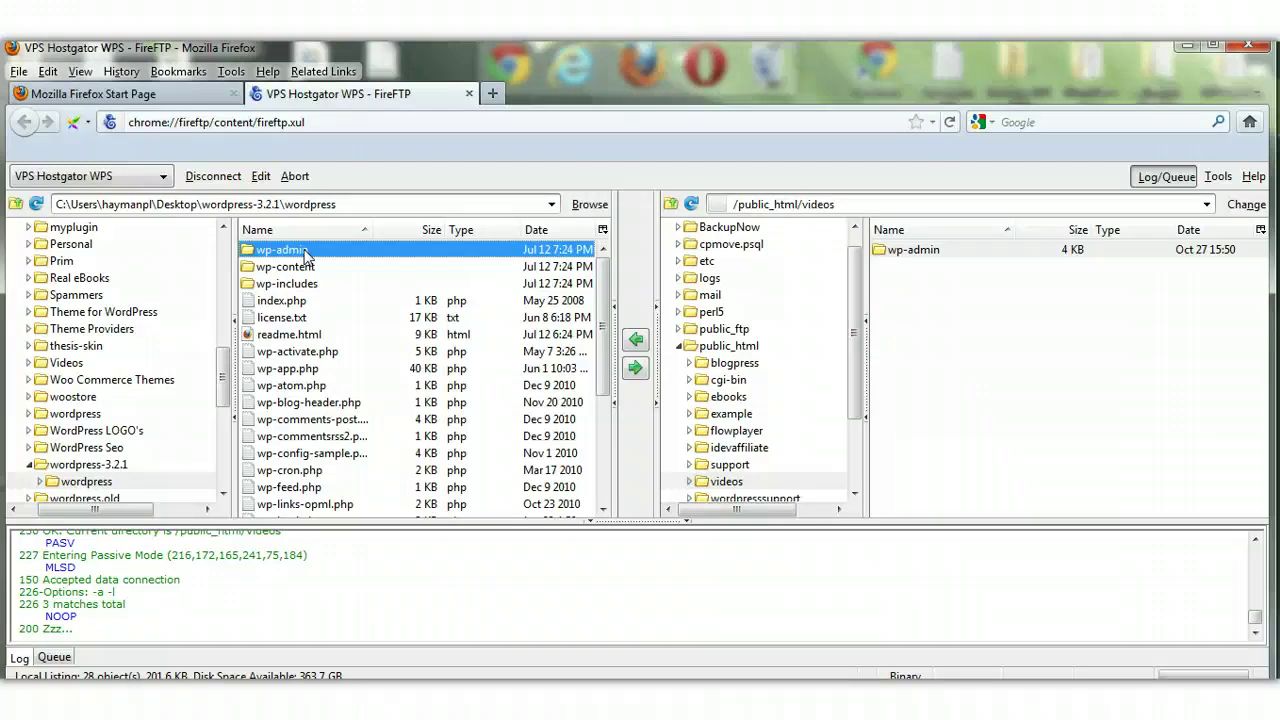
Upload all local WordPress files to /public_html/videos, choosing Overwrite All.
click(601, 482)
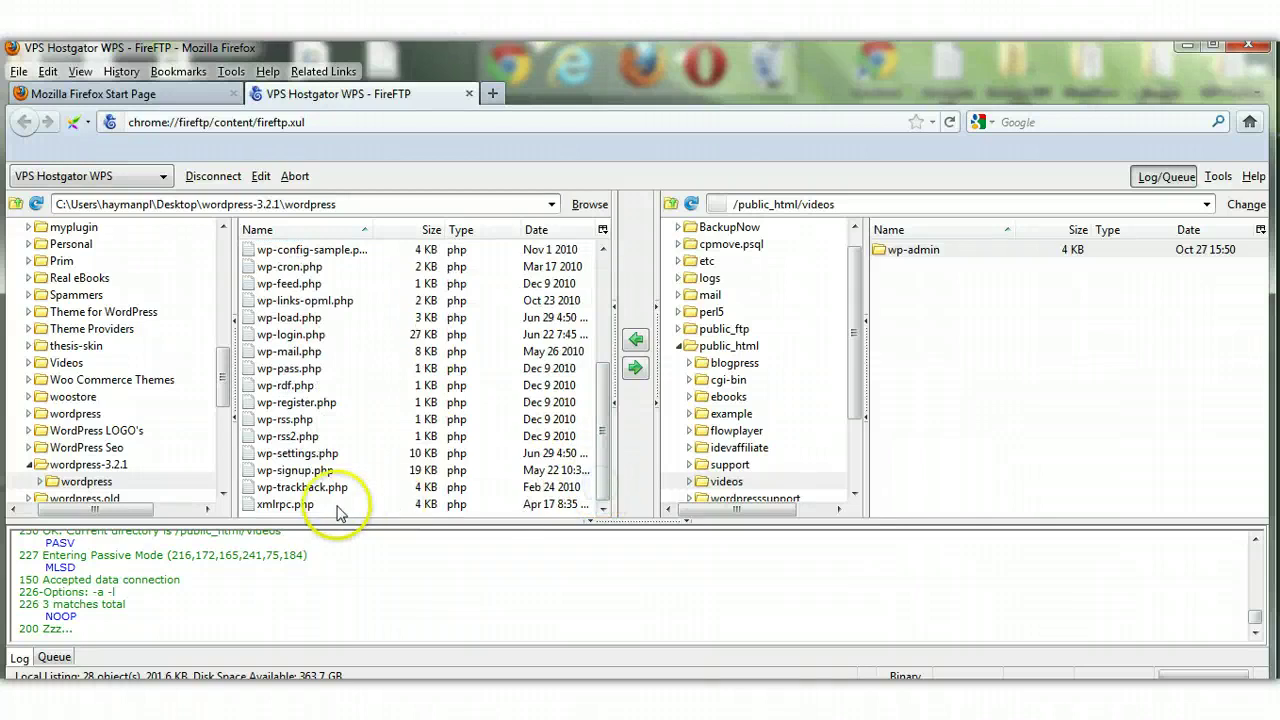
key(ctrl+a)
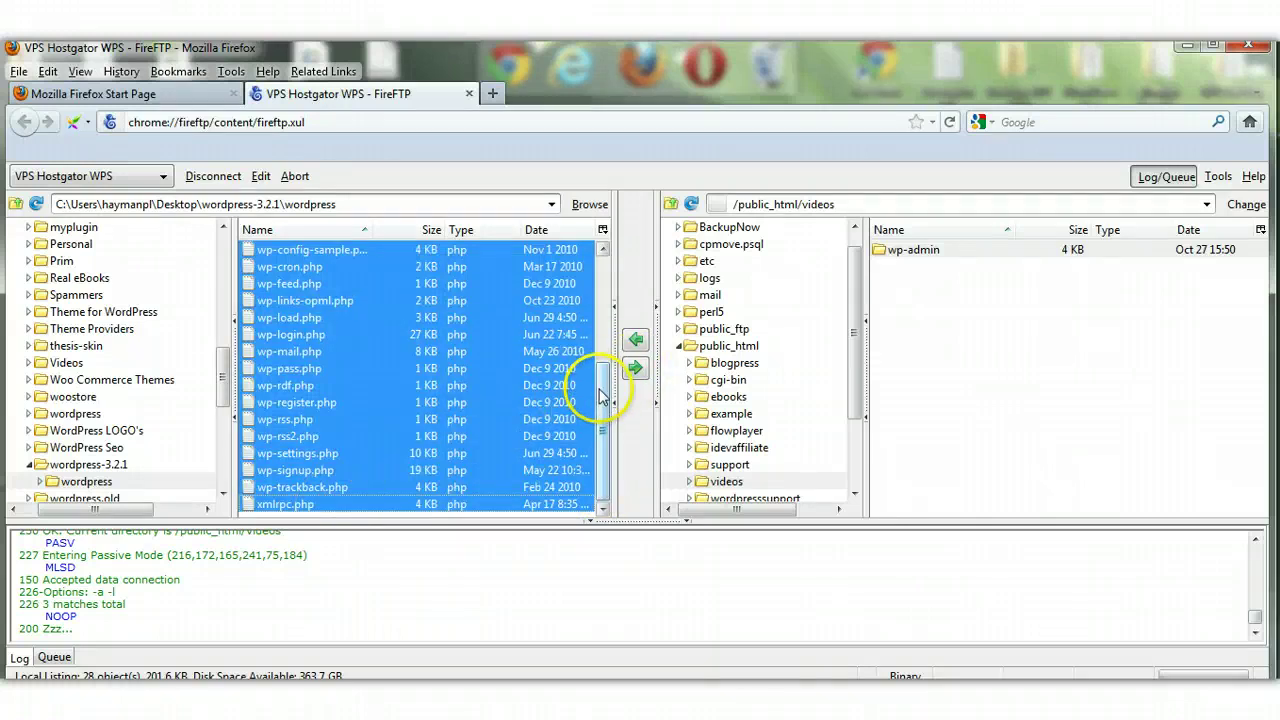
scroll(600, 395, up, 4)
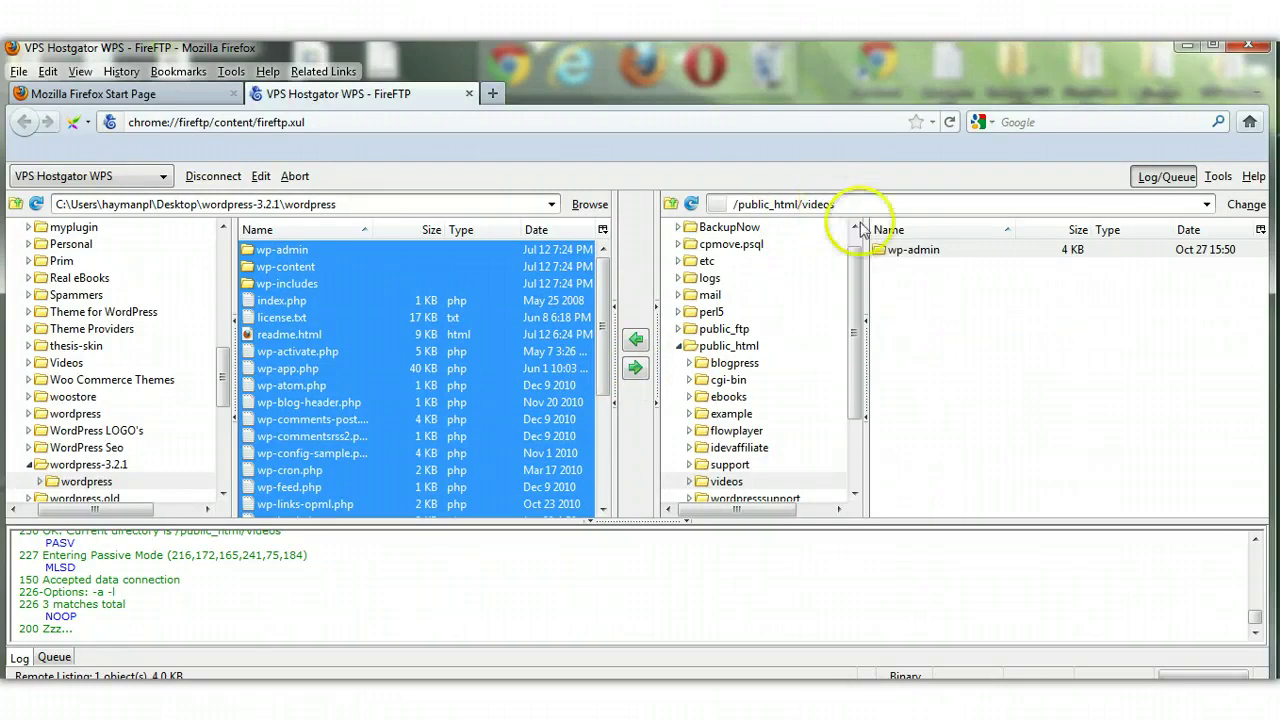
click(636, 369)
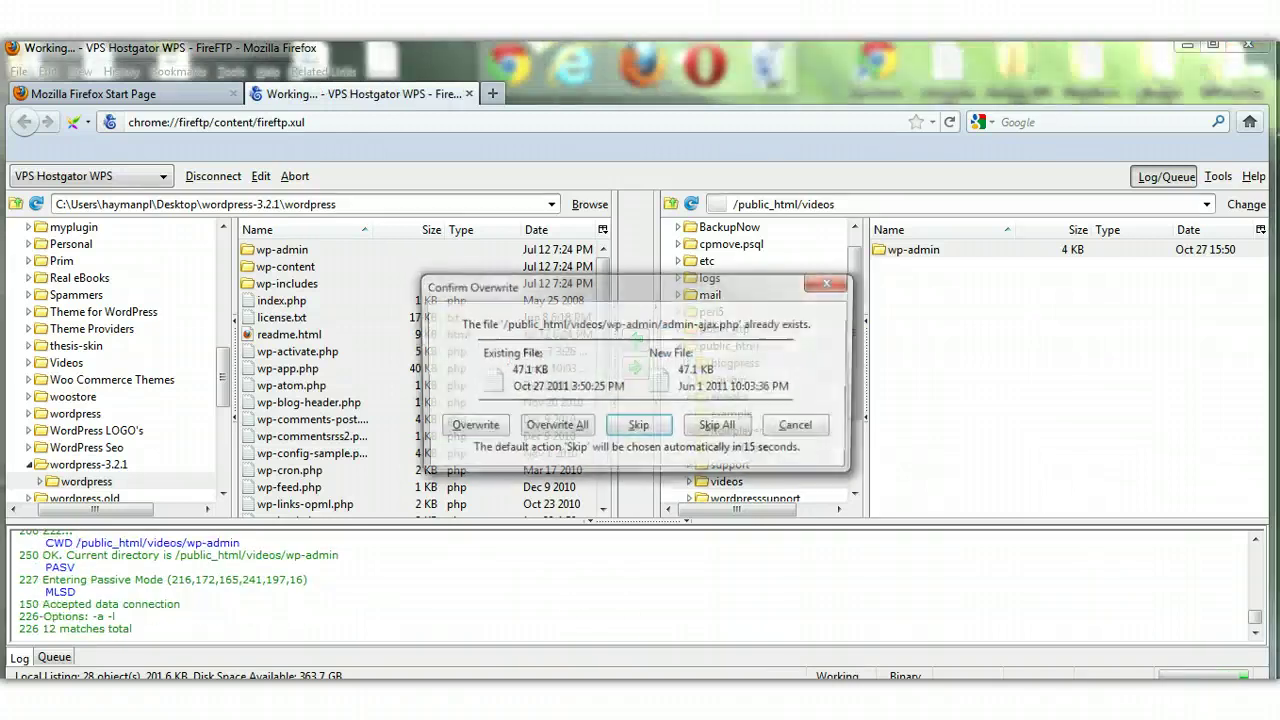
click(556, 427)
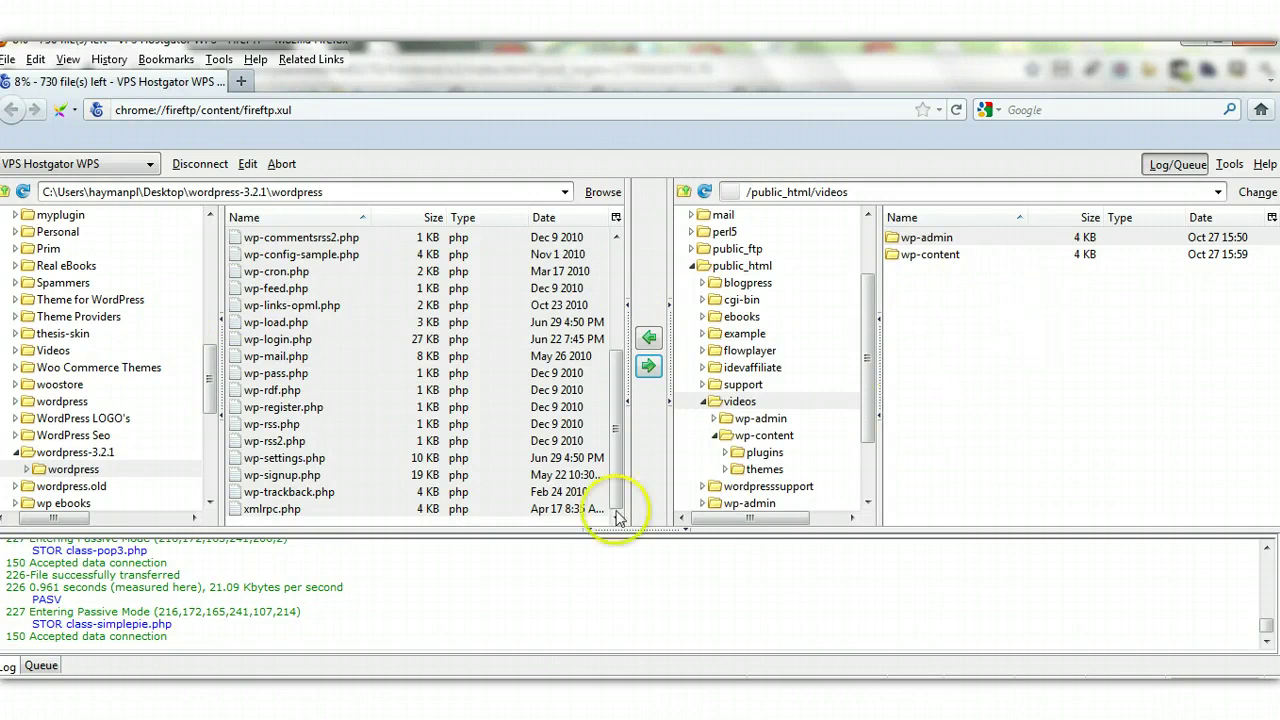
Return to cPanel, scroll to Databases and start the MySQL Database Wizard's new database name.
mouse_move(368, 712)
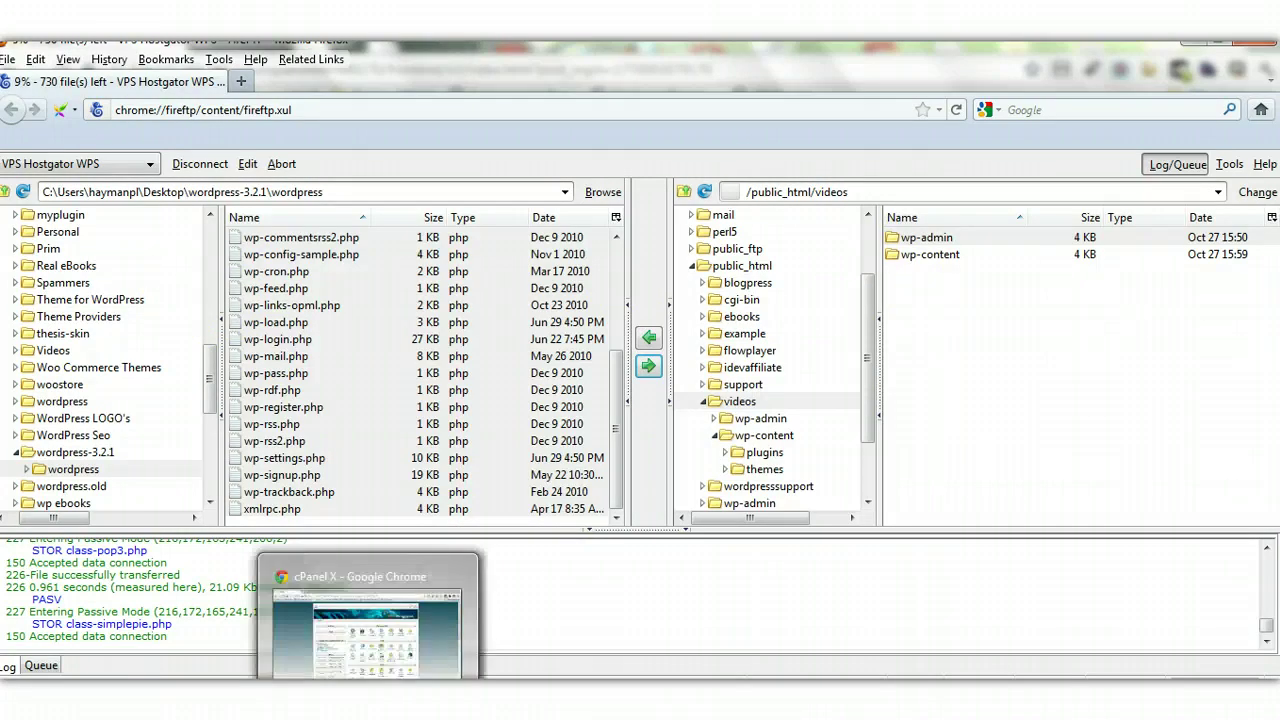
click(465, 668)
drag(1260, 189, 1276, 209)
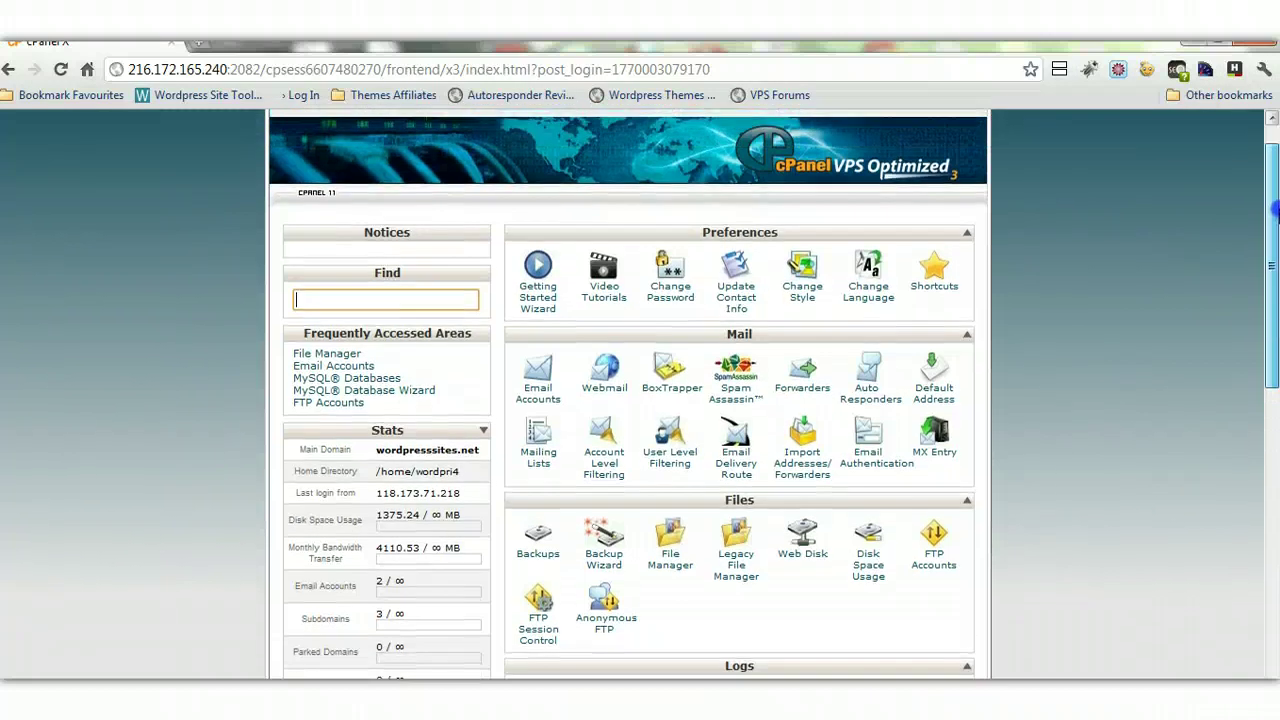
drag(1276, 209, 1276, 228)
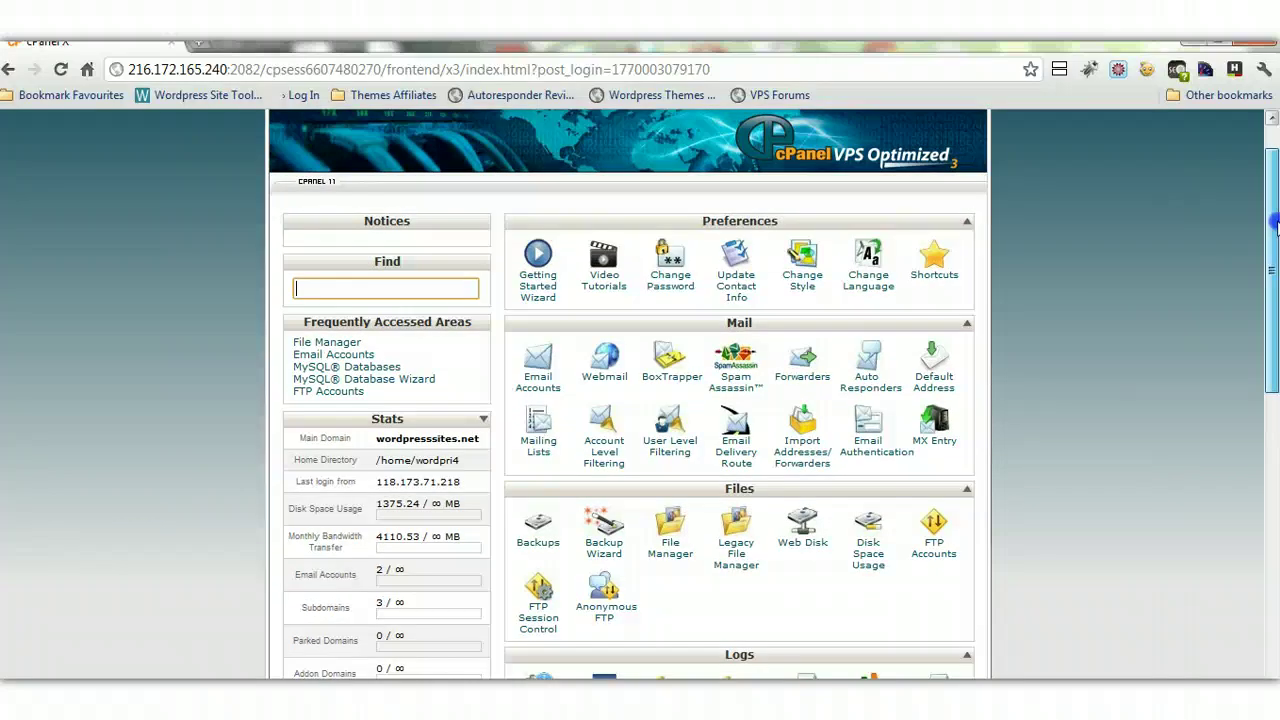
drag(1276, 228, 1274, 488)
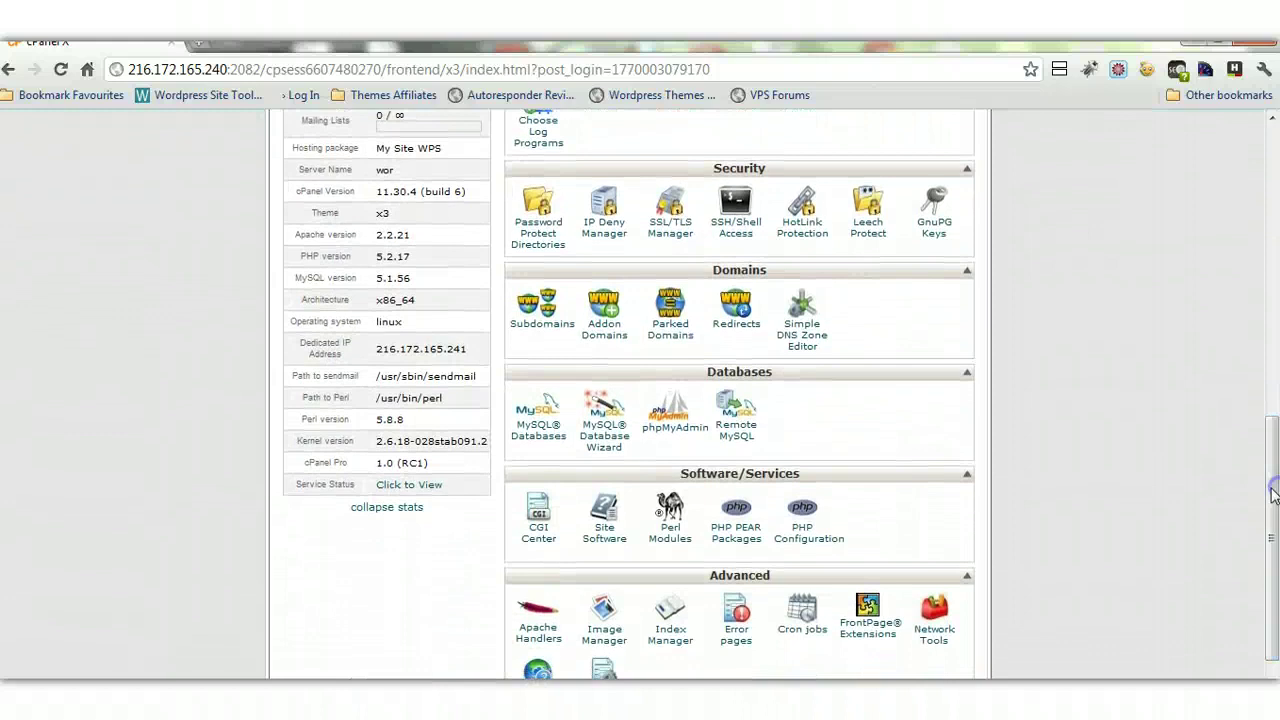
click(600, 438)
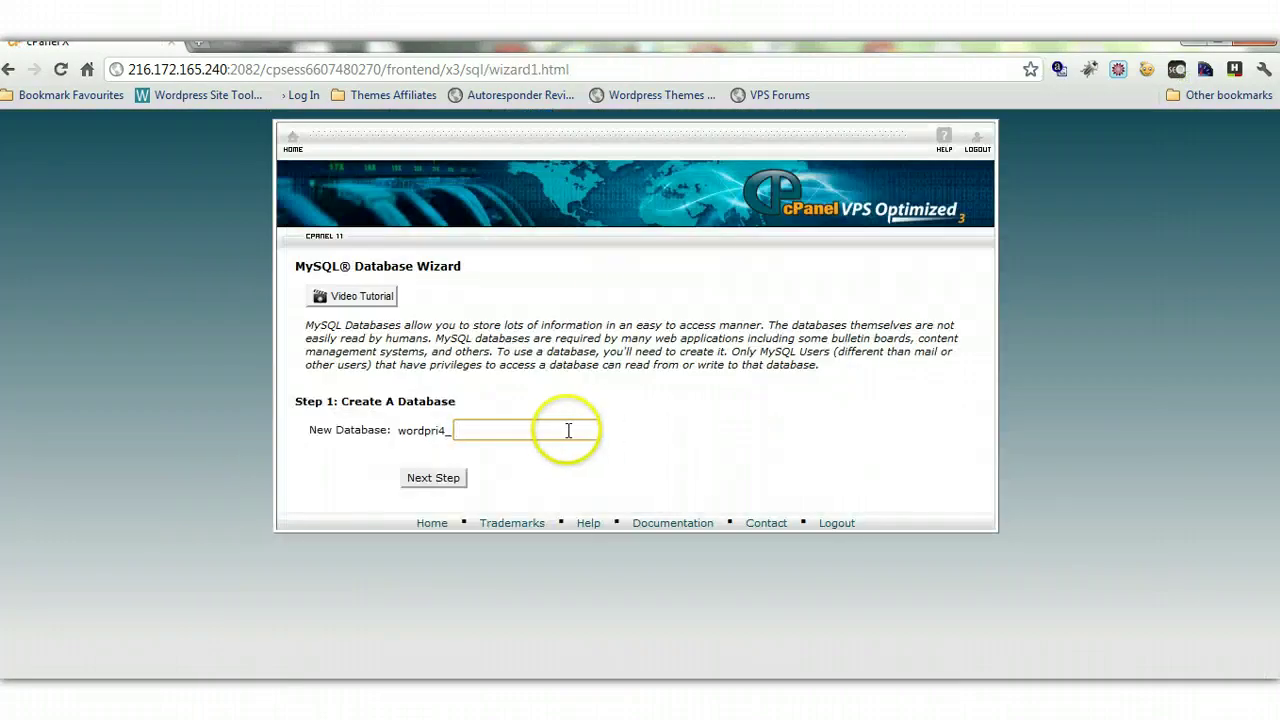
click(561, 430)
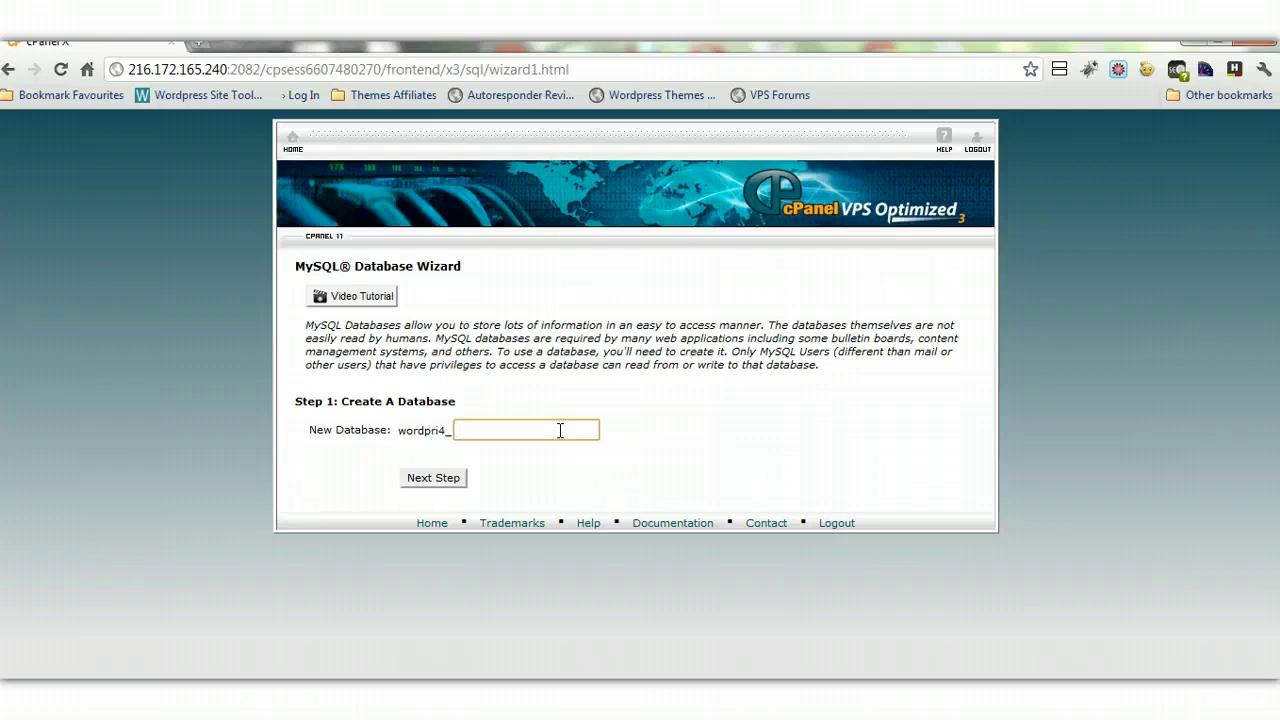
Create the database named wpvid and continue to the user setup.
text(wp)
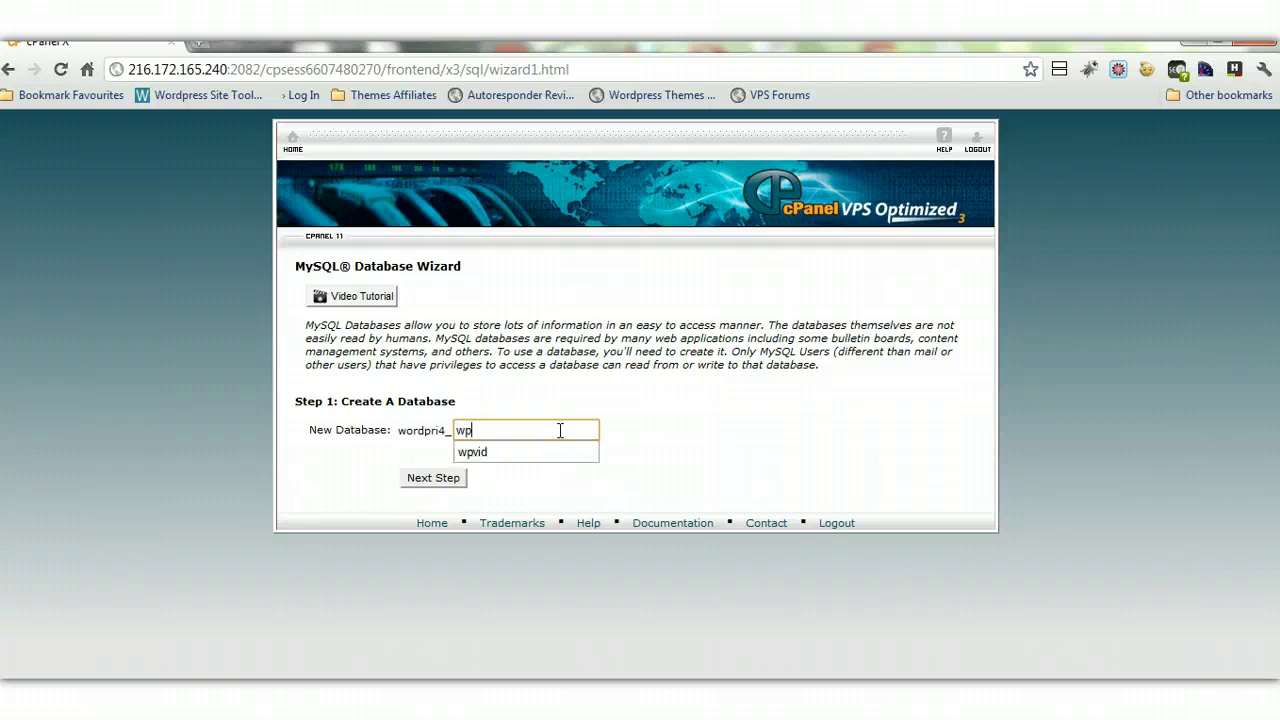
text(vid)
click(510, 452)
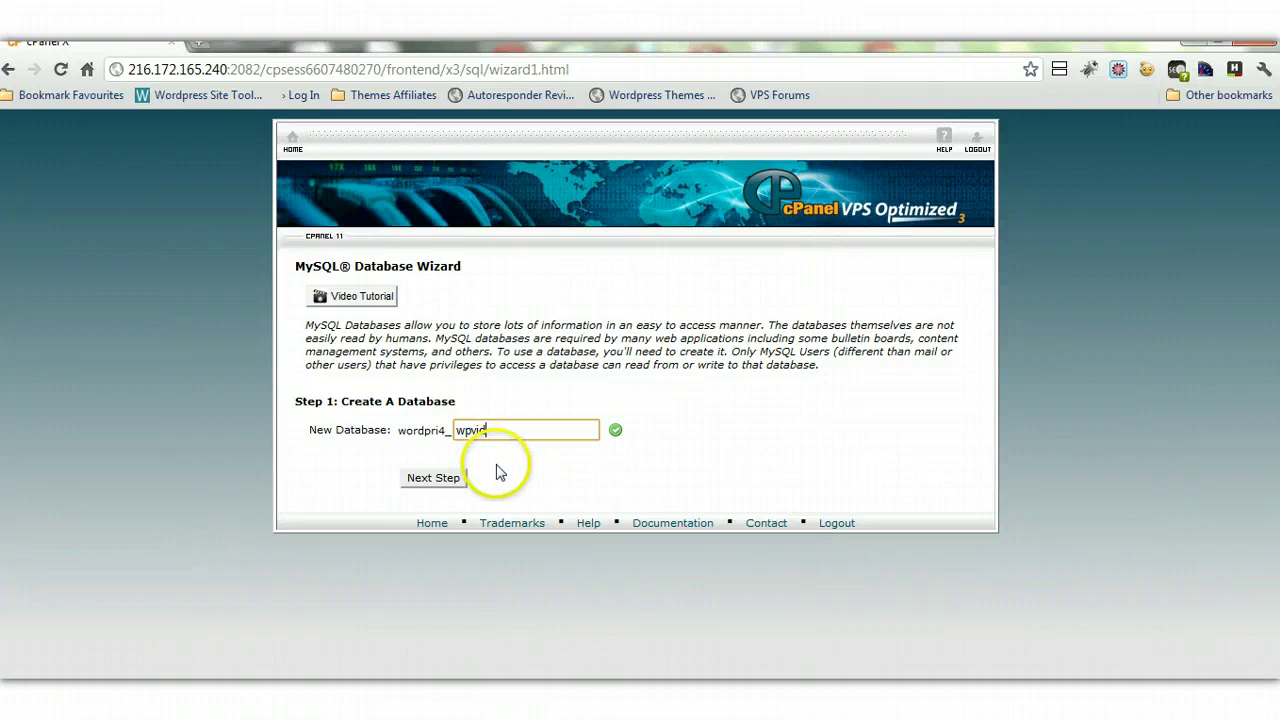
click(423, 480)
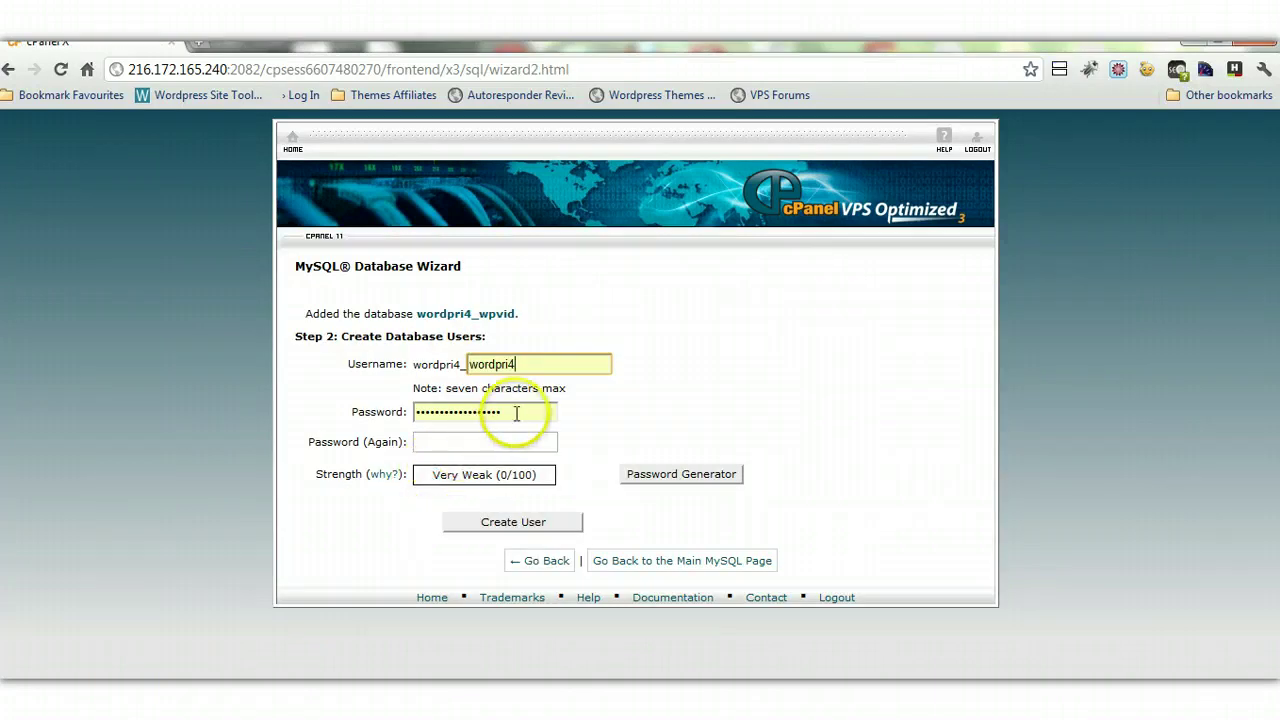
Enter the new database user's password twice and username, then create the user.
click(518, 412)
key(BackSpace)
text(a)
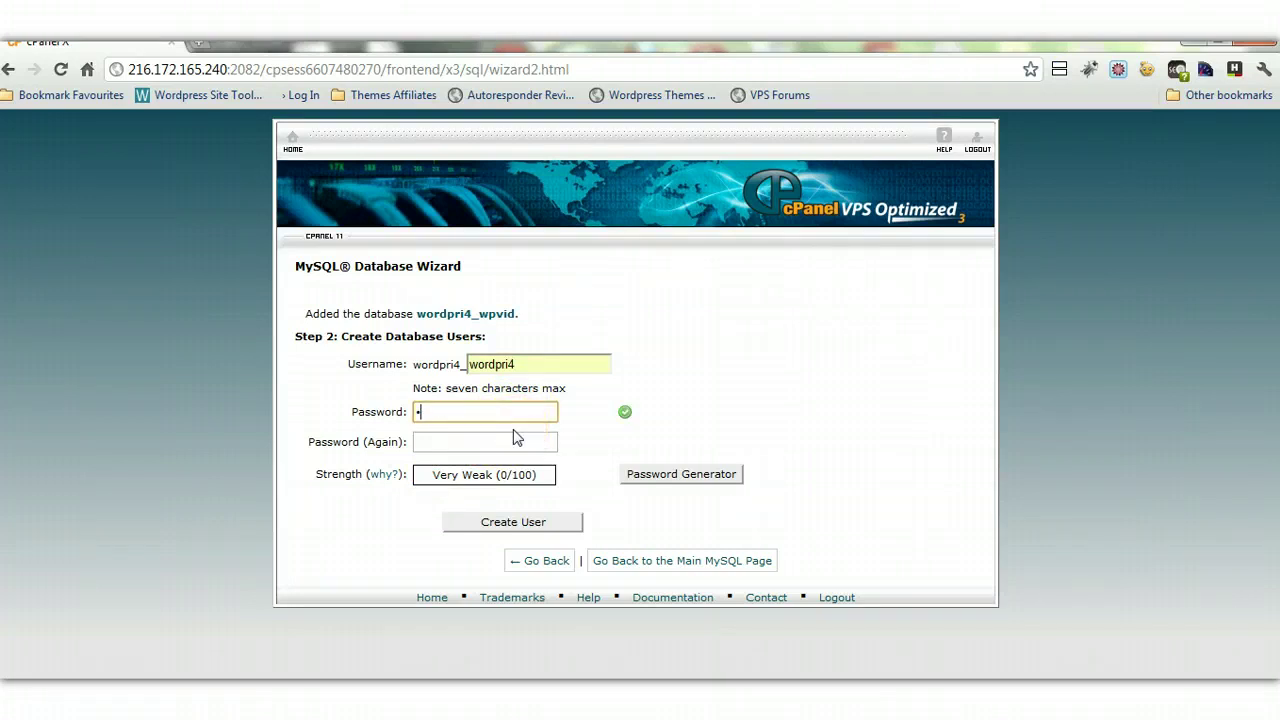
text(aaaa)
click(491, 443)
text(aaa)
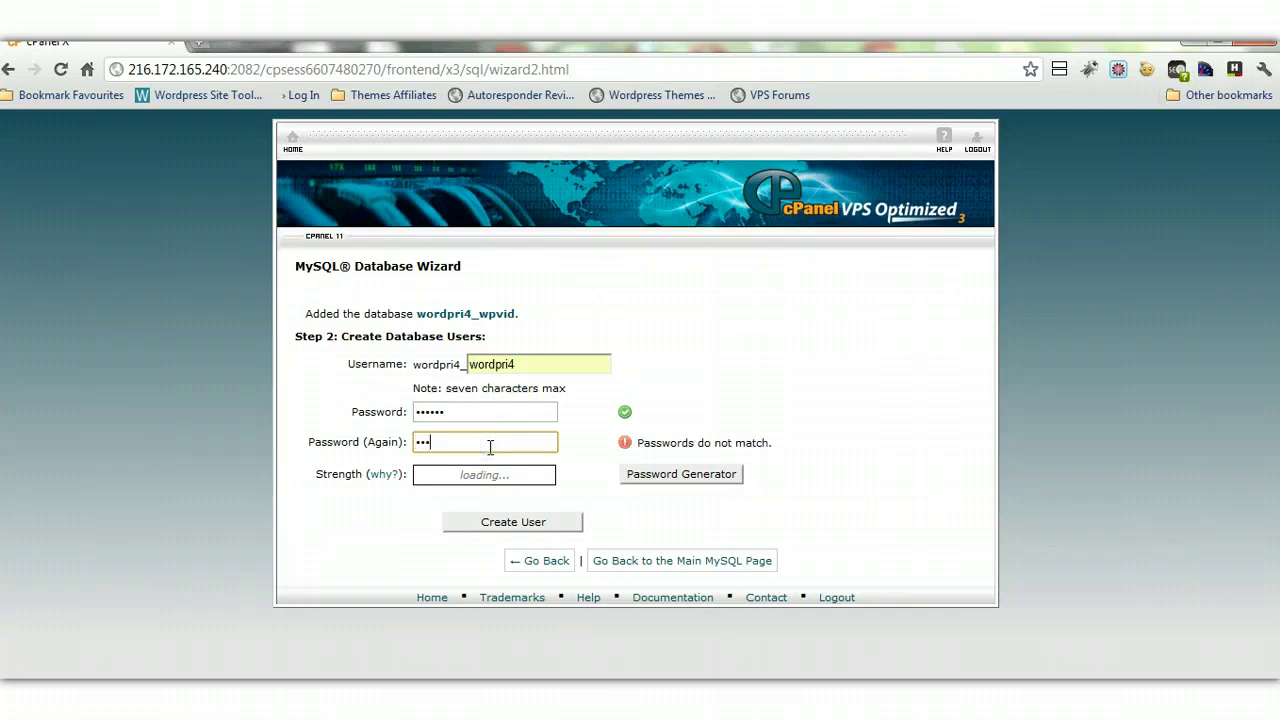
text(aaa)
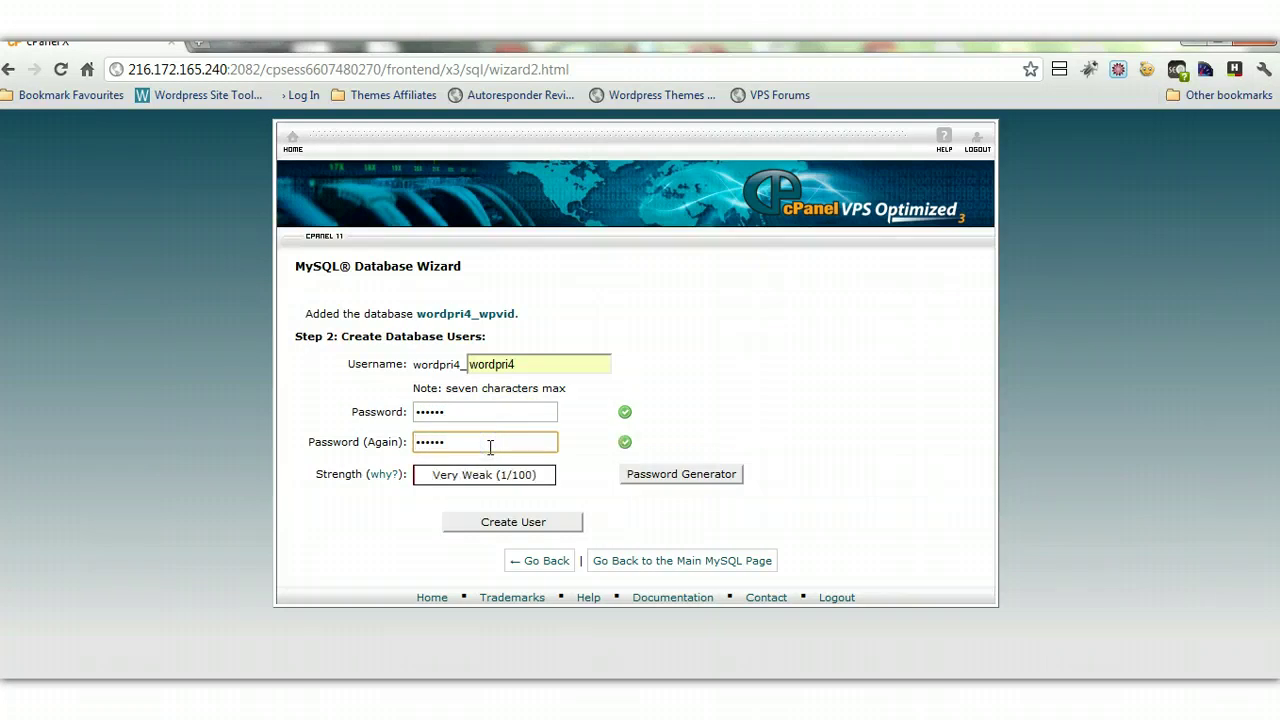
click(532, 359)
key(BackSpace)
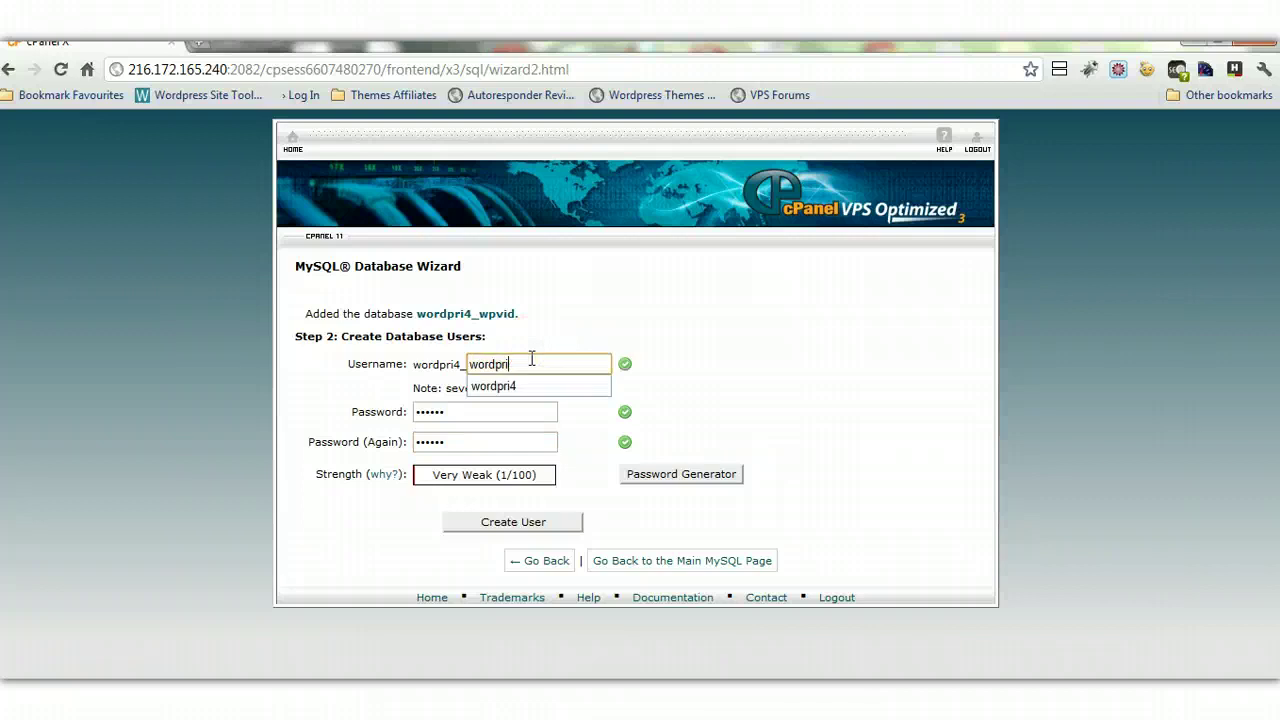
key(BackSpace)
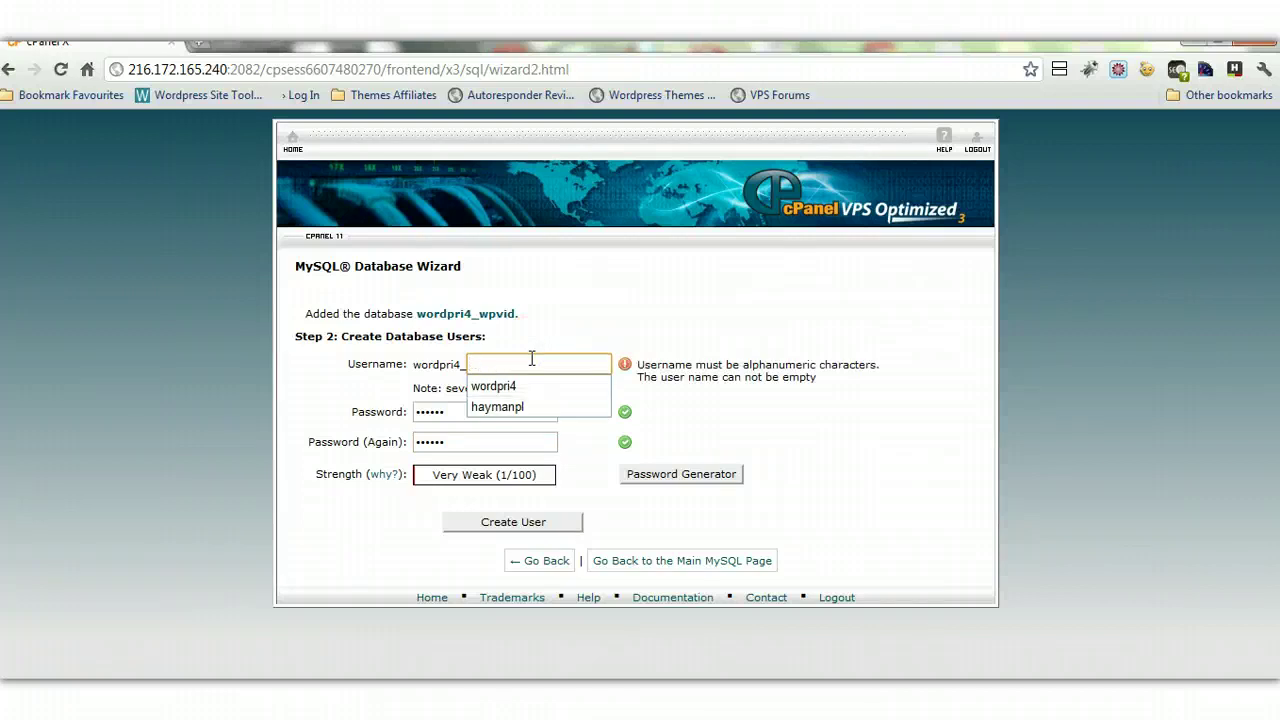
text(brad)
click(490, 521)
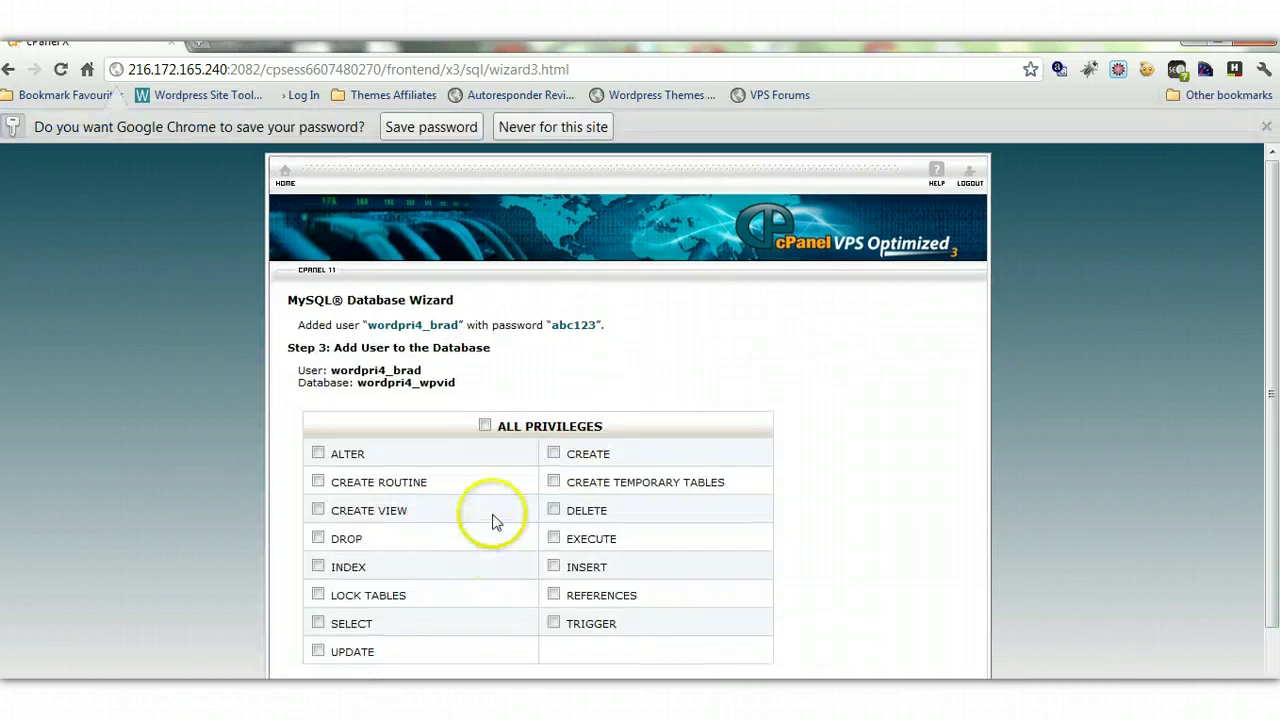
Tick ALL PRIVILEGES and copy the wizard's user and database details.
click(485, 425)
drag(470, 393, 300, 322)
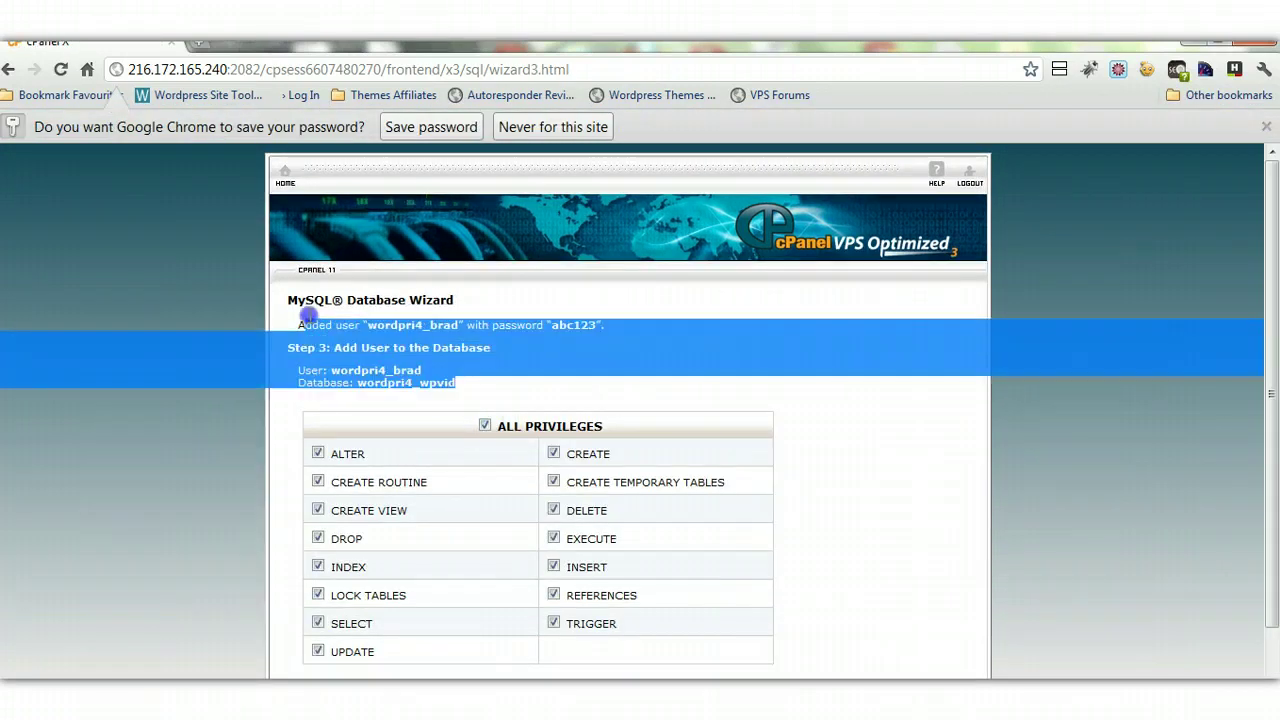
right_click(355, 333)
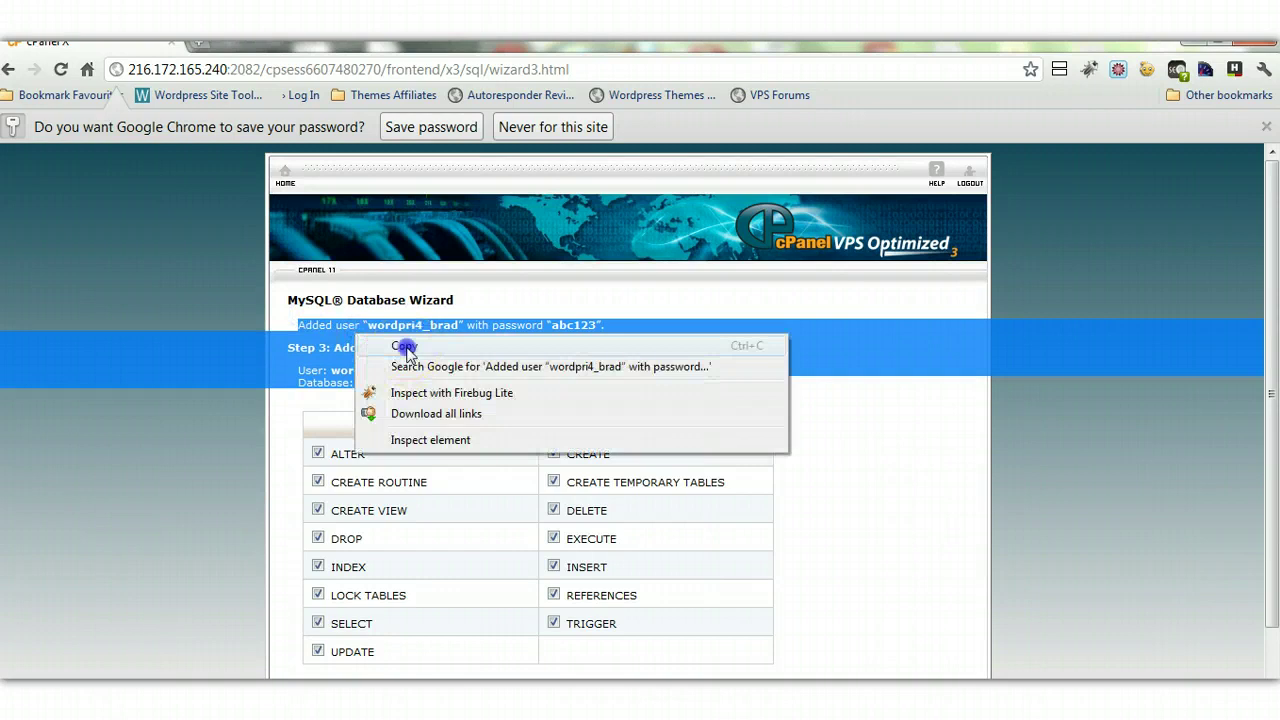
click(370, 344)
Paste the details into a new Notepad note, minimize it, and apply the privileges with Next Step.
key(super)
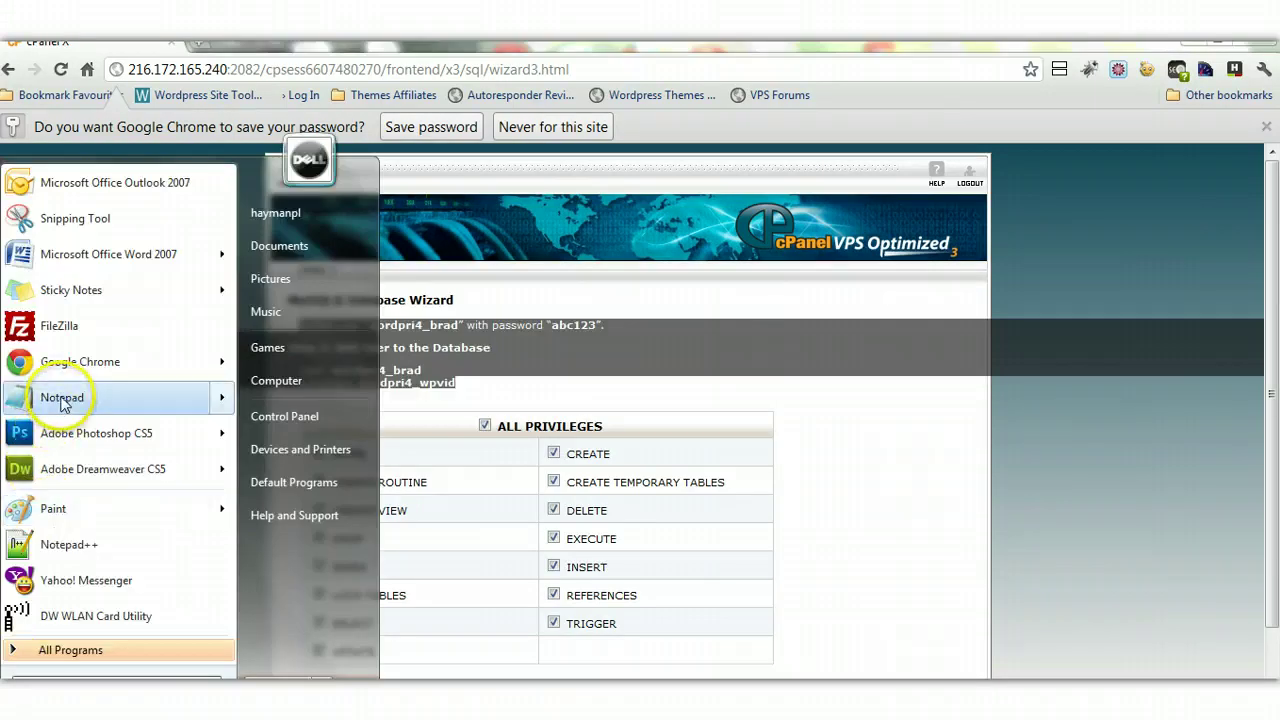
click(62, 397)
right_click(565, 550)
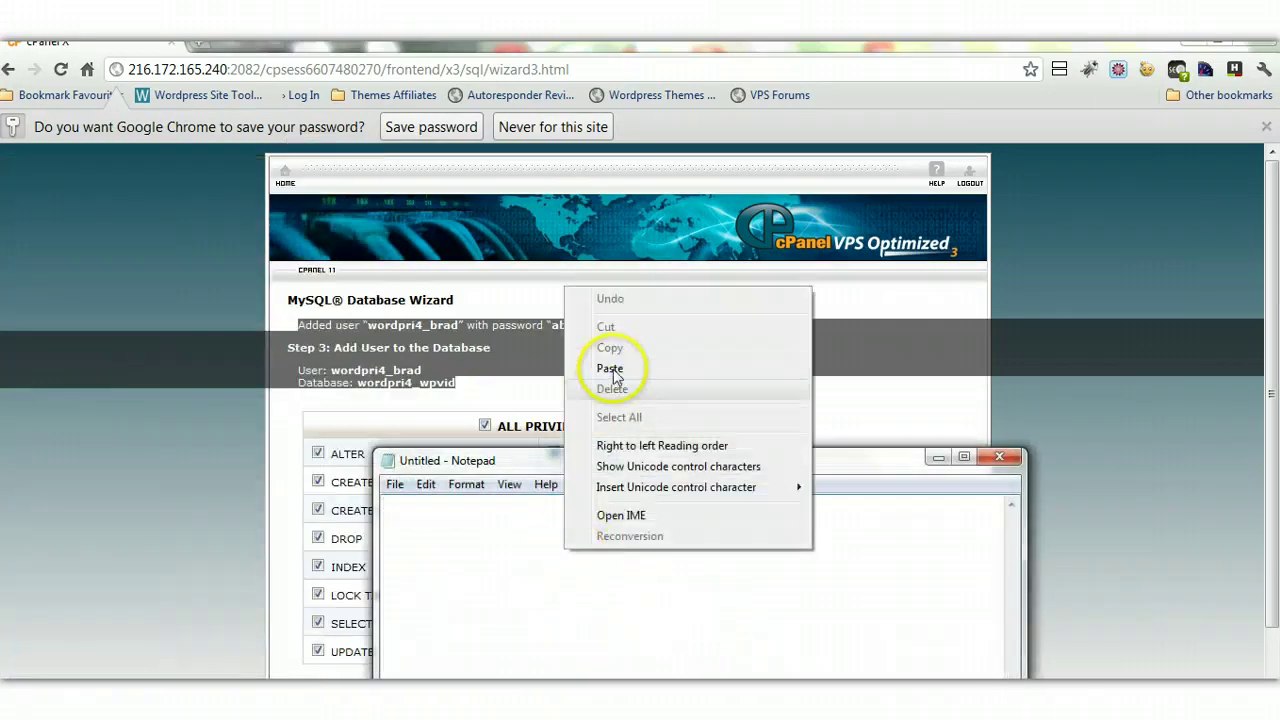
click(606, 366)
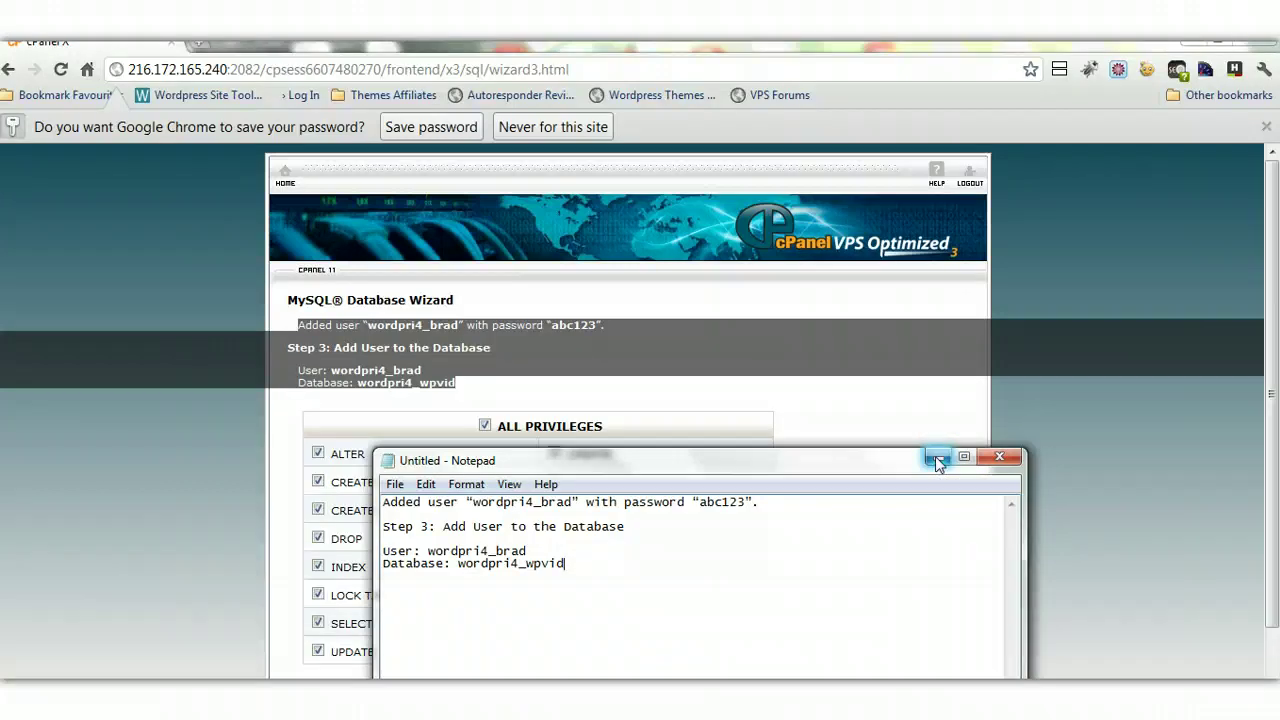
click(935, 456)
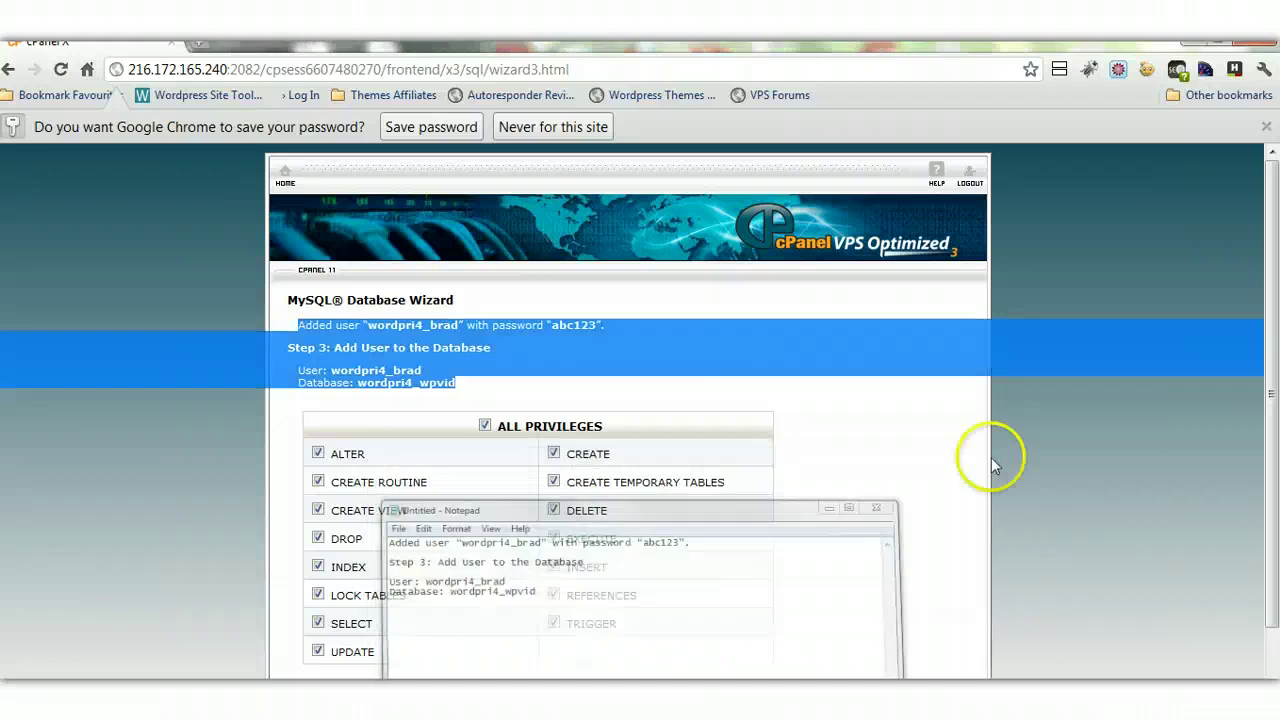
scroll(1260, 434, down, 1)
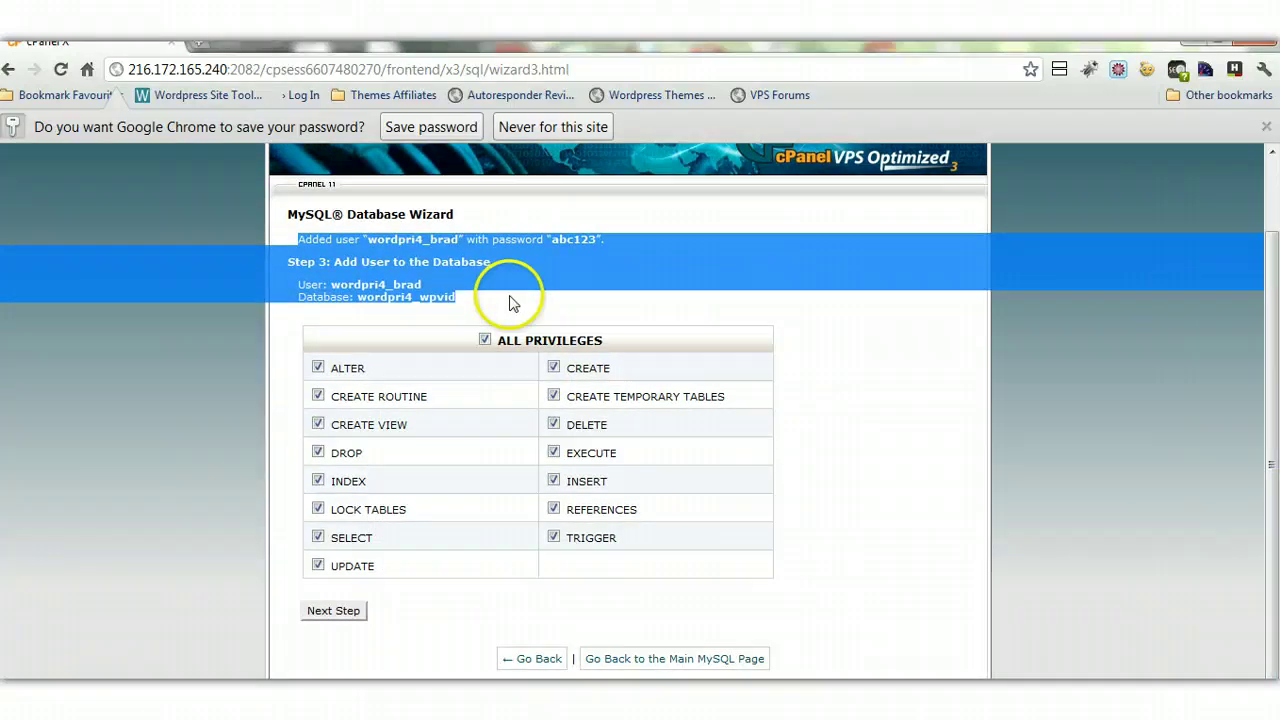
click(510, 296)
click(334, 611)
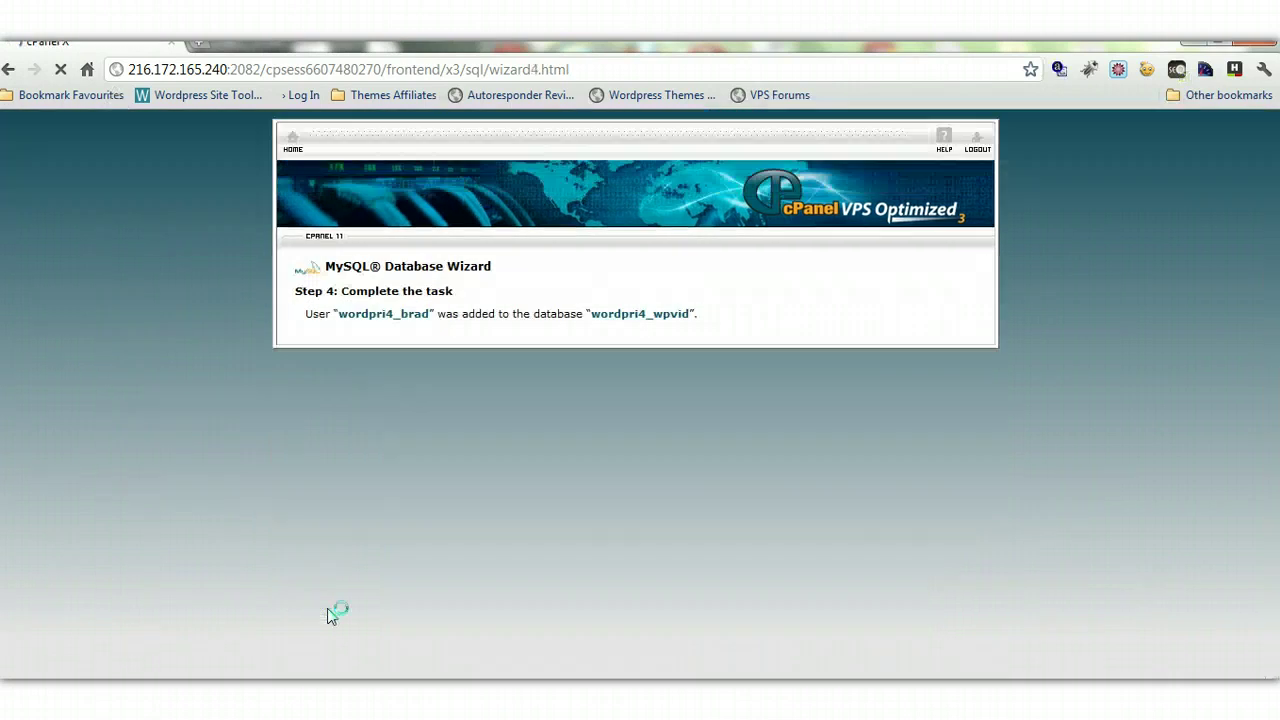
Go back to the cPanel home page once the wizard reports Step 4 complete.
click(291, 145)
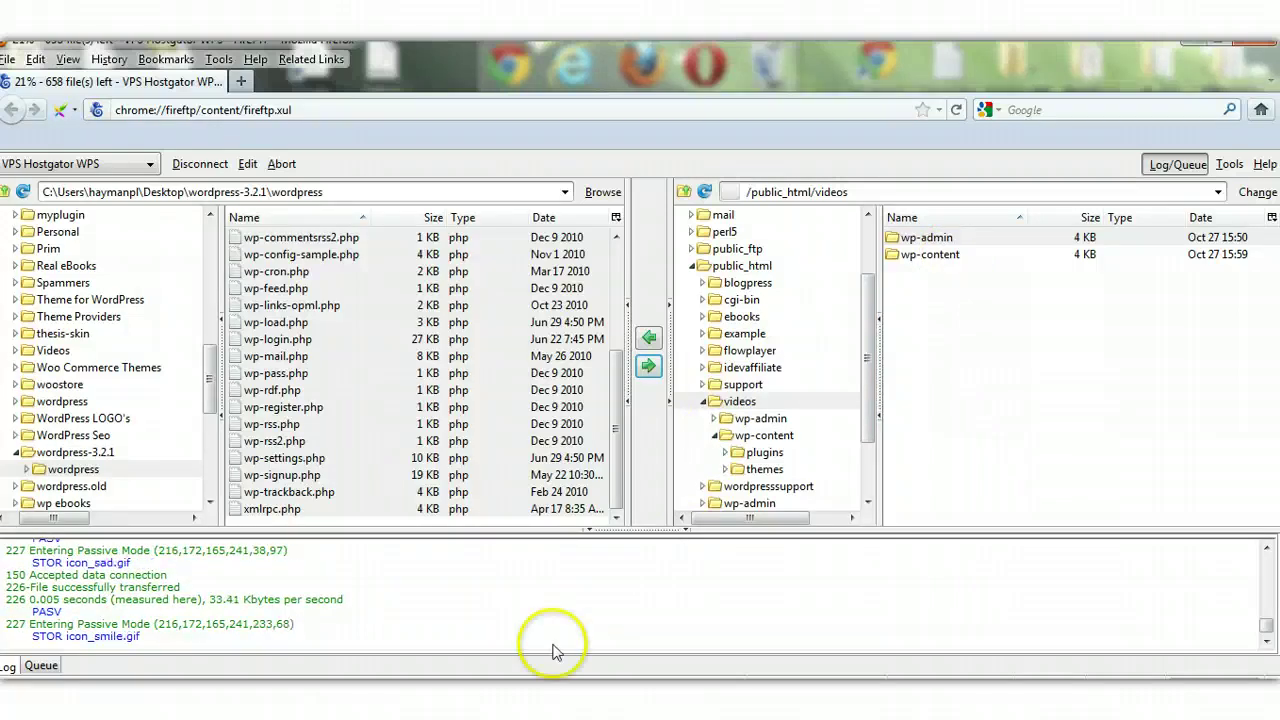
Add a line noting the database password to the Notepad note, then show the desktop.
key(alt+Tab)
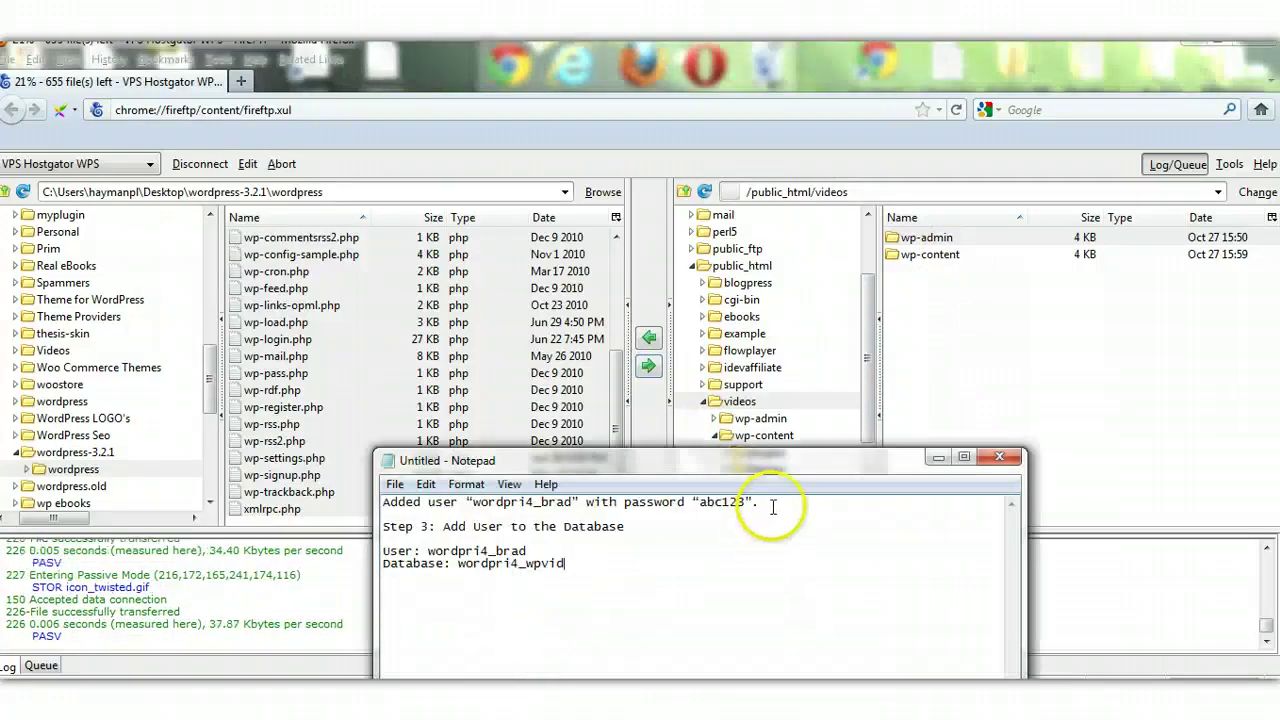
drag(761, 470, 821, 192)
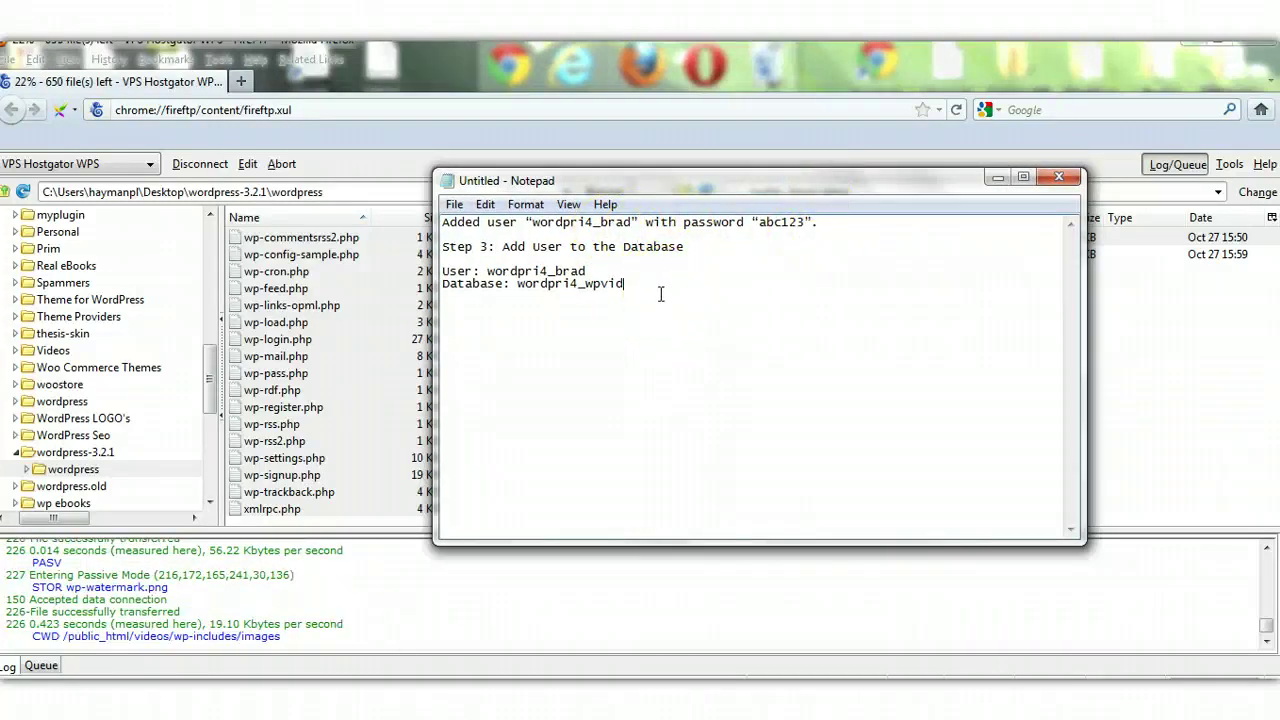
key(Return)
key(Return)
text(passw)
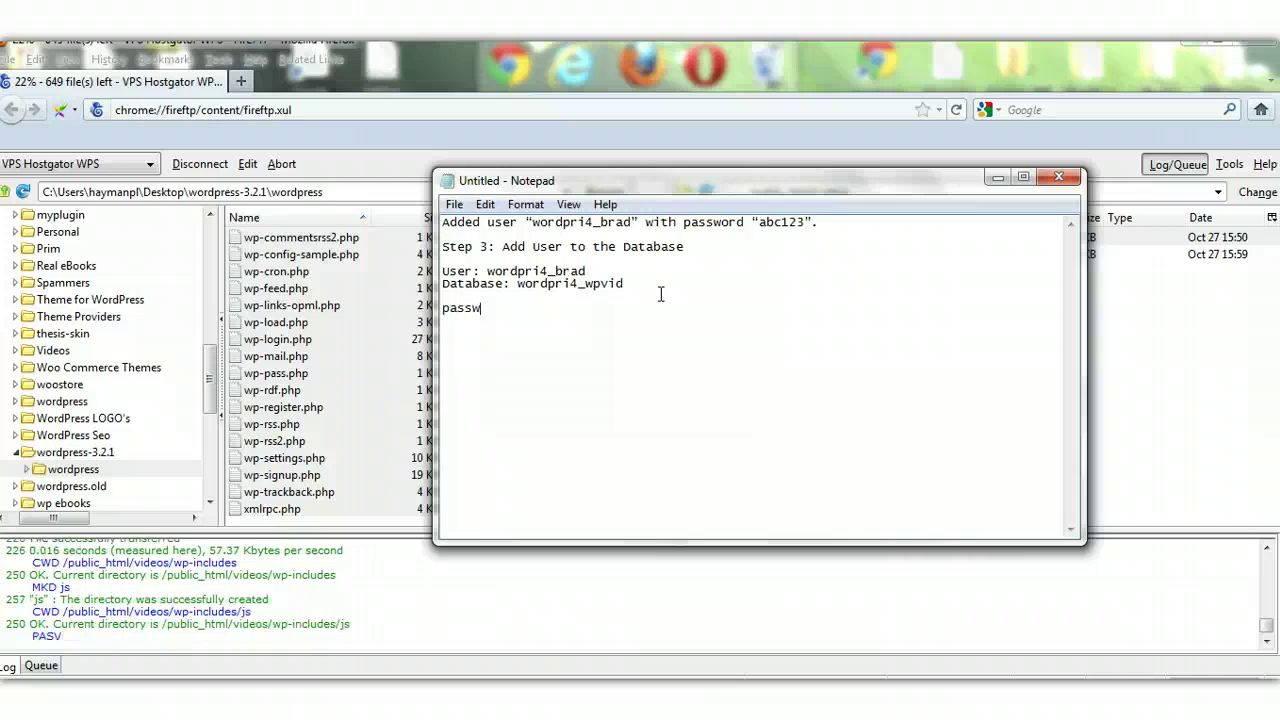
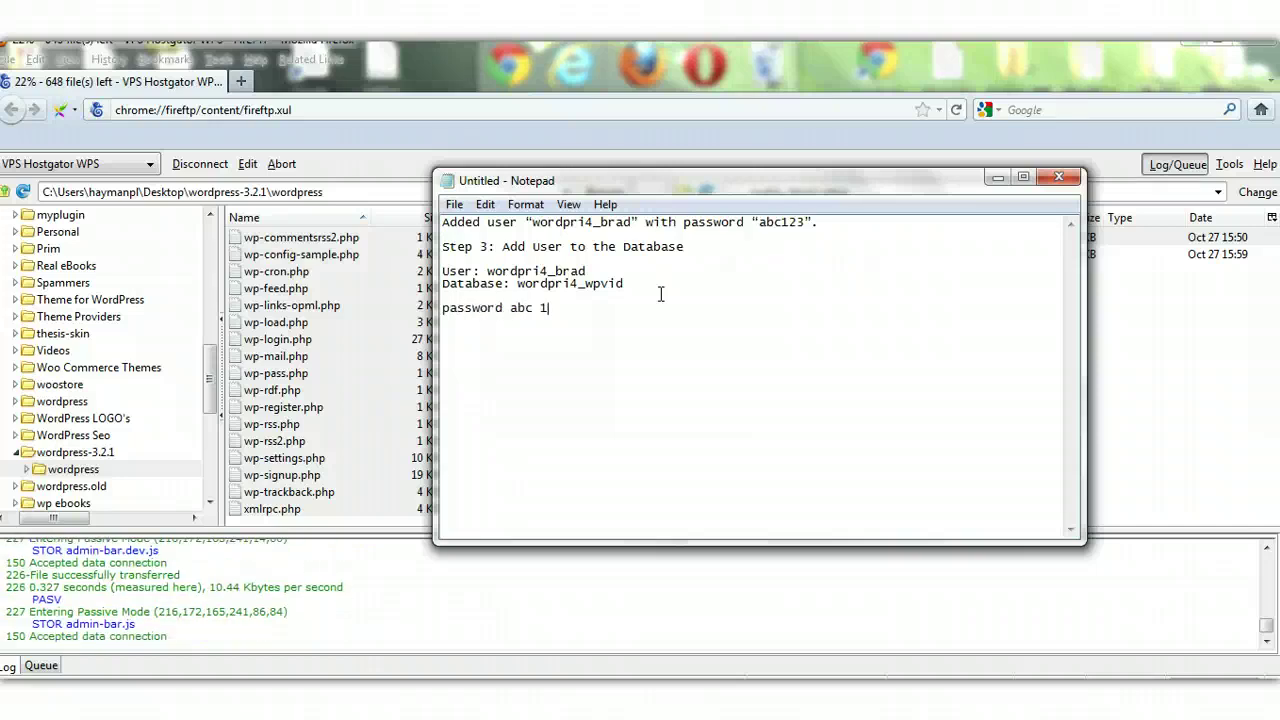
click(577, 415)
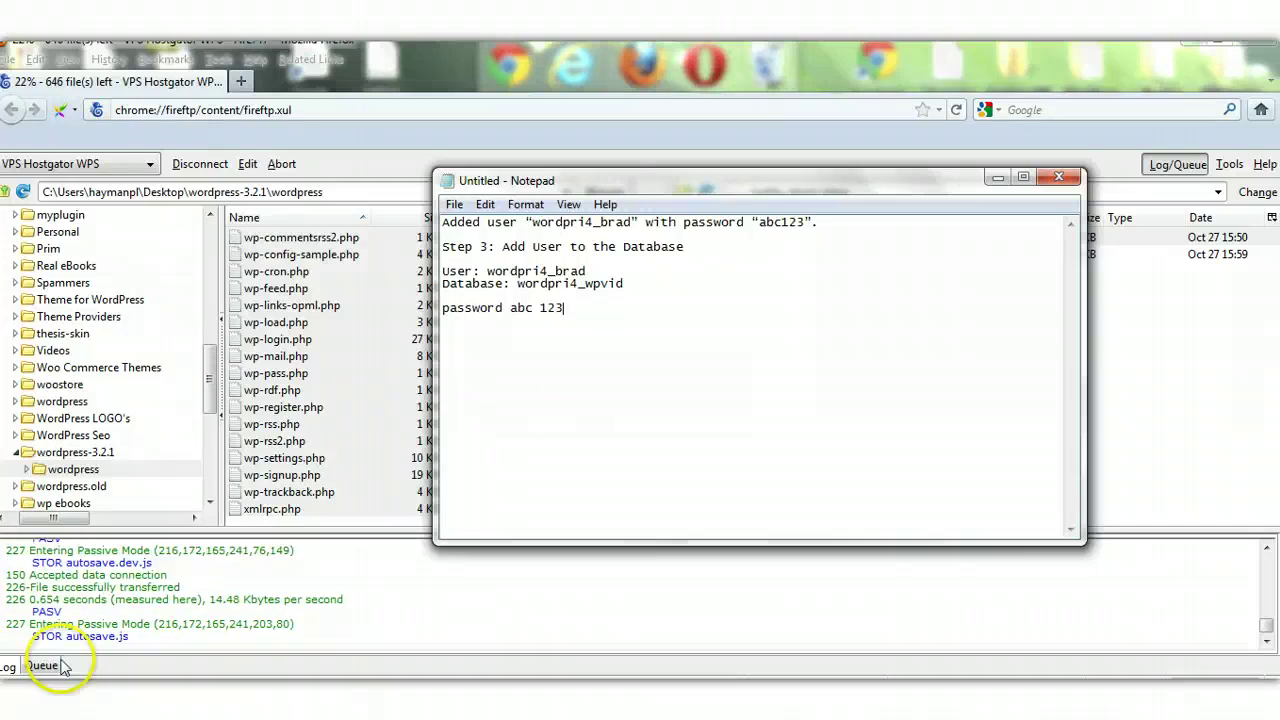
key(super+d)
click(380, 355)
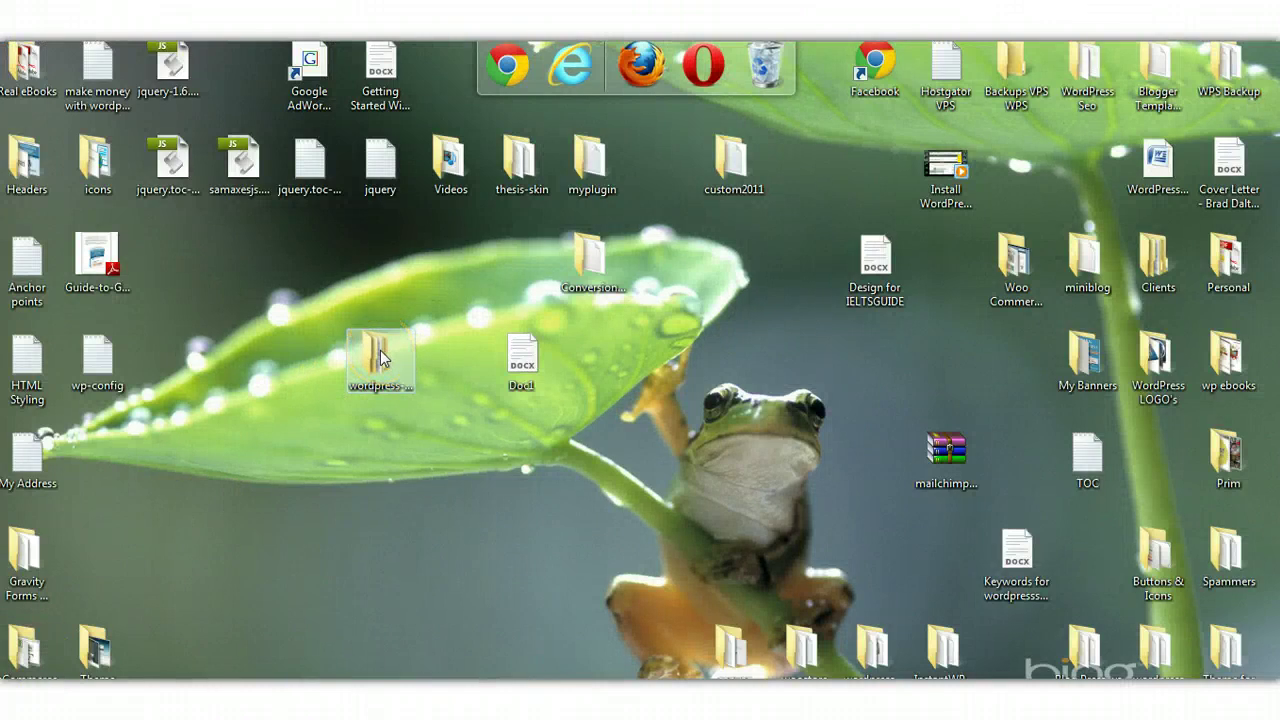
Open wordpress-3.2.1\wordpress in Explorer and bring up the context menu for wp-config-sample.
double_click(380, 358)
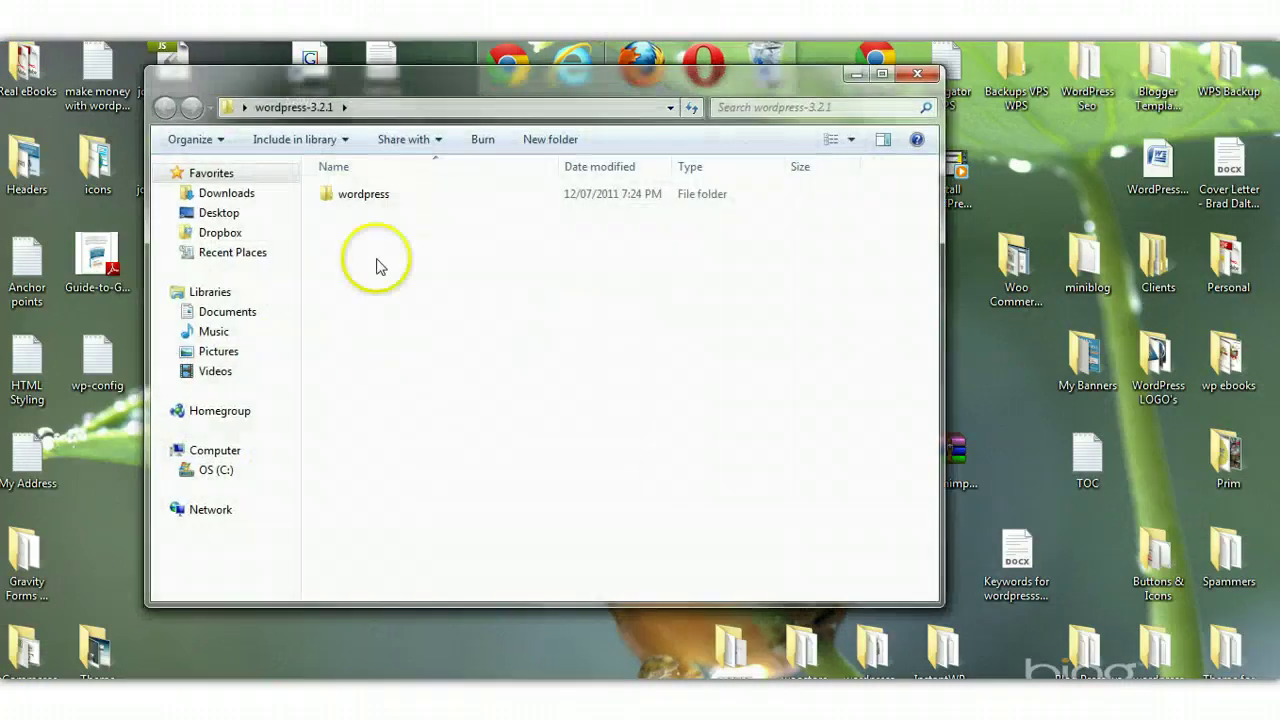
double_click(361, 200)
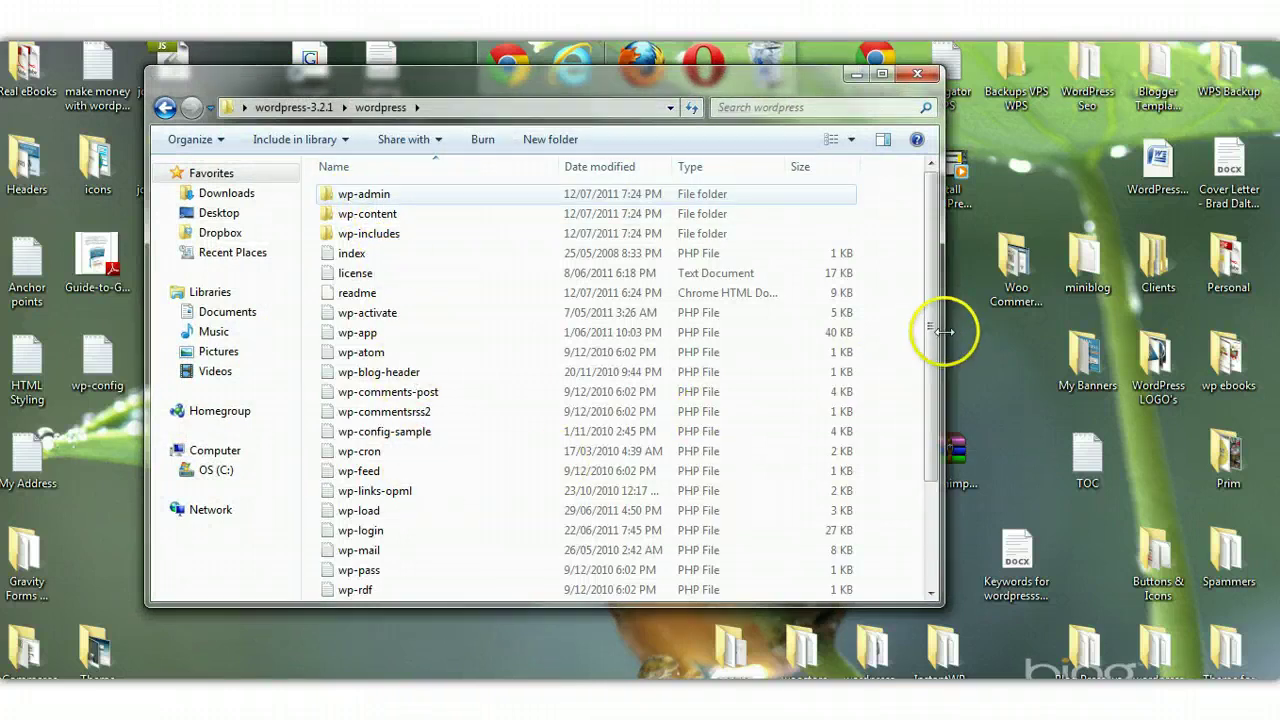
right_click(404, 440)
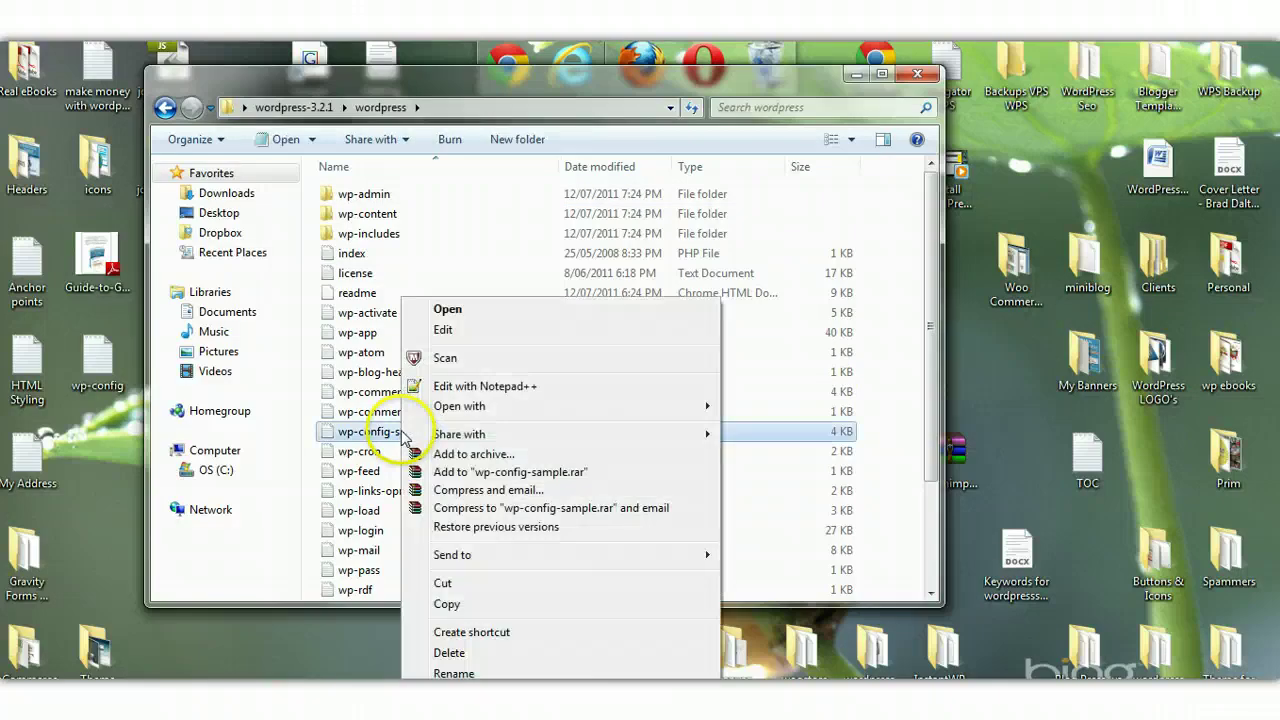
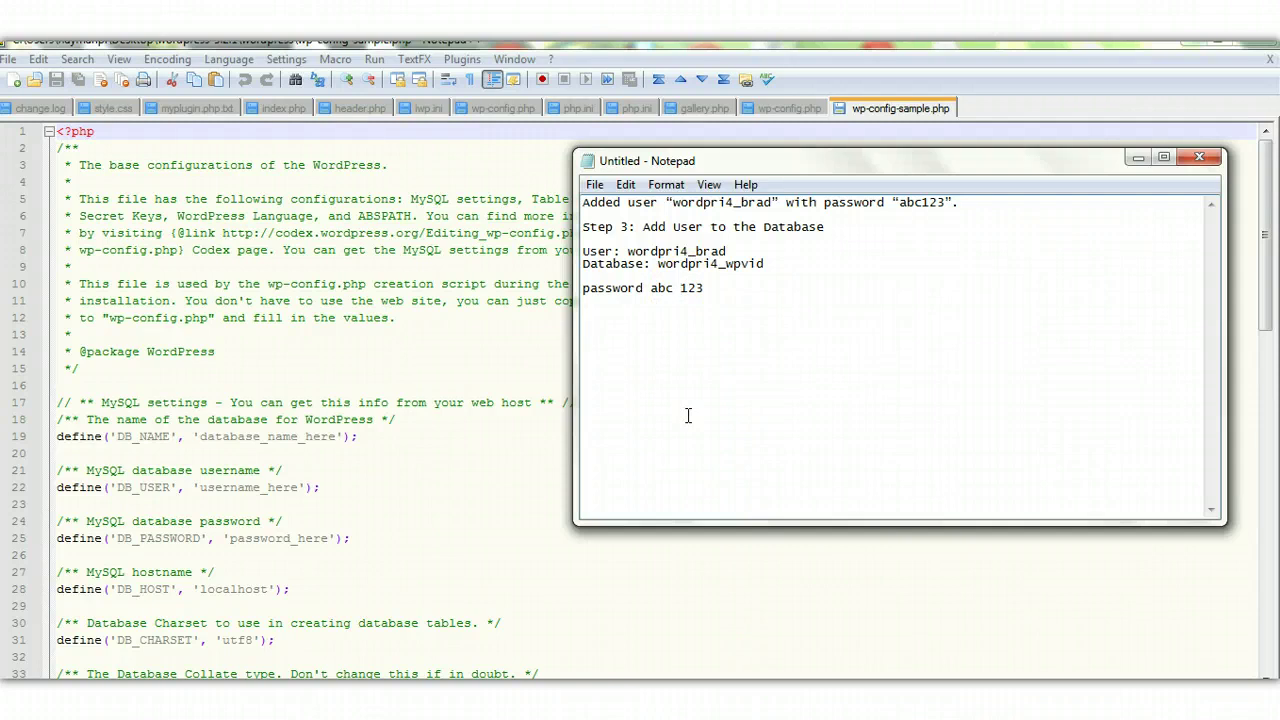
Copy the password from the note over the password placeholder on line 25.
drag(697, 290, 649, 291)
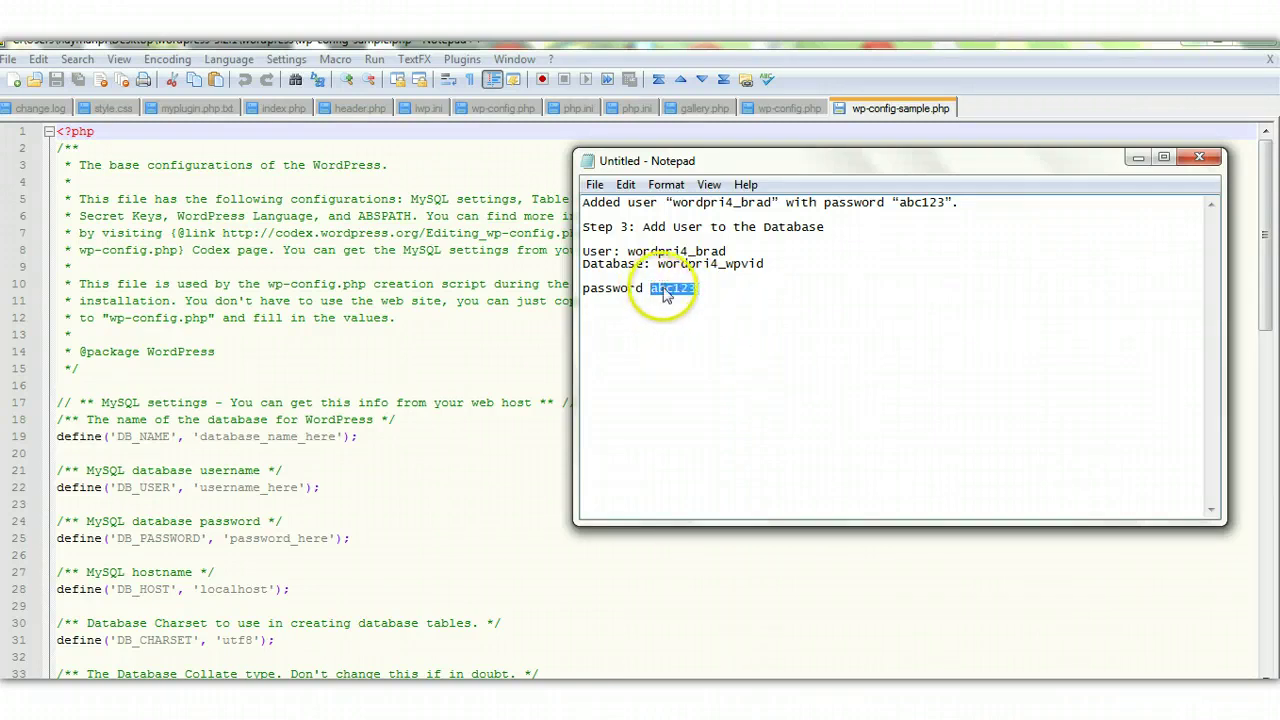
right_click(655, 290)
click(702, 346)
click(1138, 158)
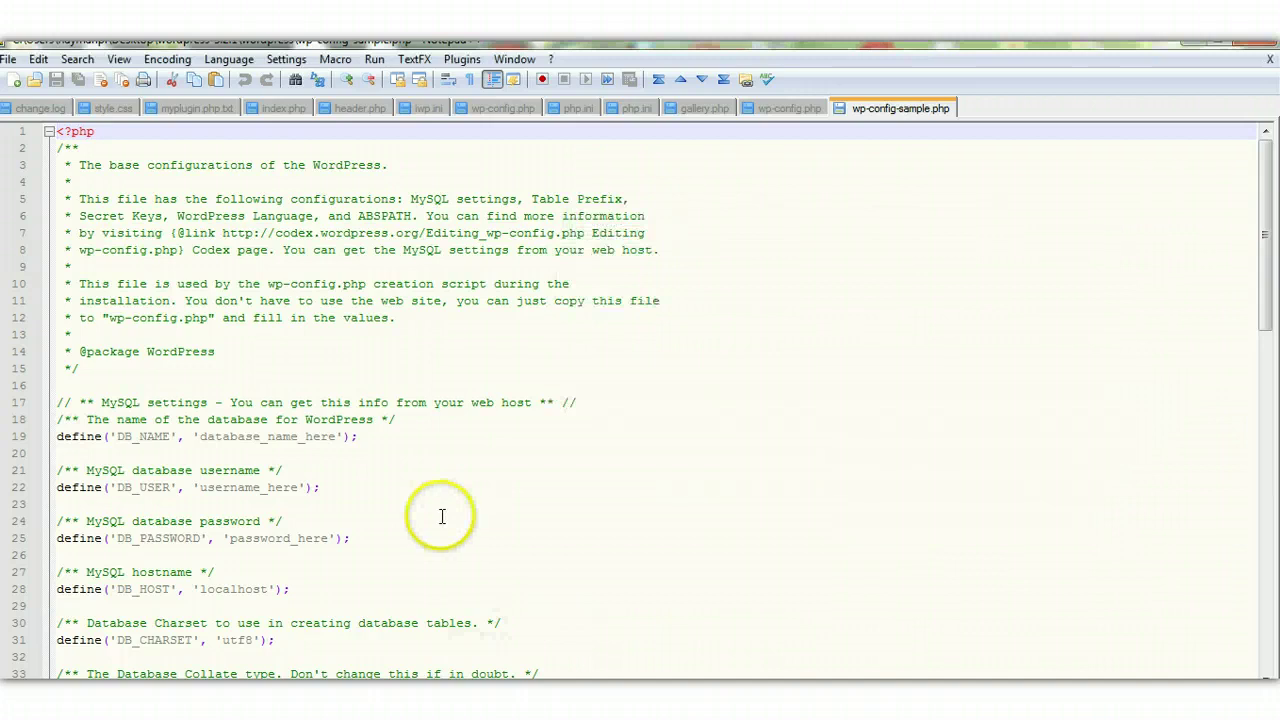
drag(329, 538, 297, 538)
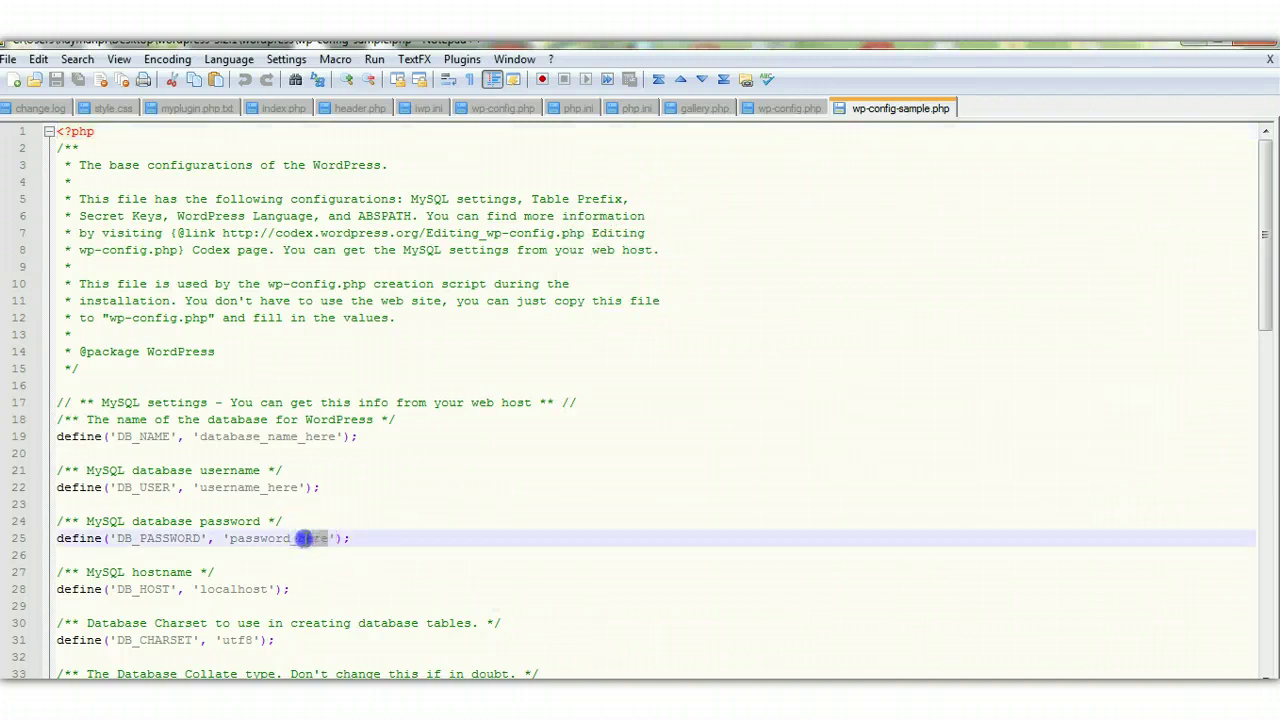
right_click(236, 540)
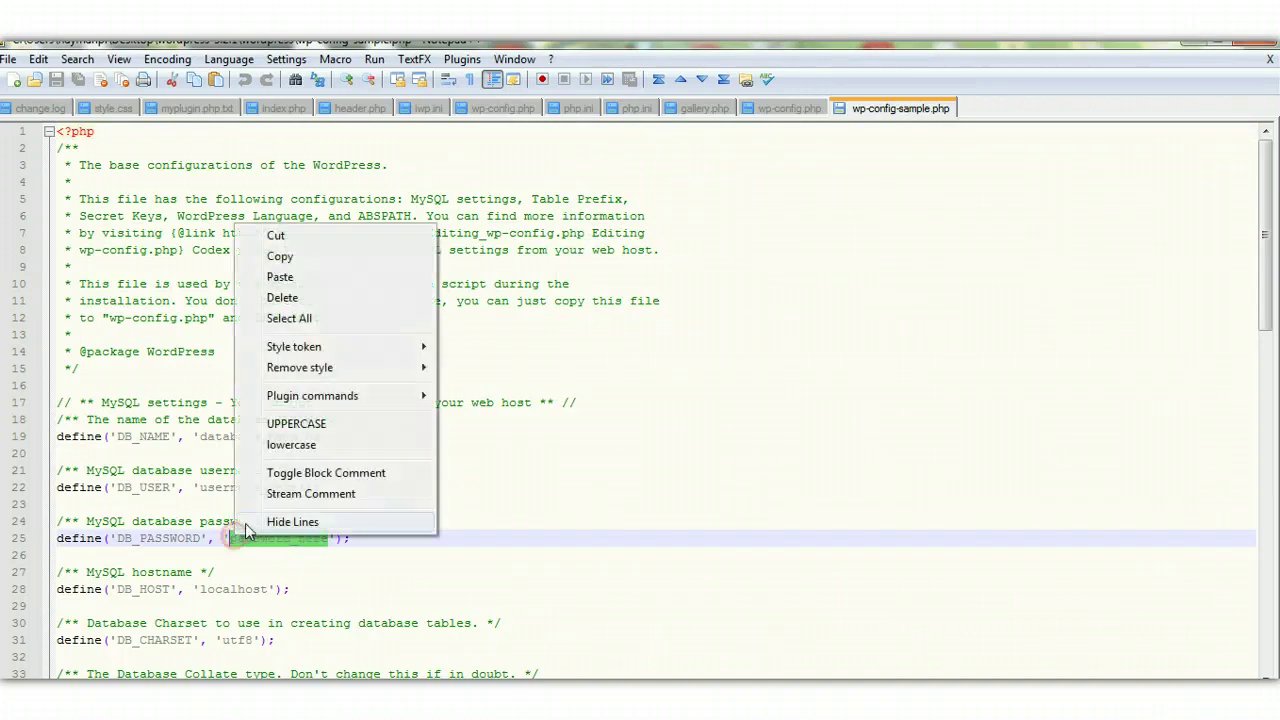
click(283, 277)
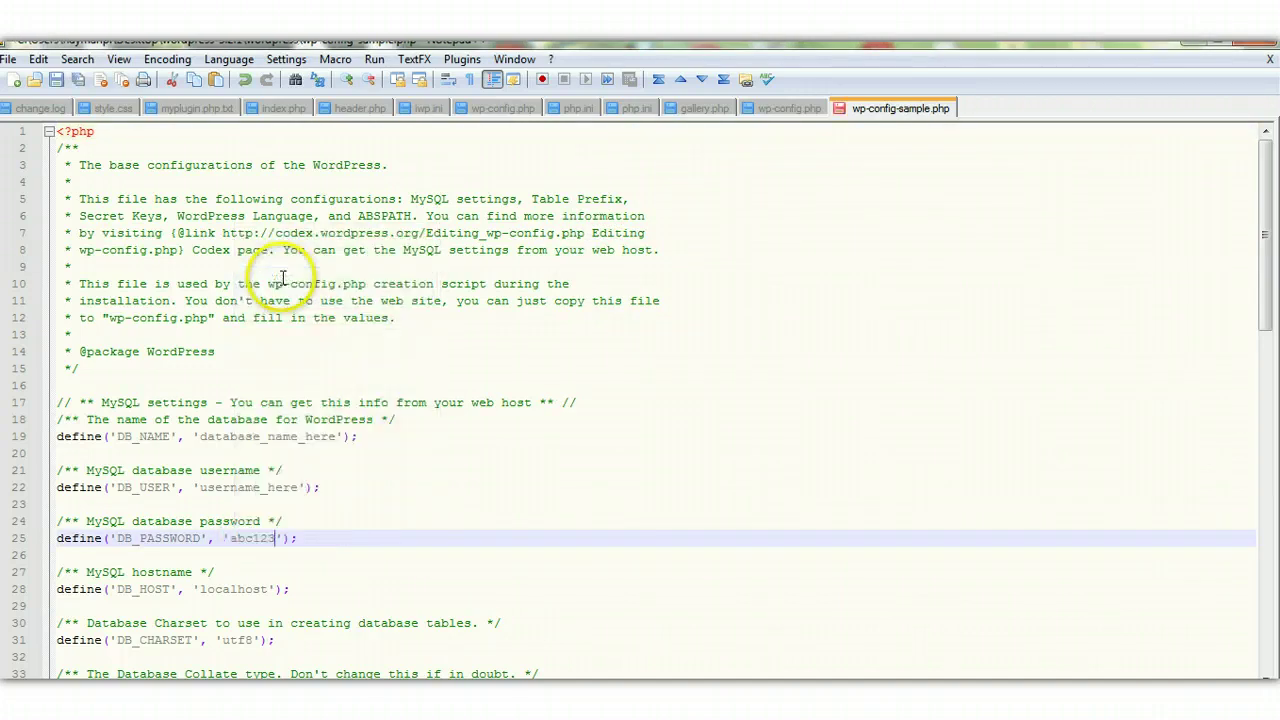
Replace database_name_here on line 19 with the database name from the note.
click(427, 615)
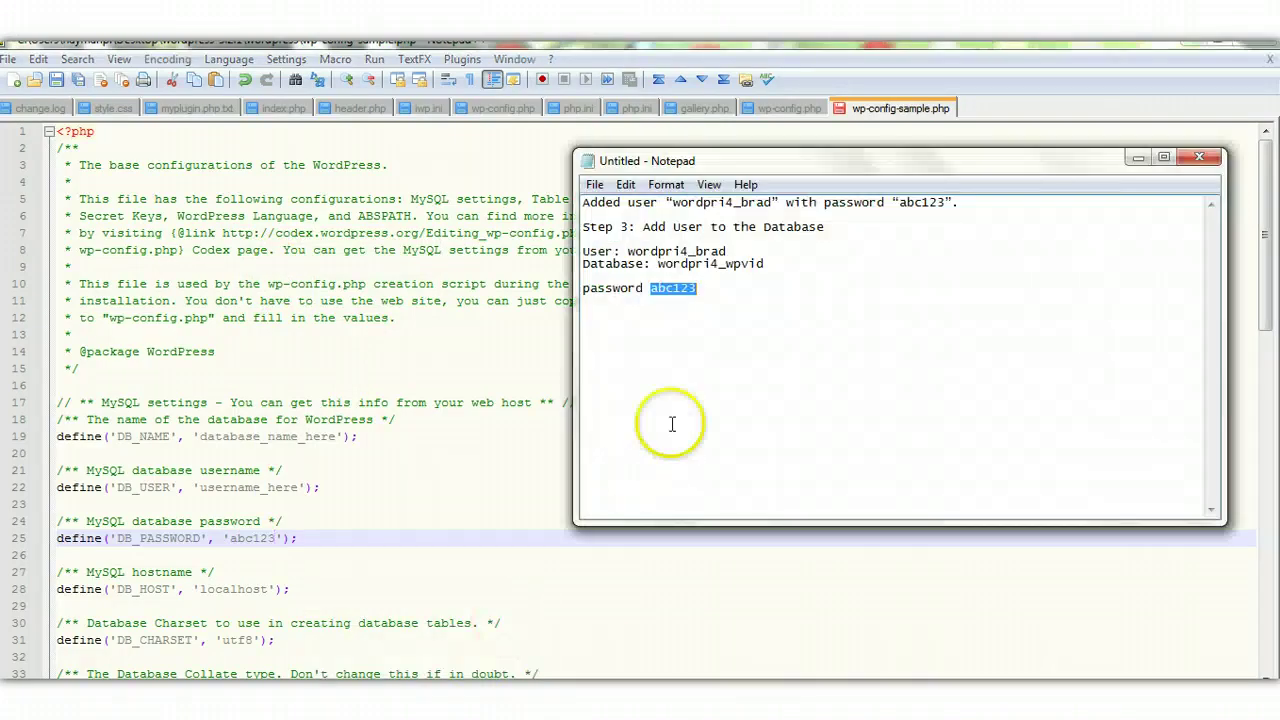
drag(765, 265, 658, 266)
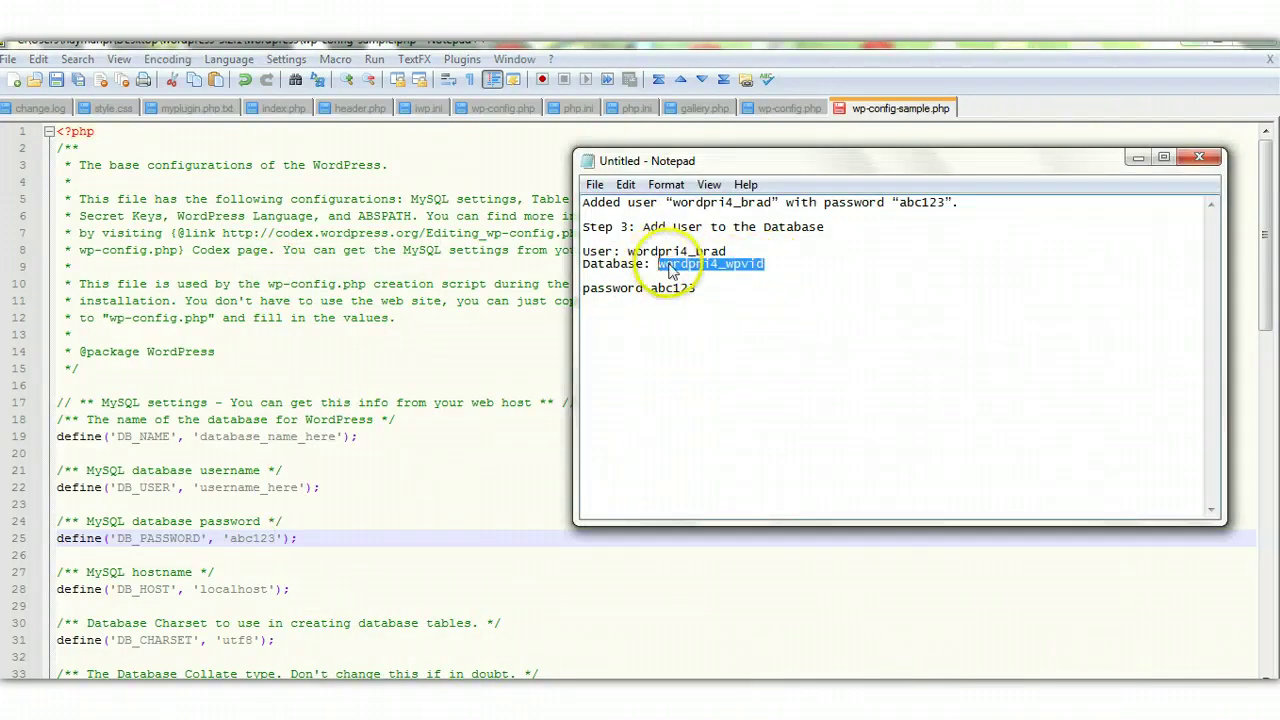
right_click(660, 264)
click(702, 329)
click(1138, 158)
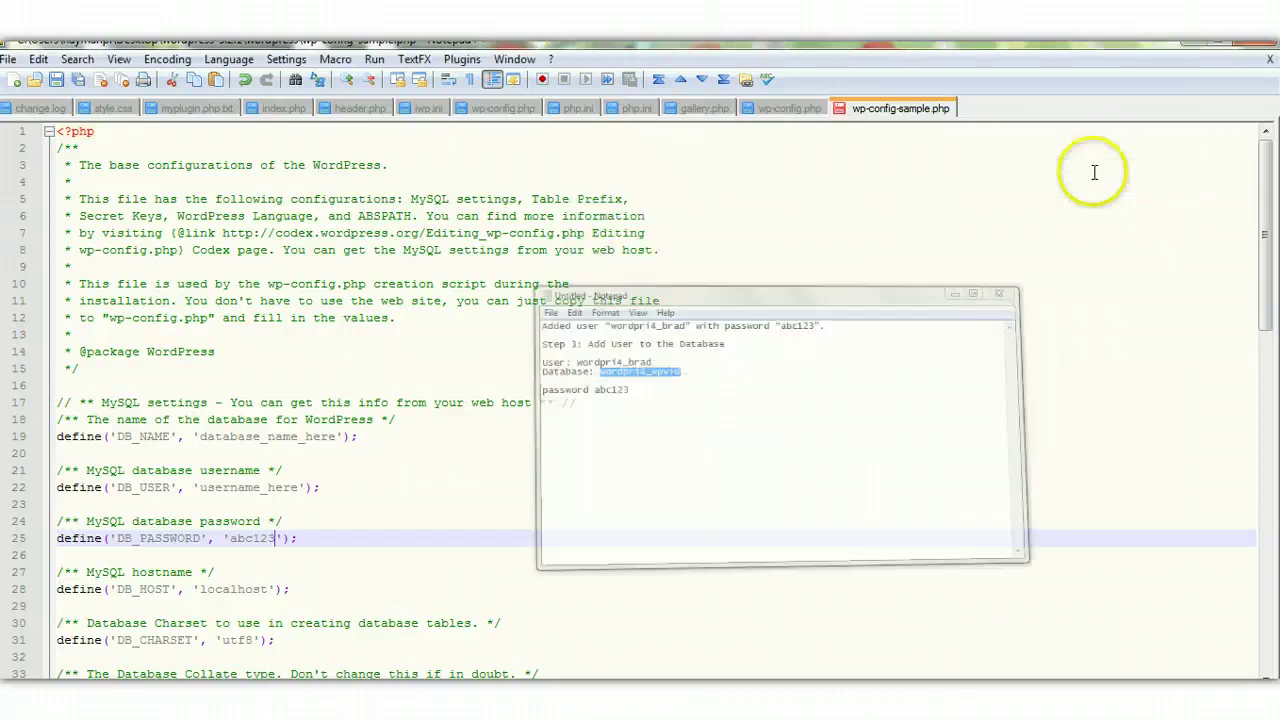
drag(340, 440, 196, 437)
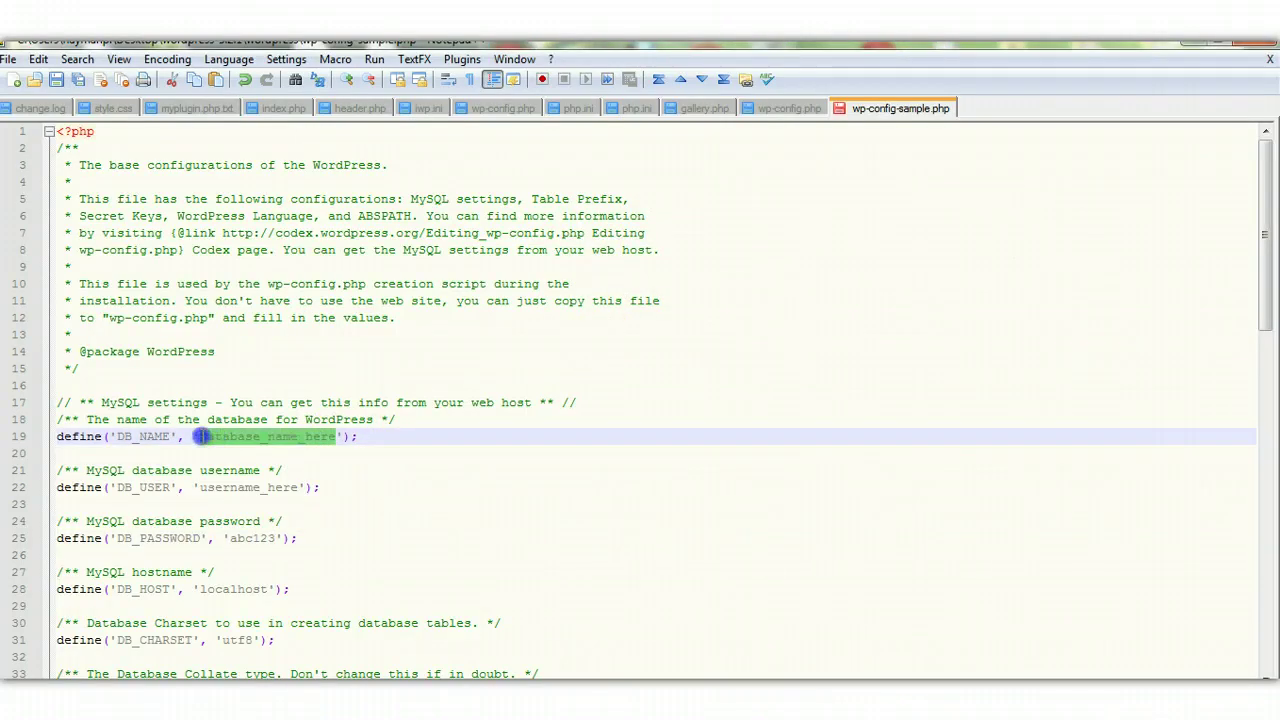
right_click(203, 440)
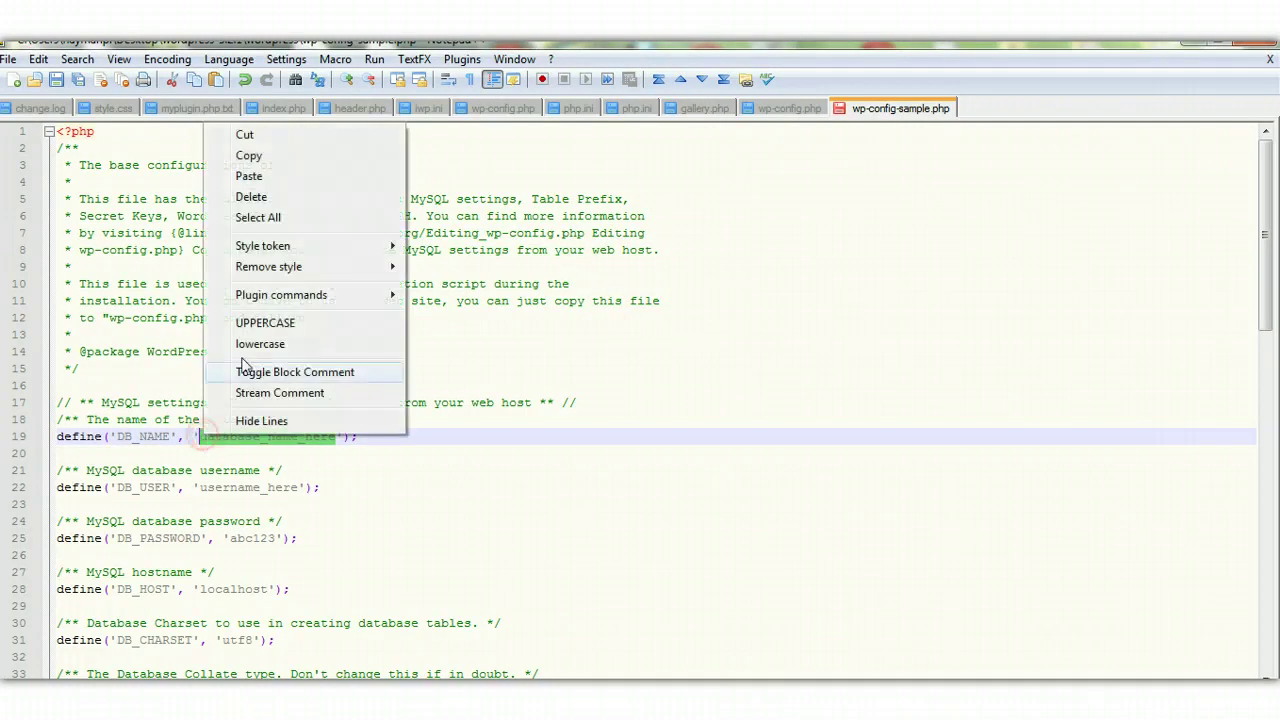
click(254, 172)
Put the note's database username into DB_USER on line 22, discarding the note and closing the editor.
click(460, 712)
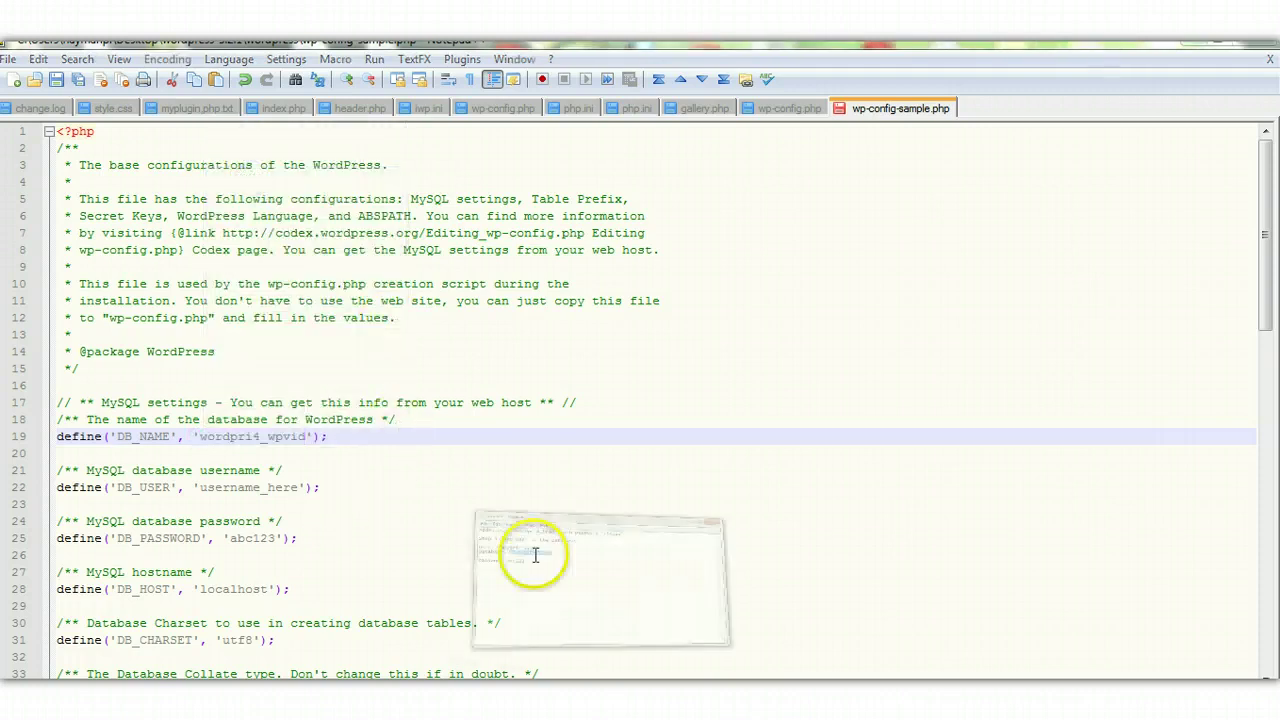
drag(731, 251, 637, 243)
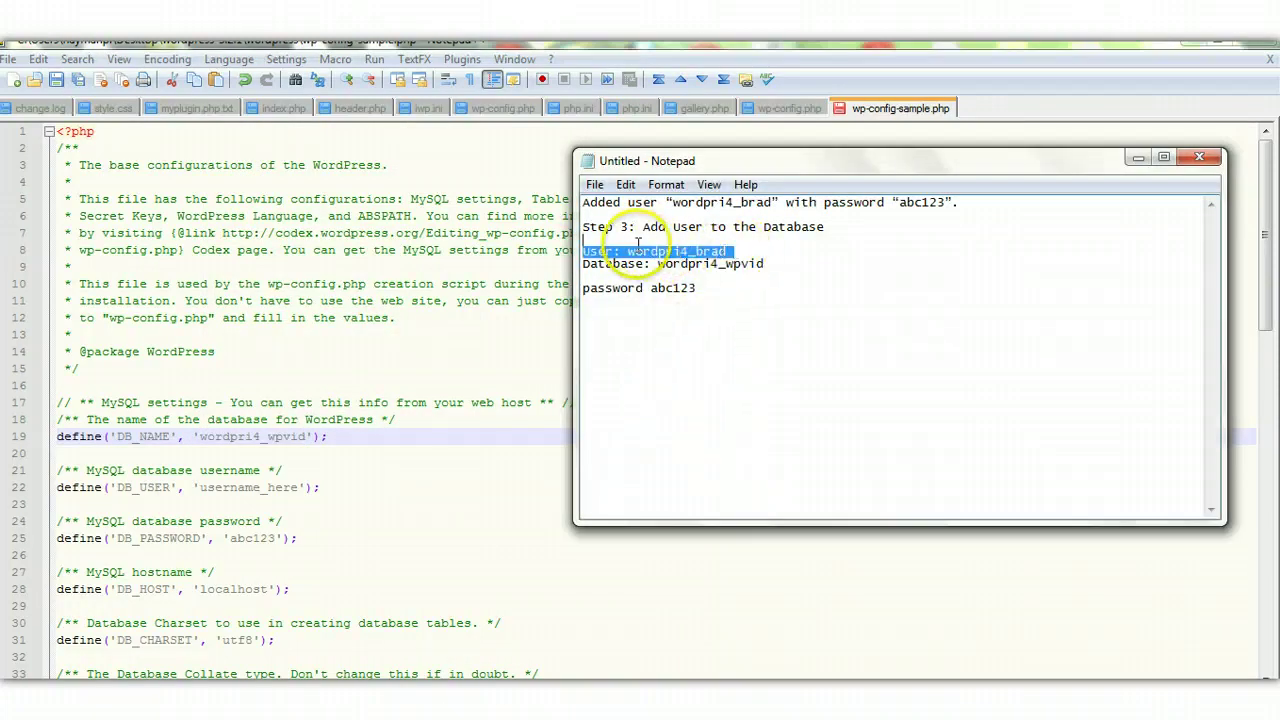
right_click(631, 250)
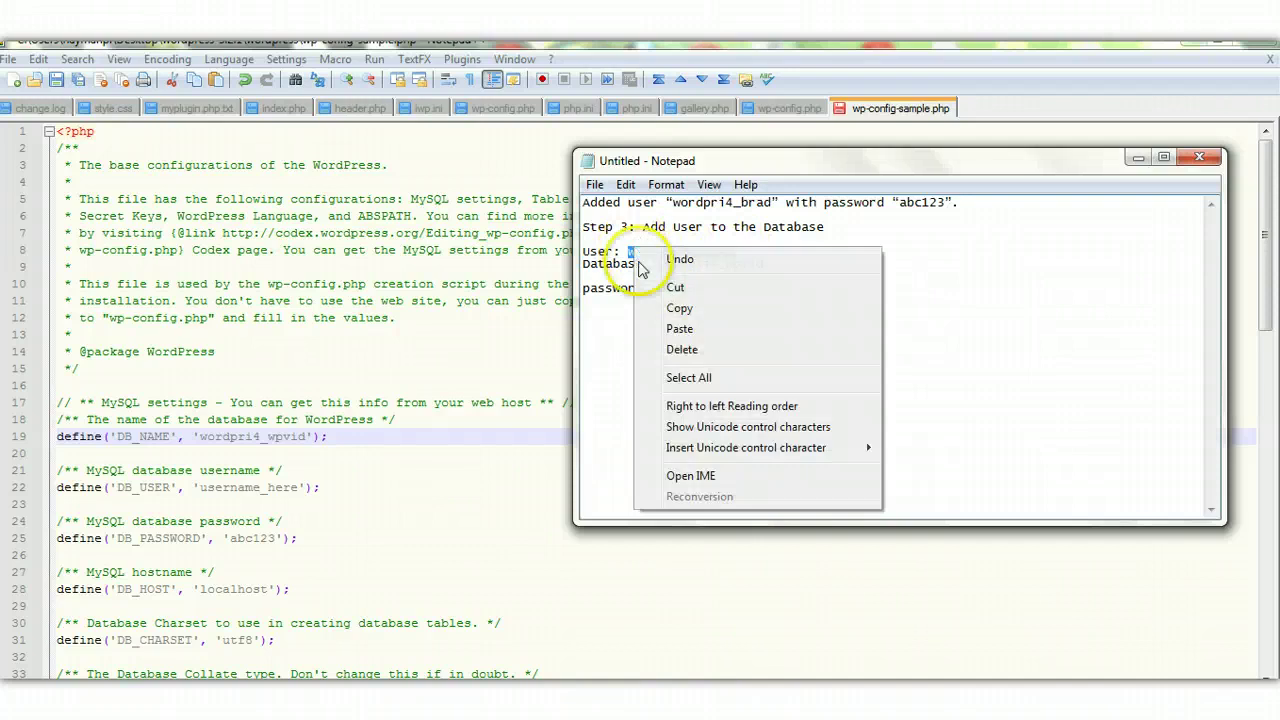
click(680, 308)
click(1198, 157)
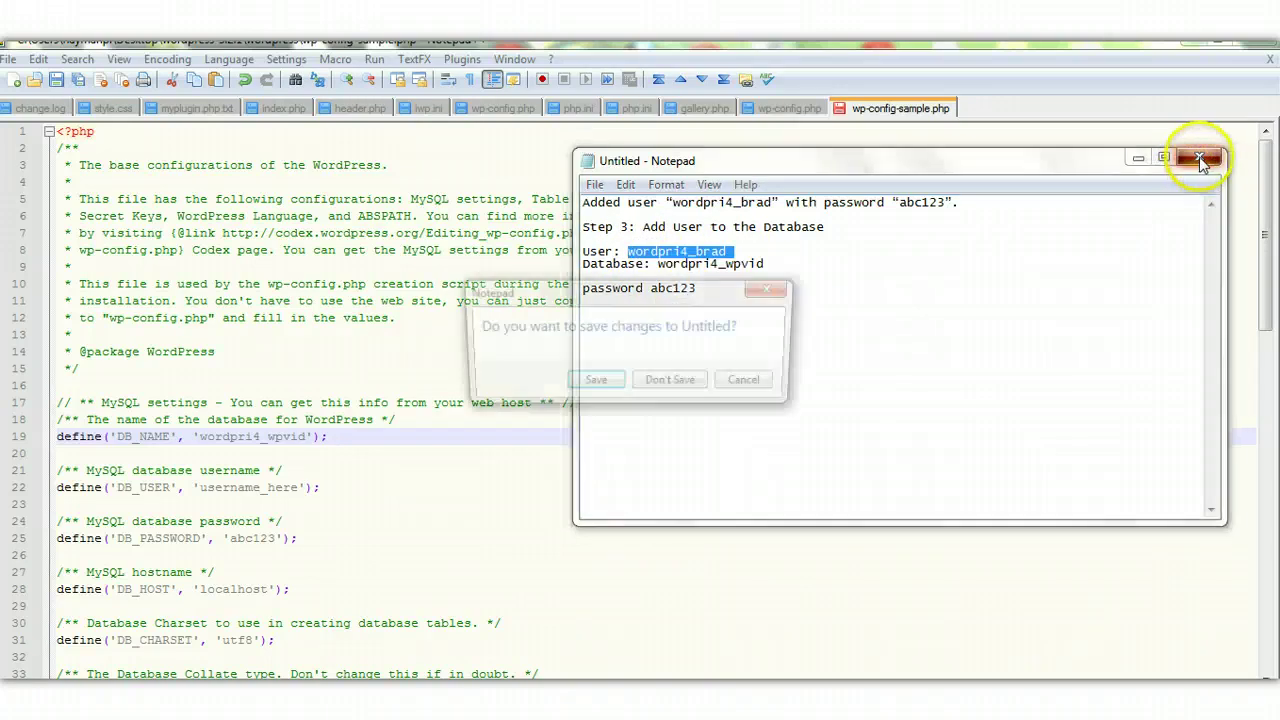
click(665, 380)
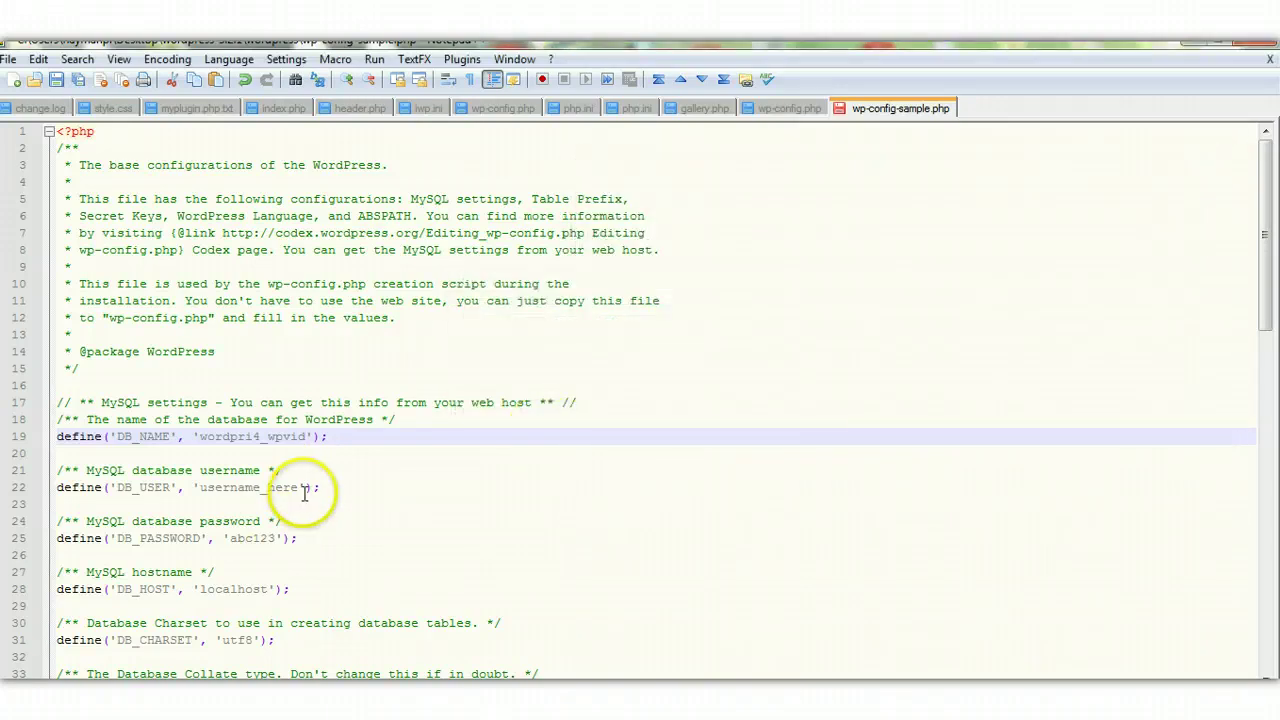
drag(302, 490, 262, 487)
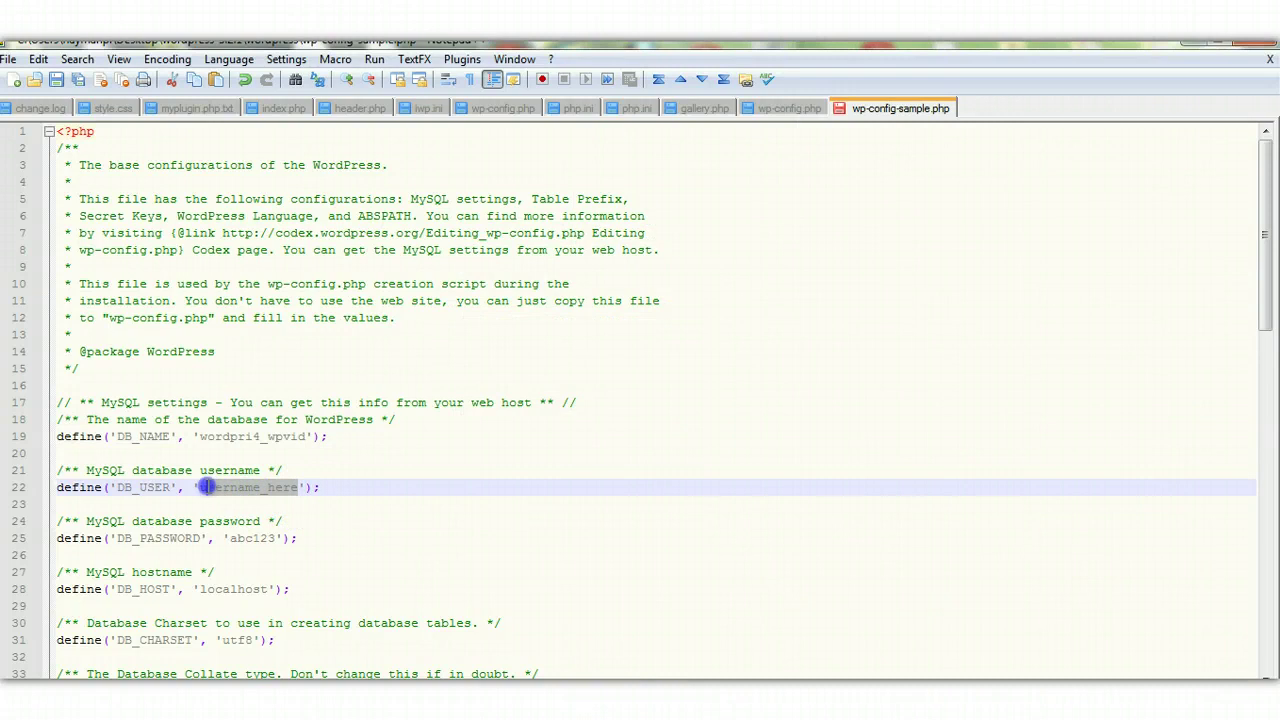
right_click(207, 491)
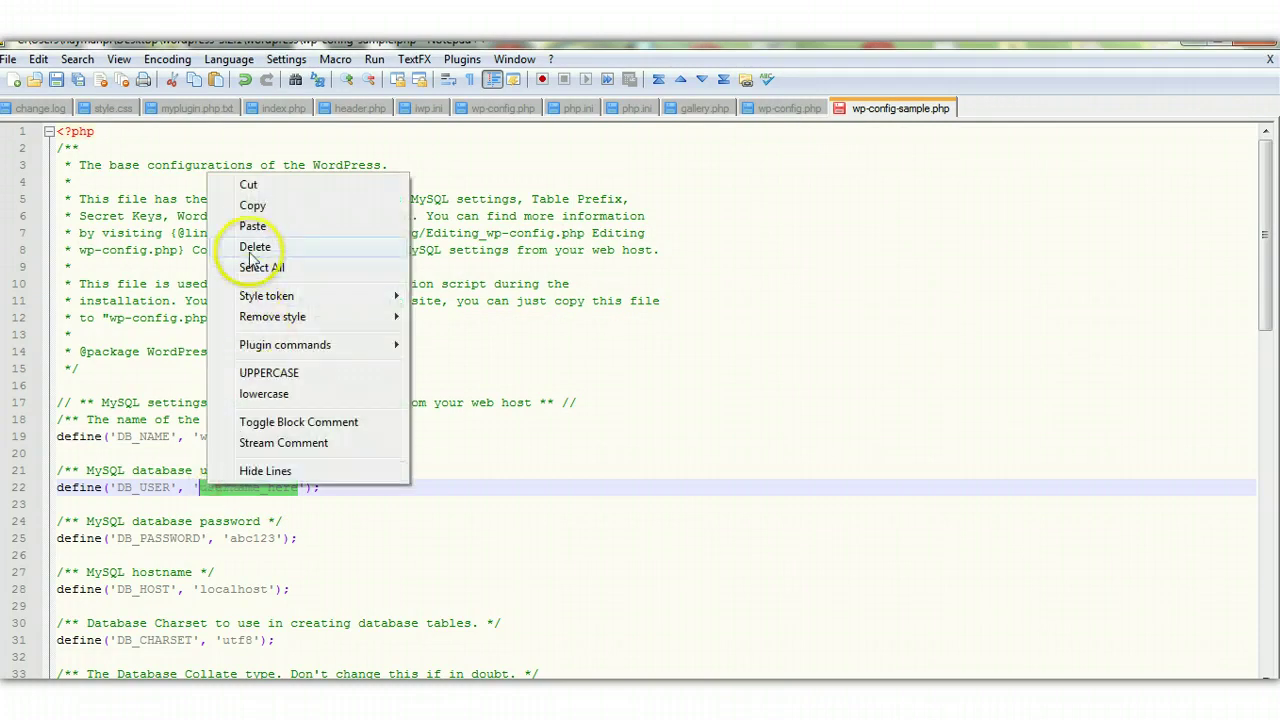
click(252, 224)
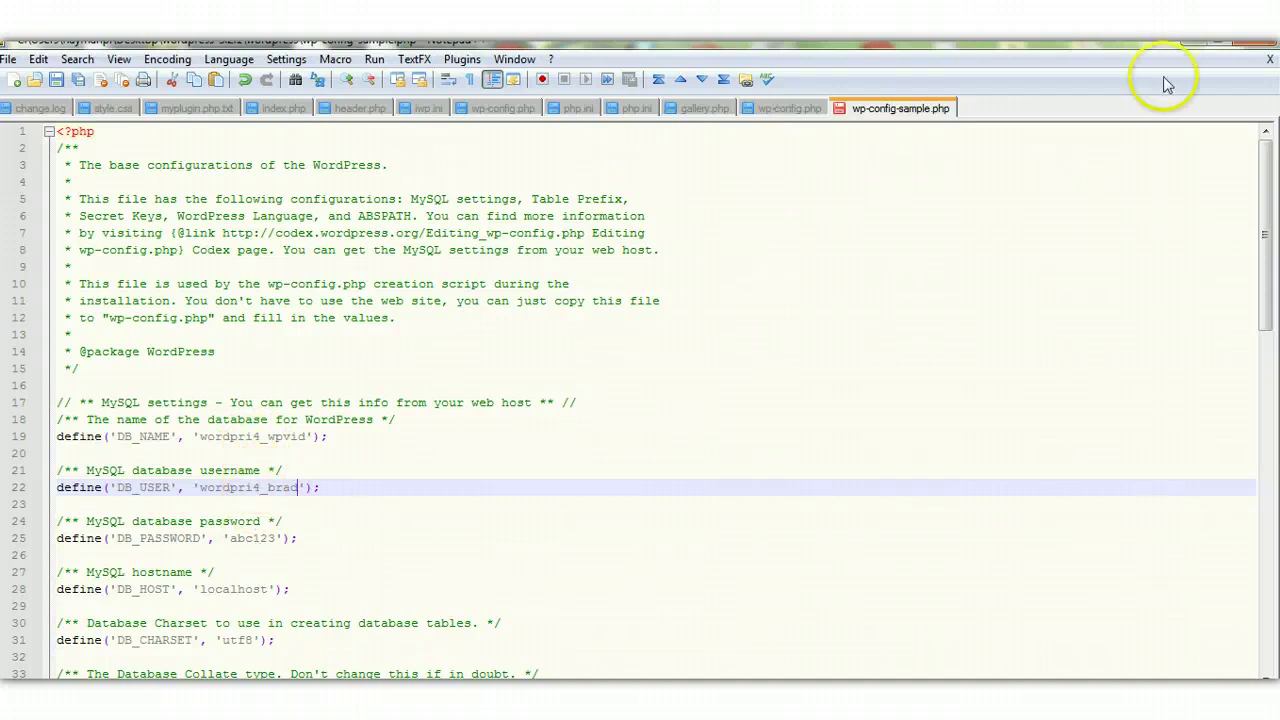
click(1256, 42)
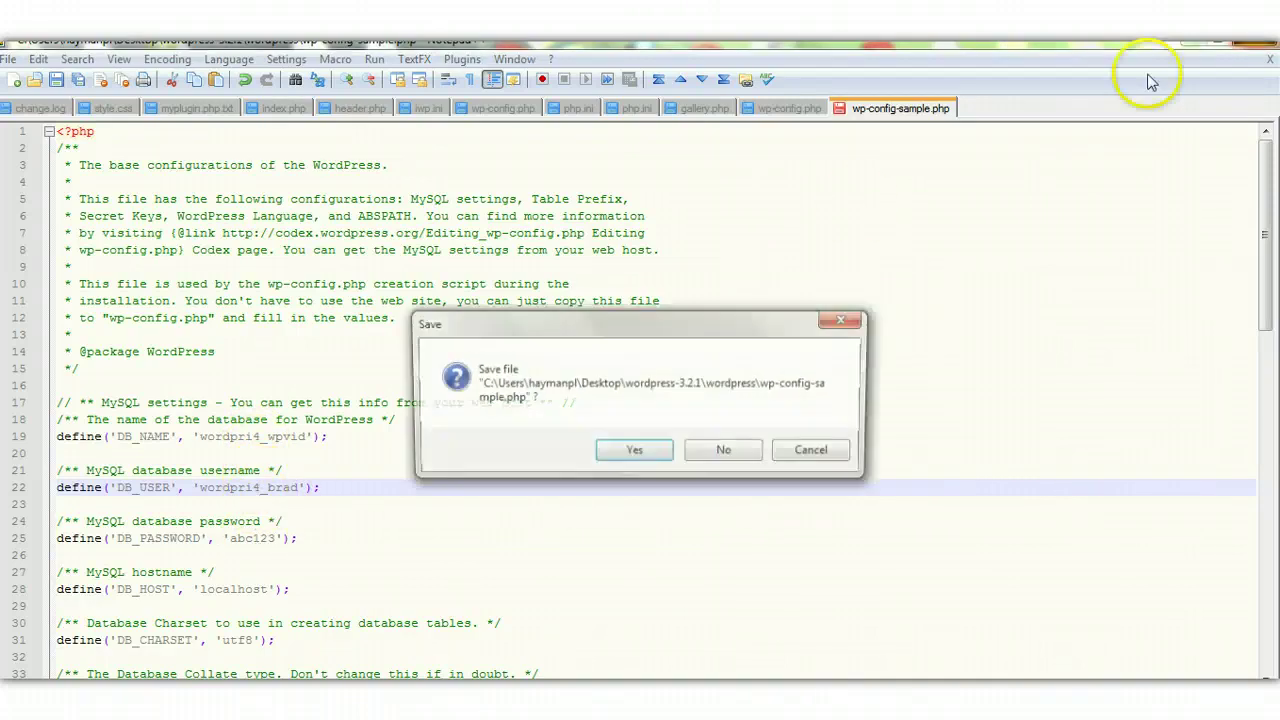
Save the edited file, rename wp-config-sample to wp-config, and close the folder window.
click(626, 450)
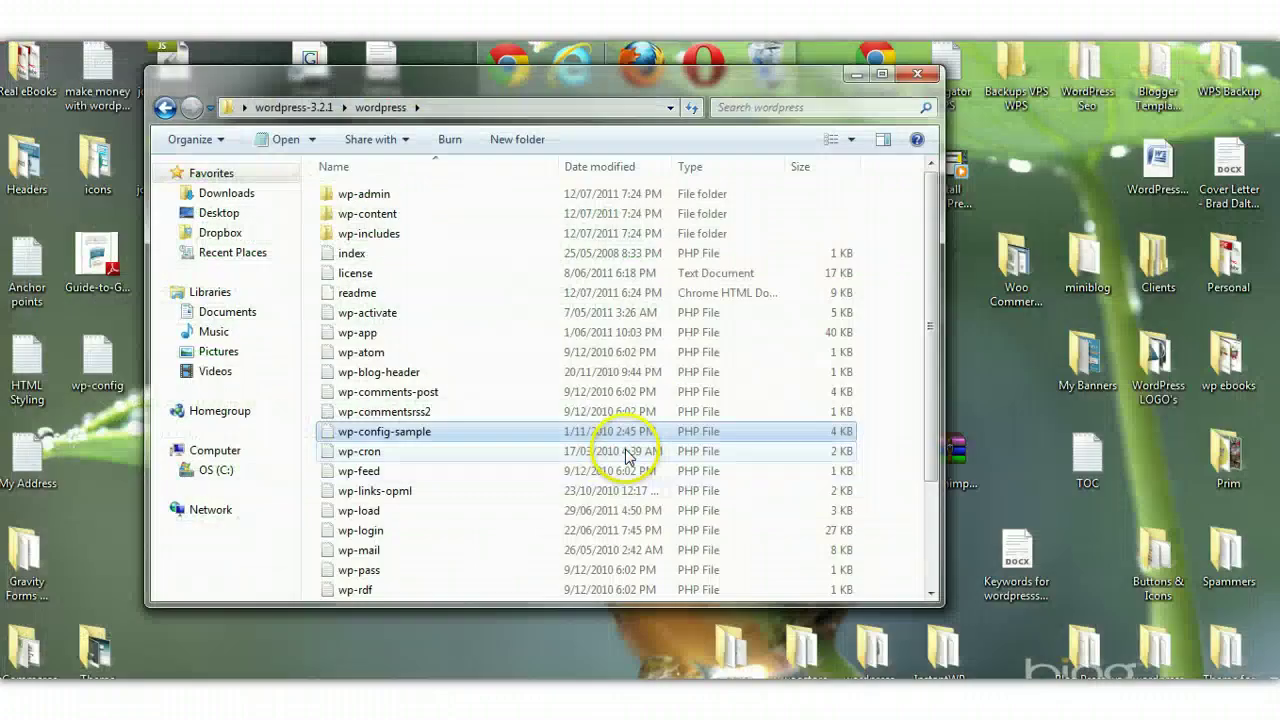
right_click(435, 441)
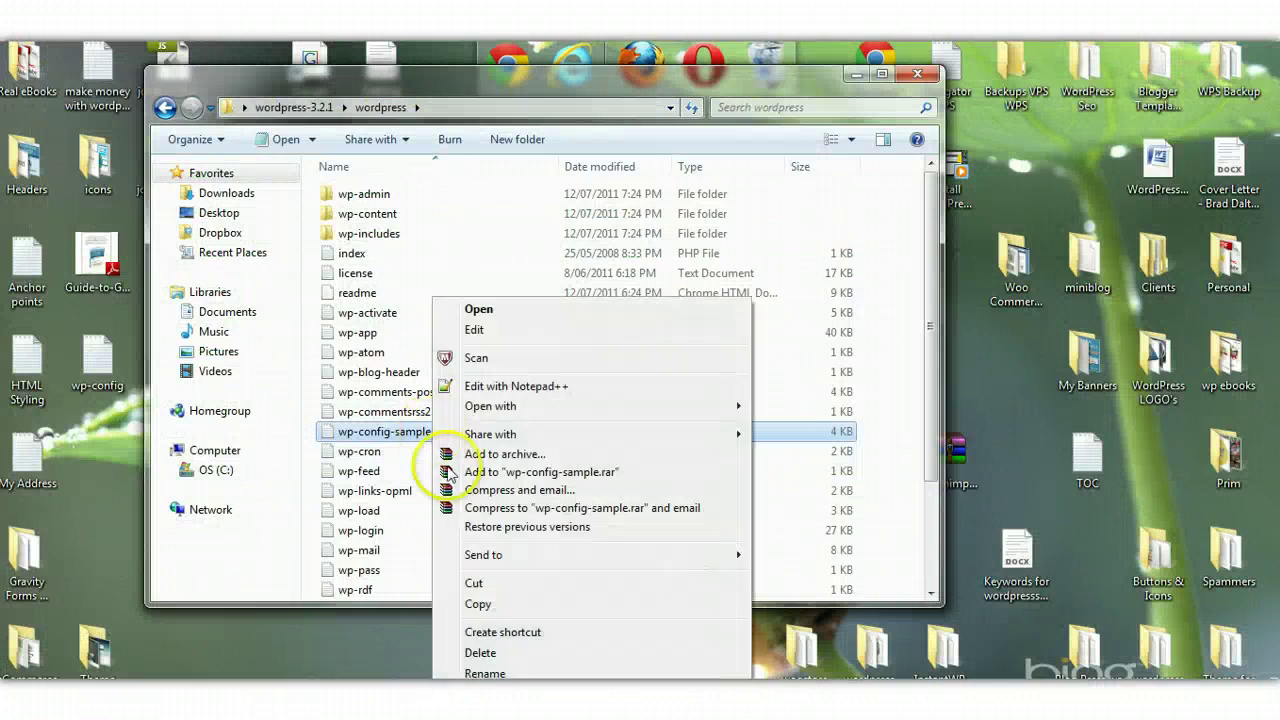
click(485, 674)
click(443, 432)
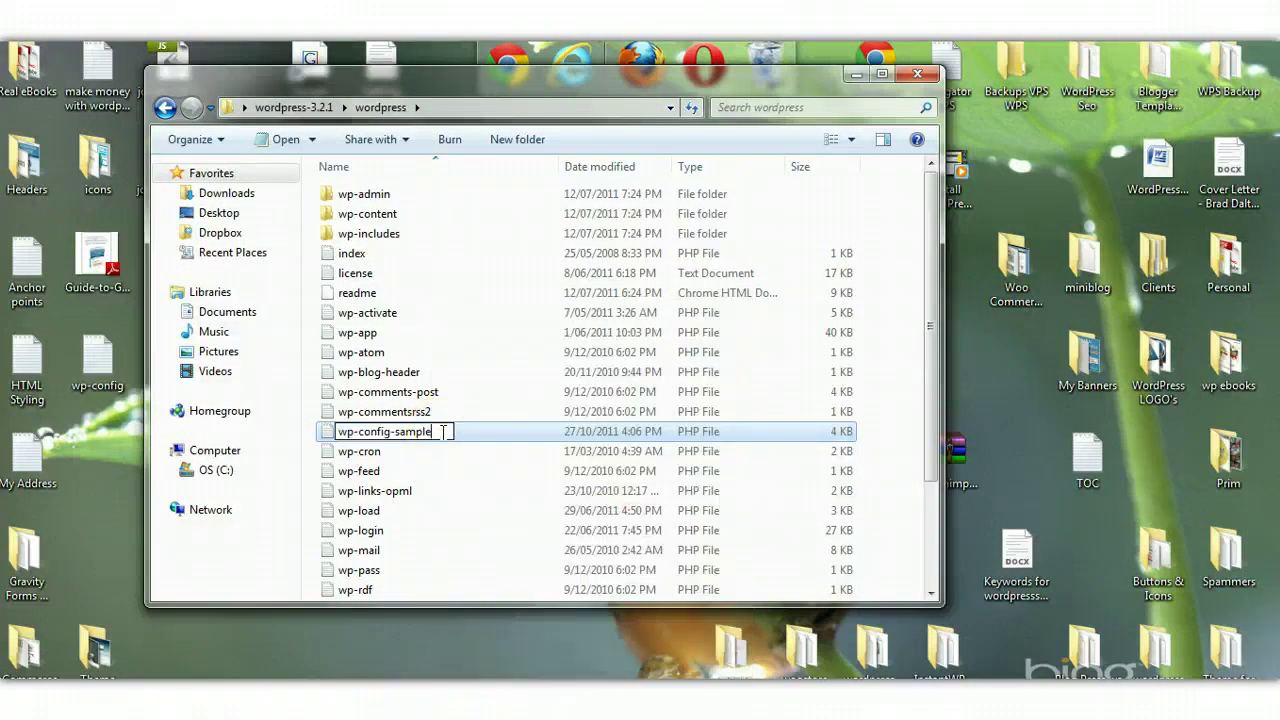
key(BackSpace)
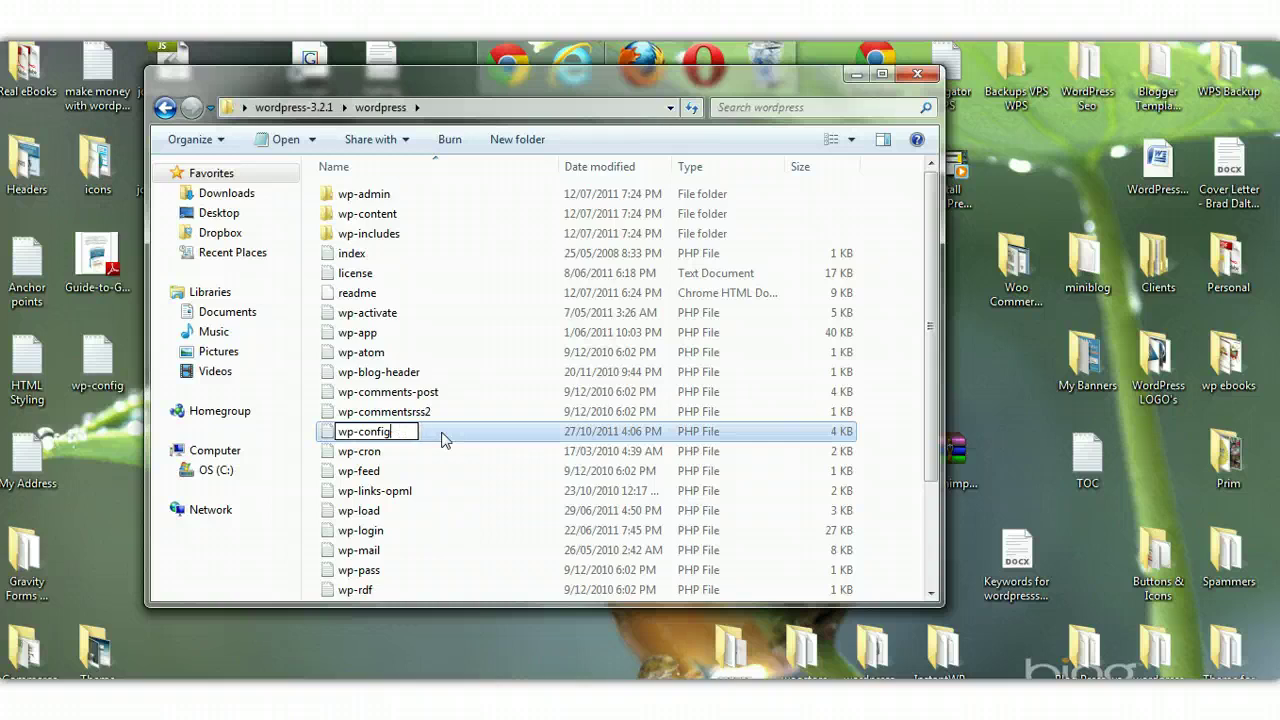
key(Return)
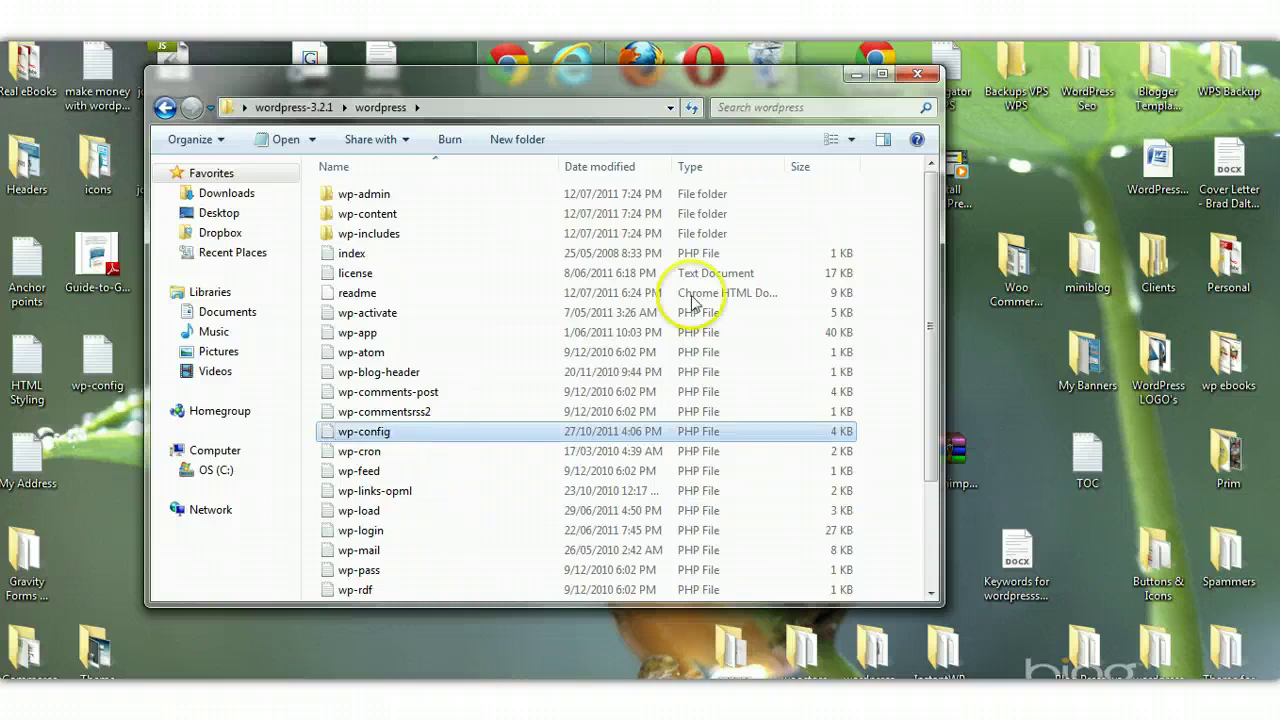
click(916, 74)
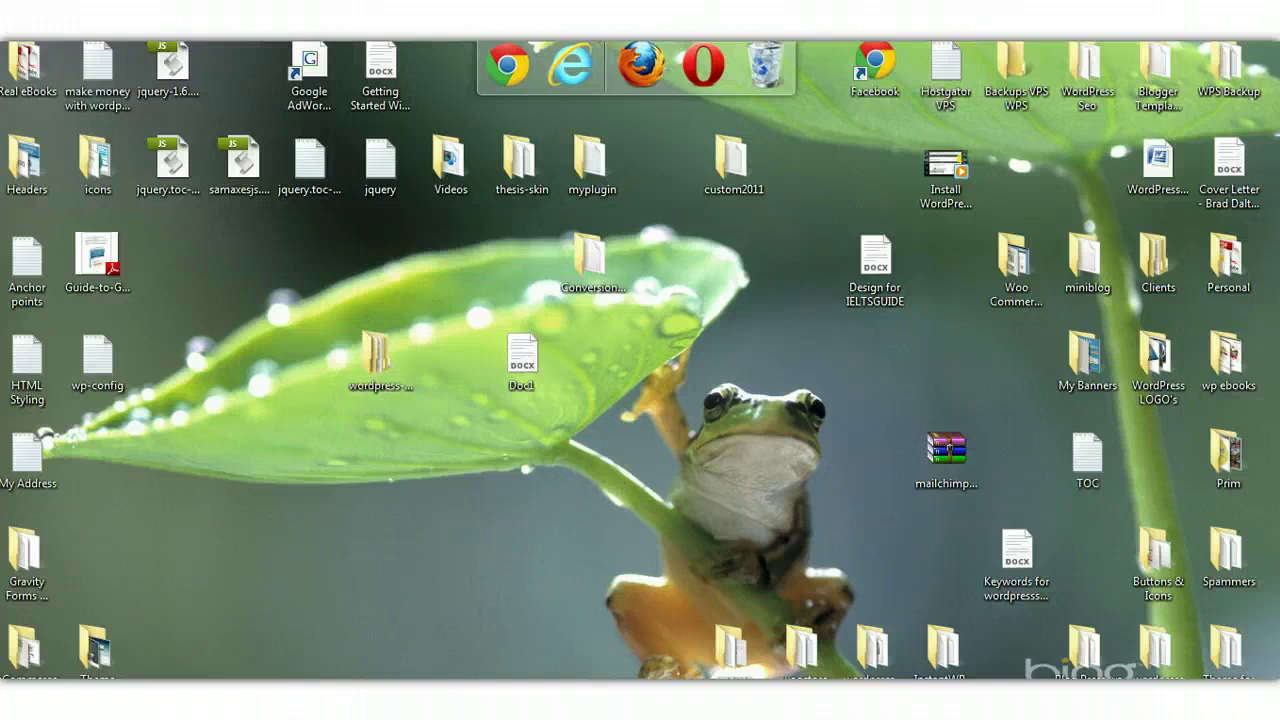
Switch to FireFTP and let the upload to /public_html/videos run until wp-config-sample.php fails.
key(alt+Tab)
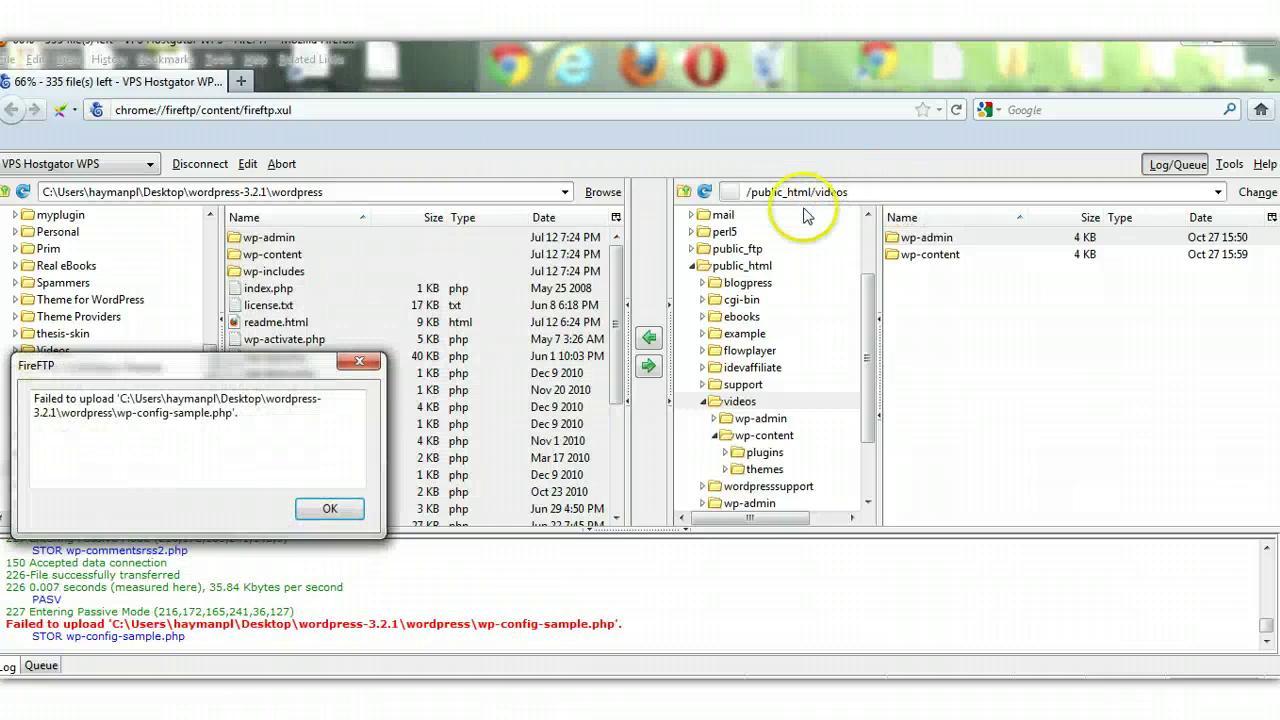
Dismiss the upload error and upload all local WordPress files to the videos folder again.
click(331, 511)
drag(338, 503, 393, 478)
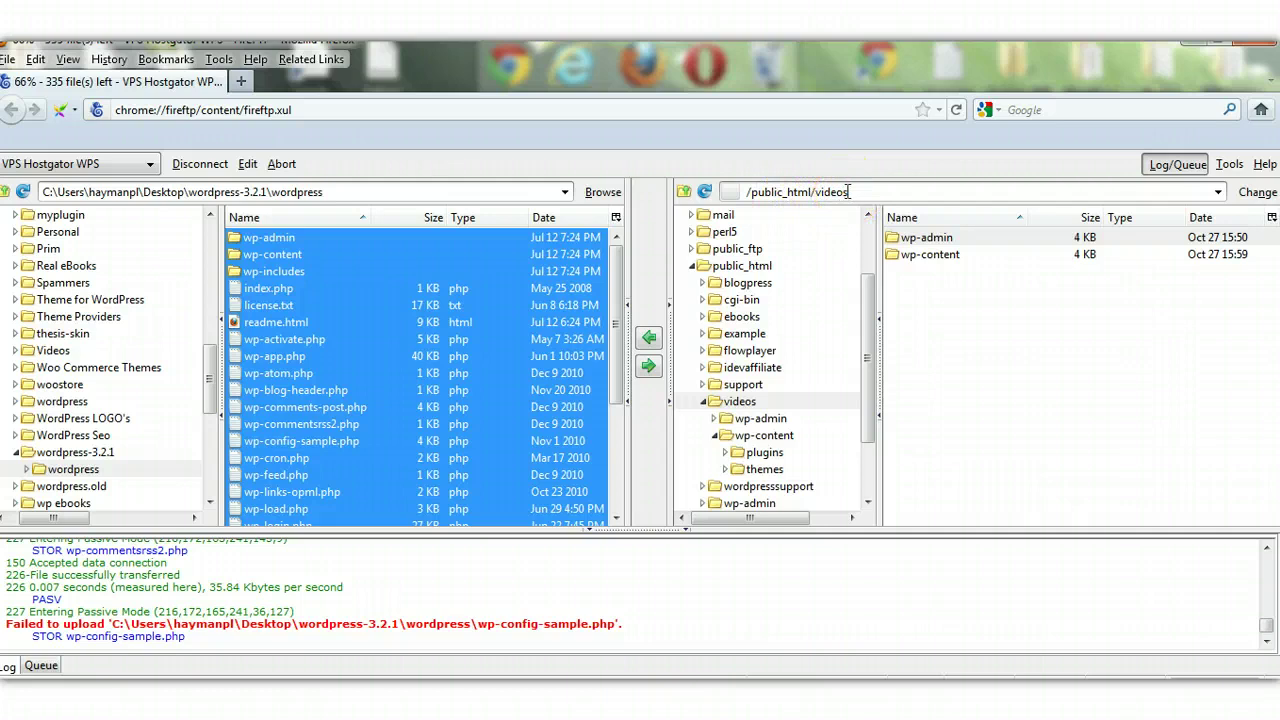
click(817, 192)
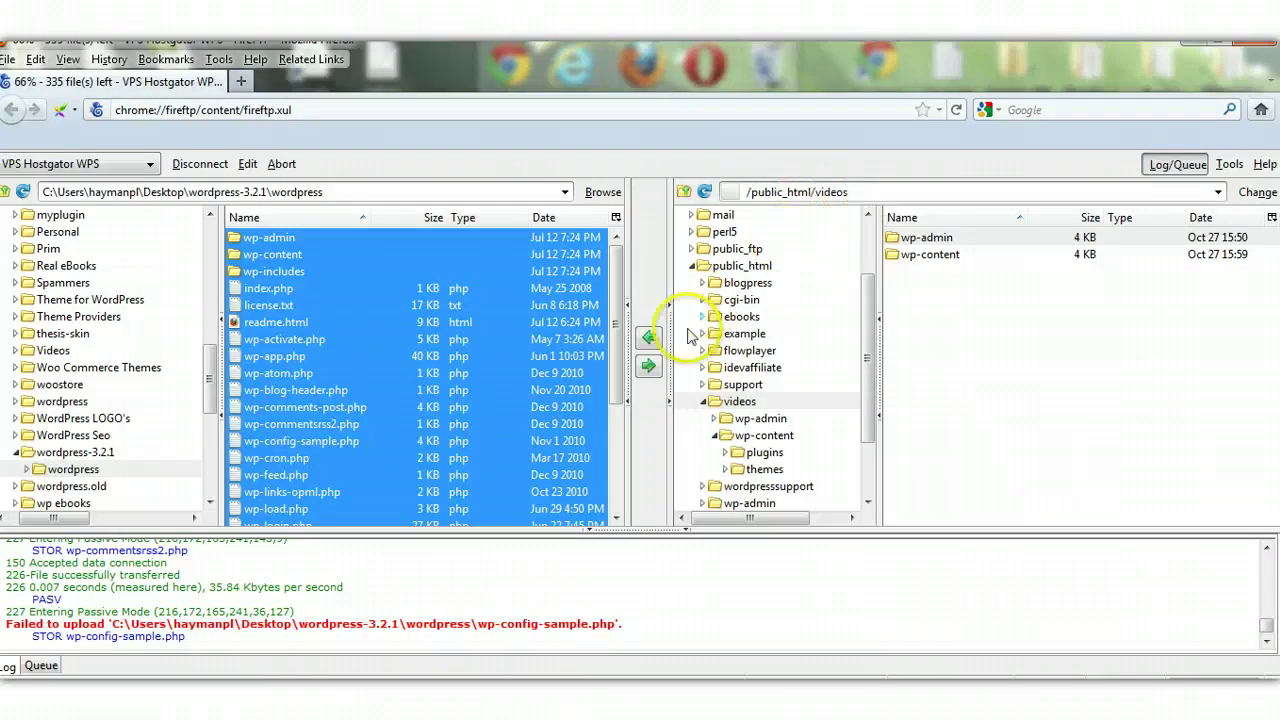
click(648, 367)
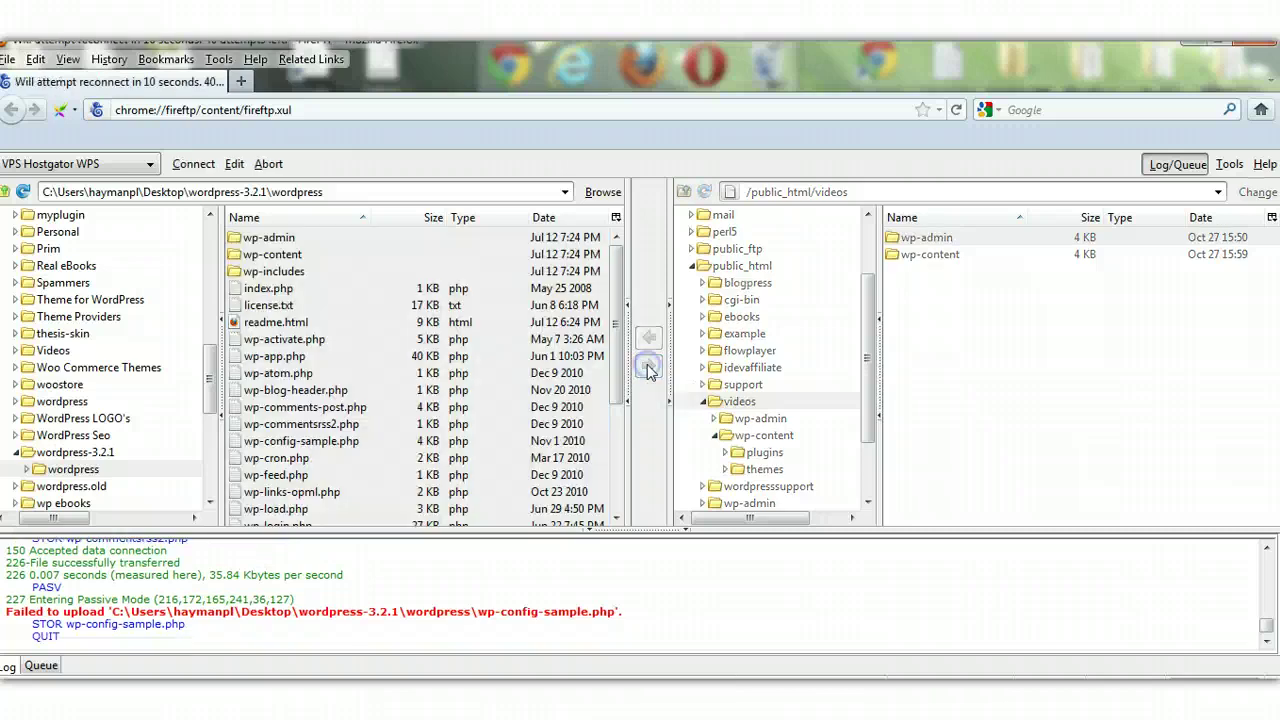
Switch to the 'FTP Tutorial – Unlimited FTP – Beginners Guide' article in Chrome.
click(490, 590)
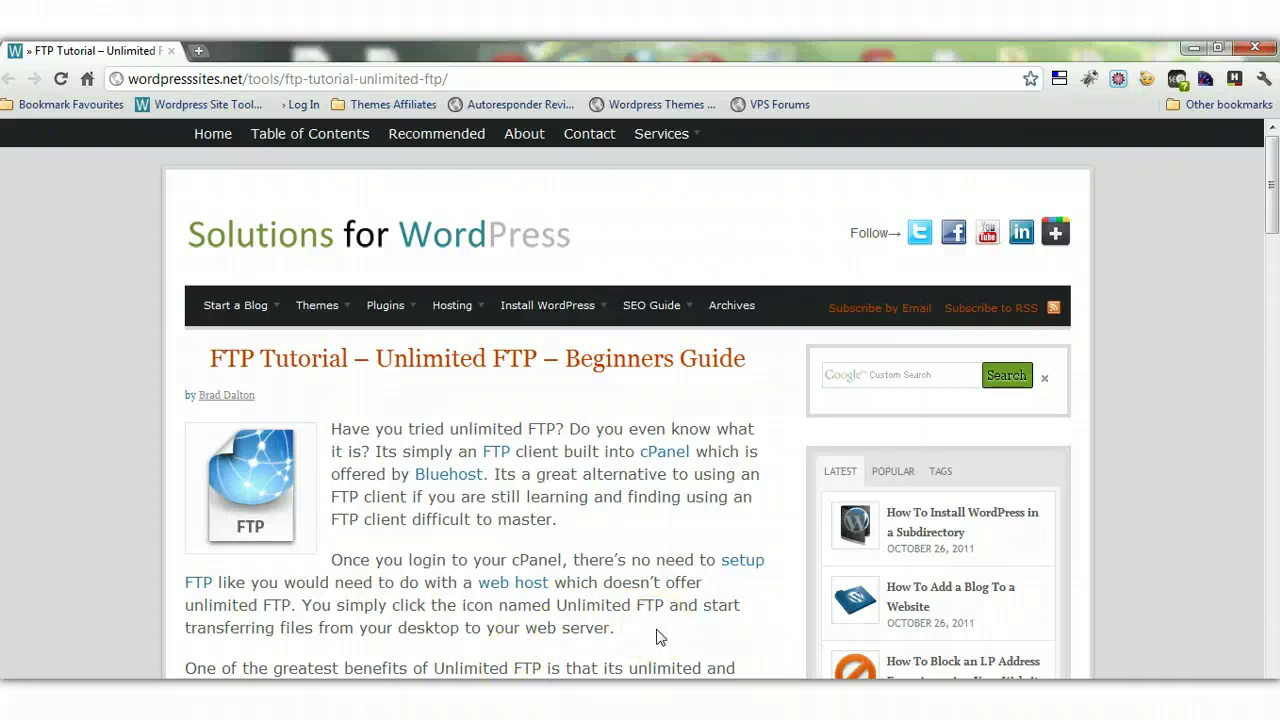
Scroll back up through the FTP tutorial, then return to FireFTP listing /public_html/videos.
drag(1270, 172, 1274, 333)
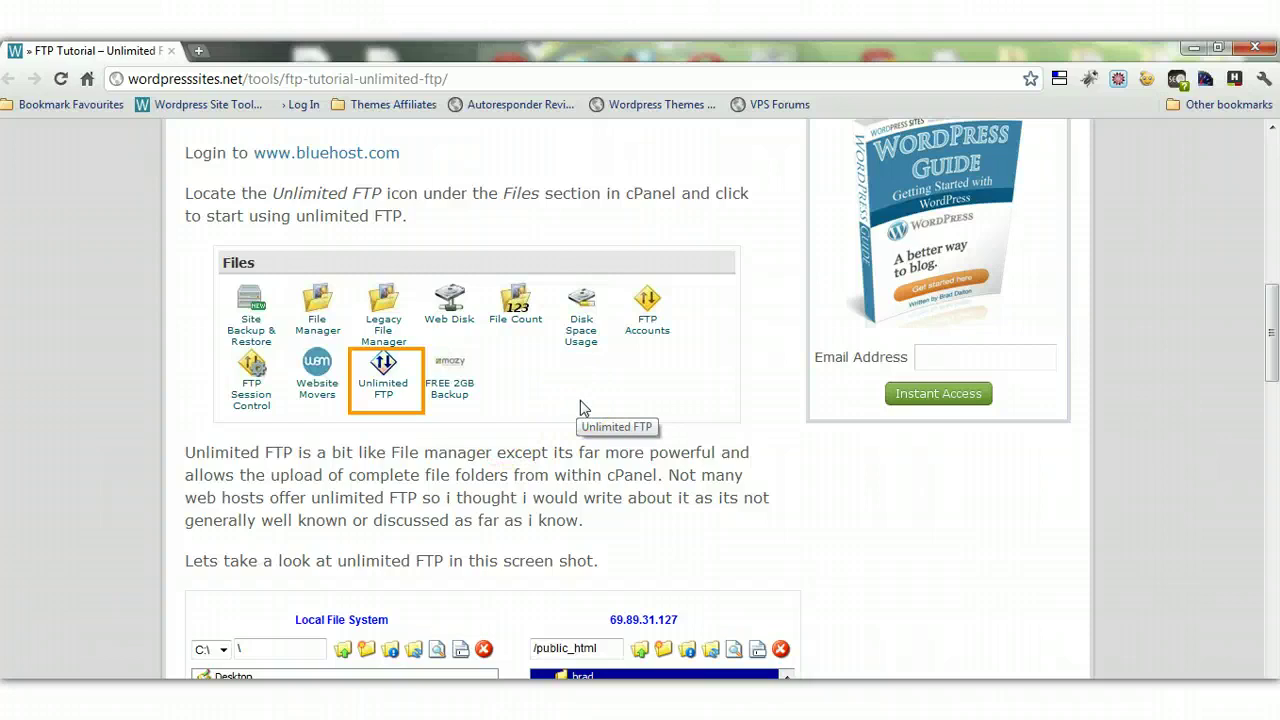
drag(1270, 330, 1274, 418)
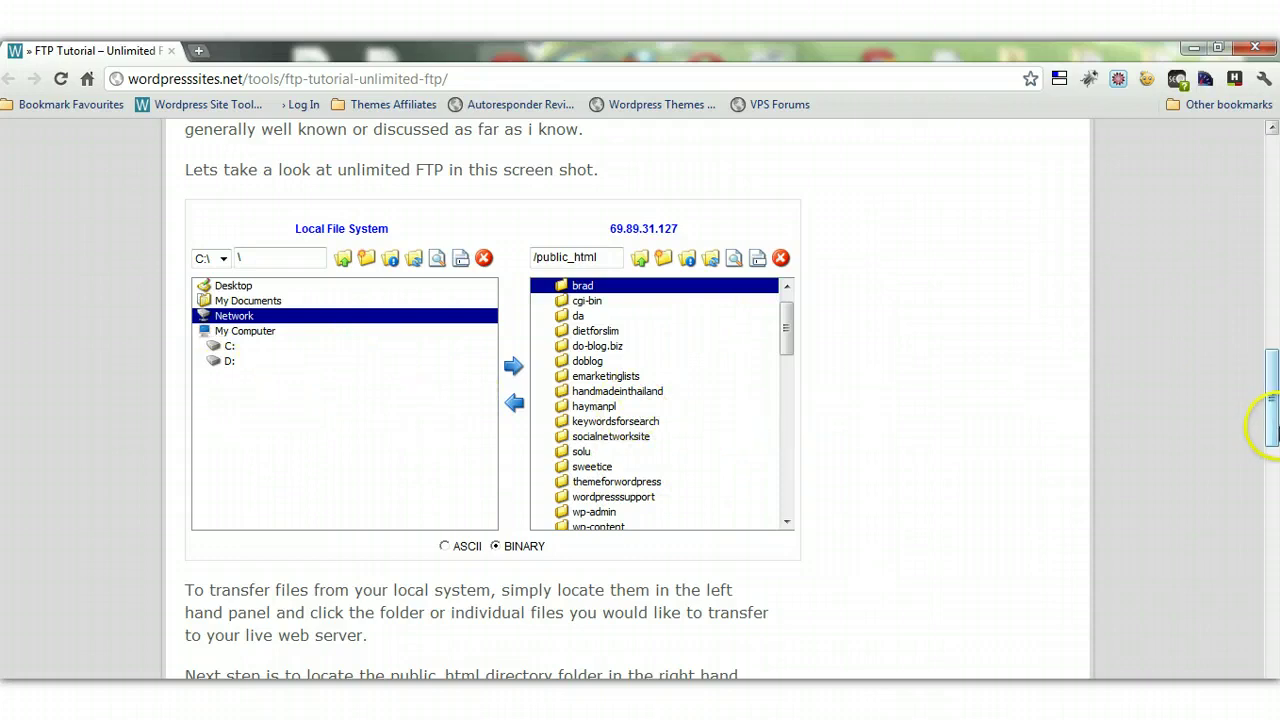
drag(1268, 424, 1258, 190)
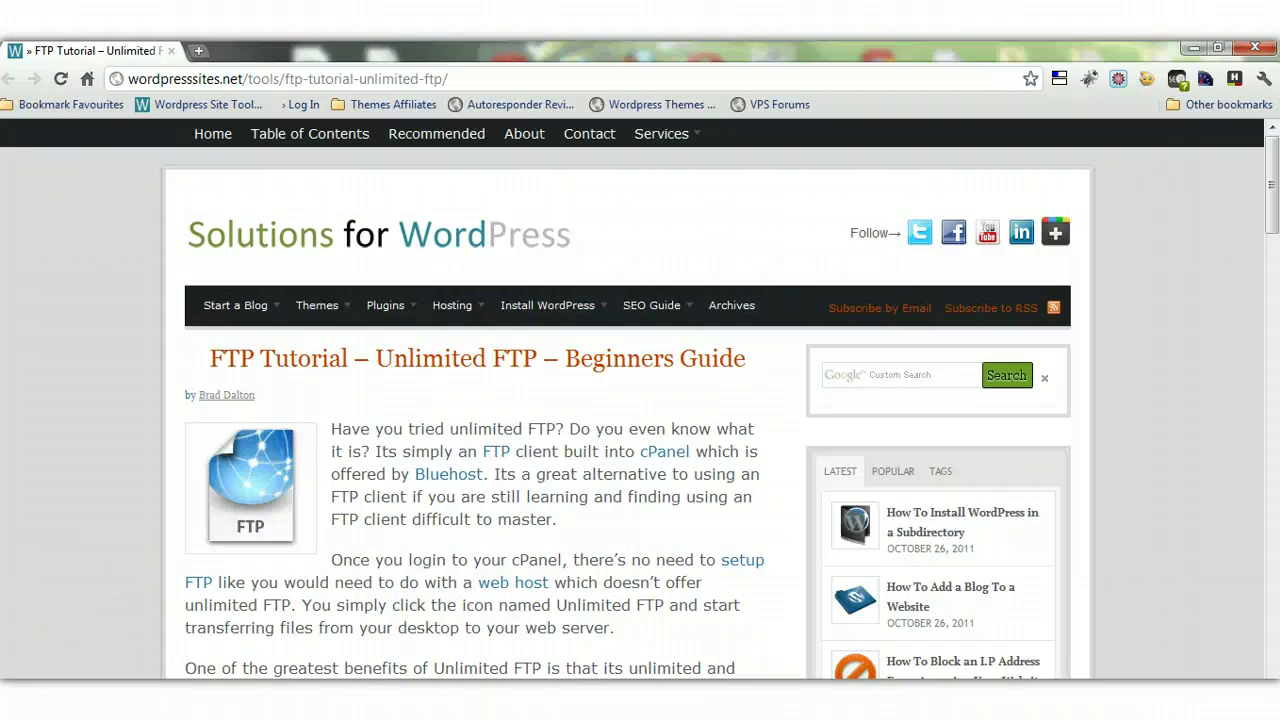
click(30, 700)
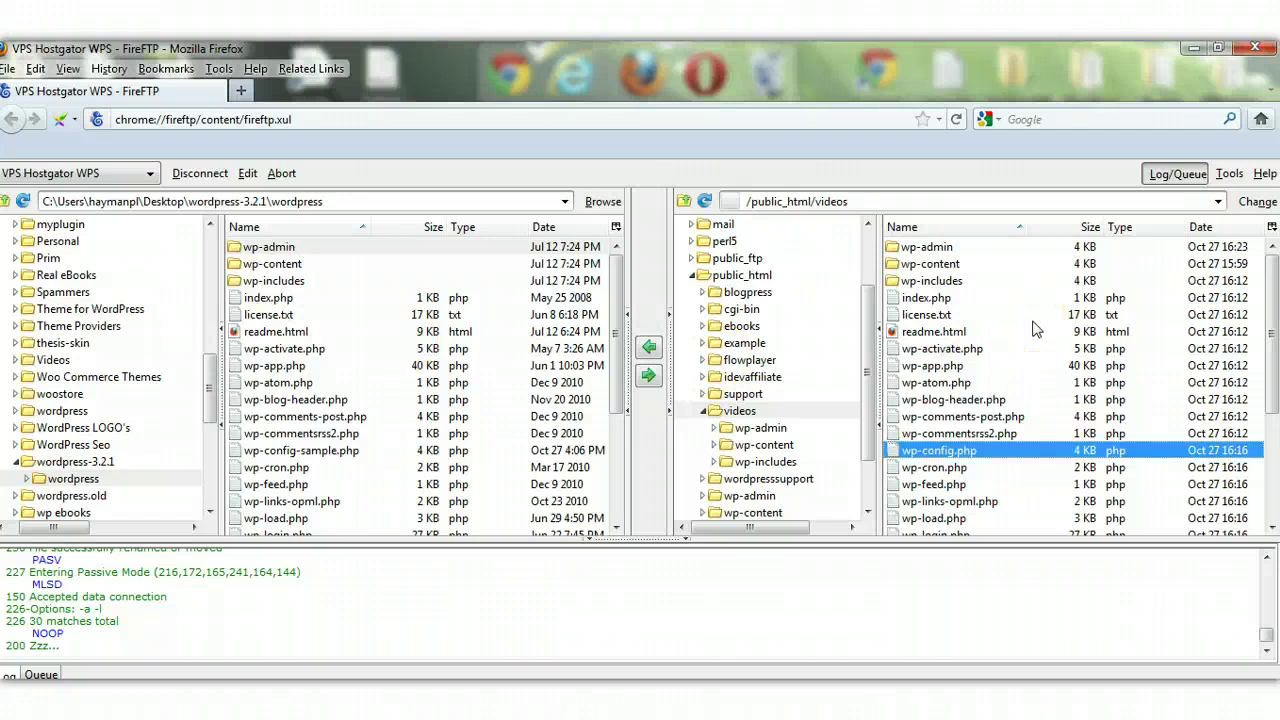
Trim the remote path back to /public_html and close the FireFTP window.
click(849, 201)
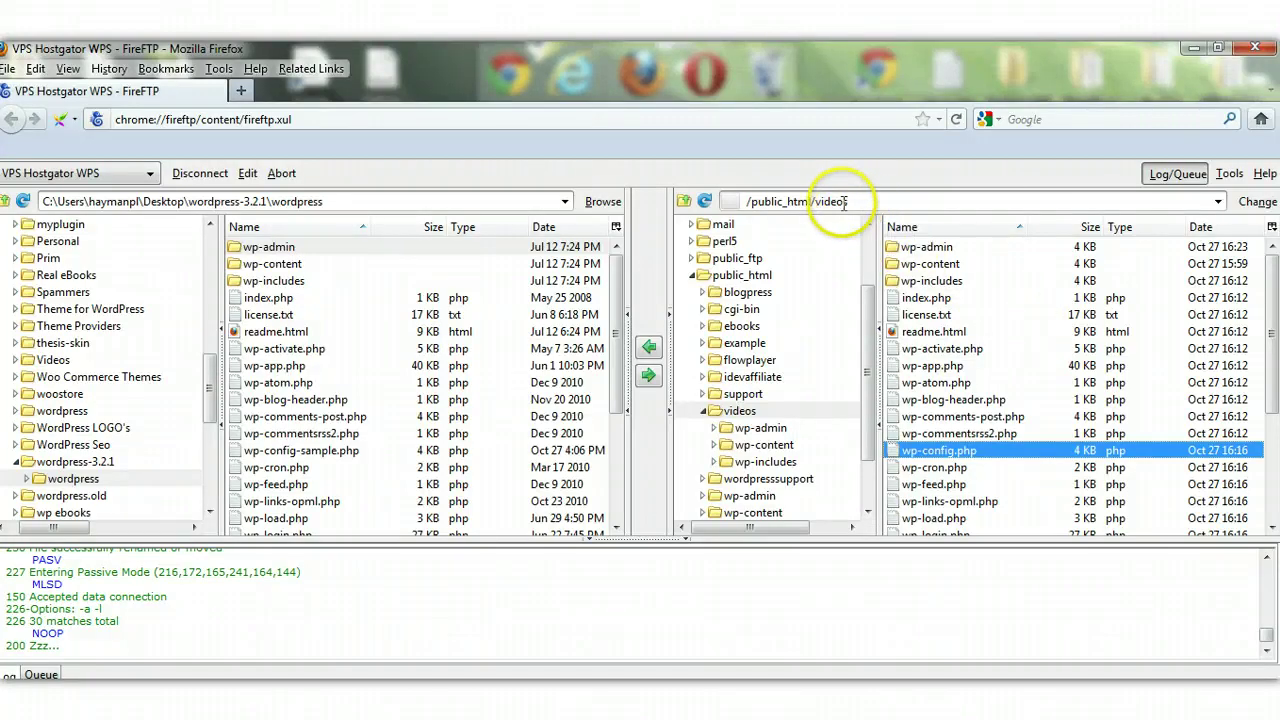
key(BackSpace)
key(BackSpace)
key(BackSpace)
key(BackSpace)
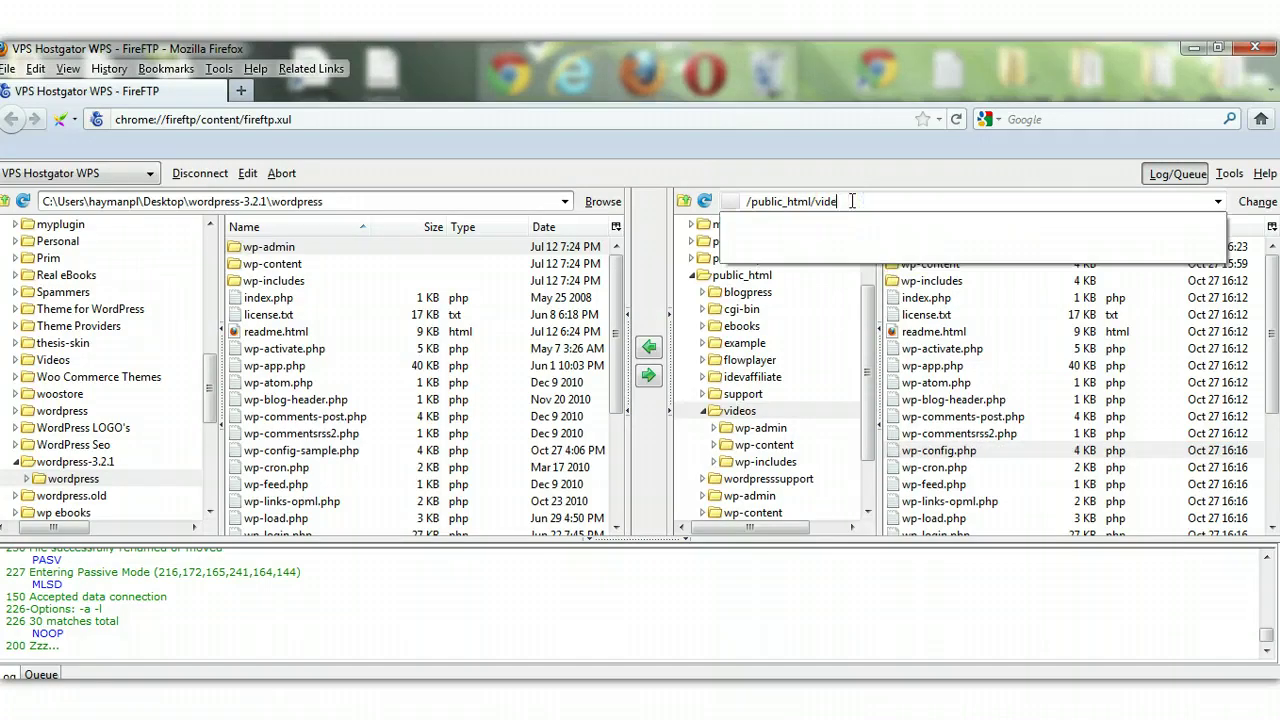
key(BackSpace)
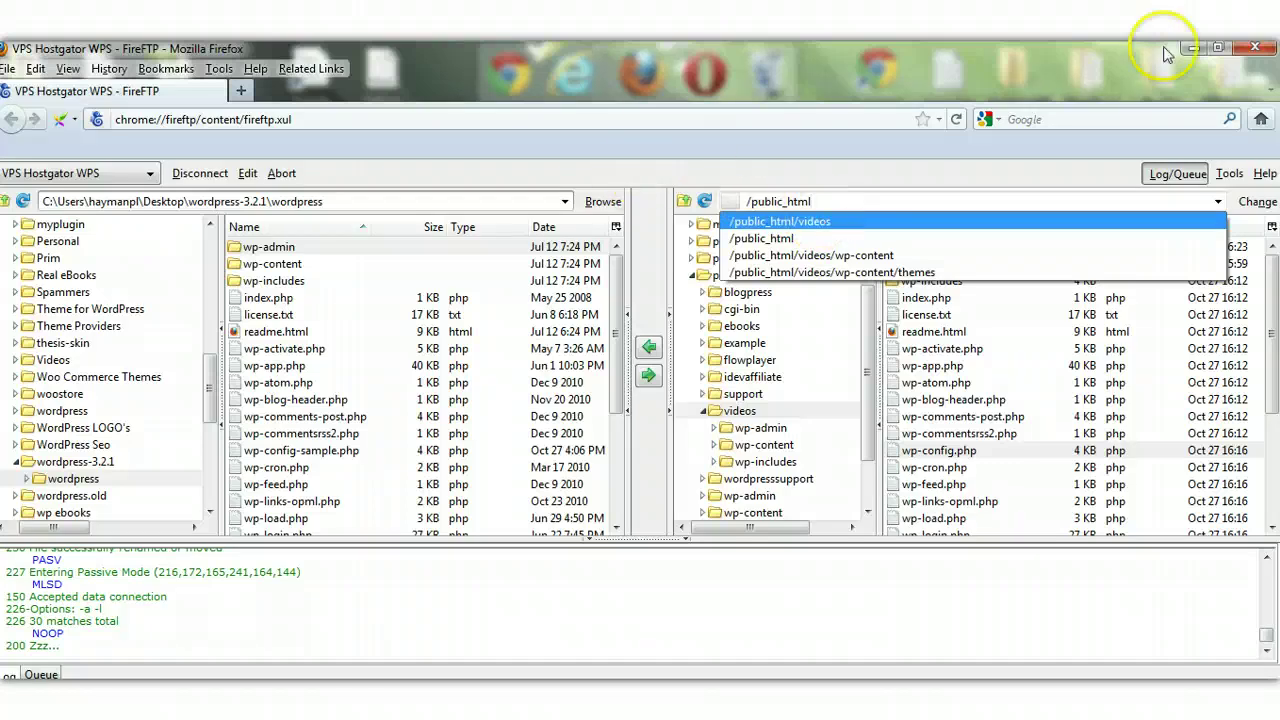
click(1255, 52)
click(1255, 52)
Bring up the Chrome window showing the 'WordPress › Installation' page.
mouse_move(370, 700)
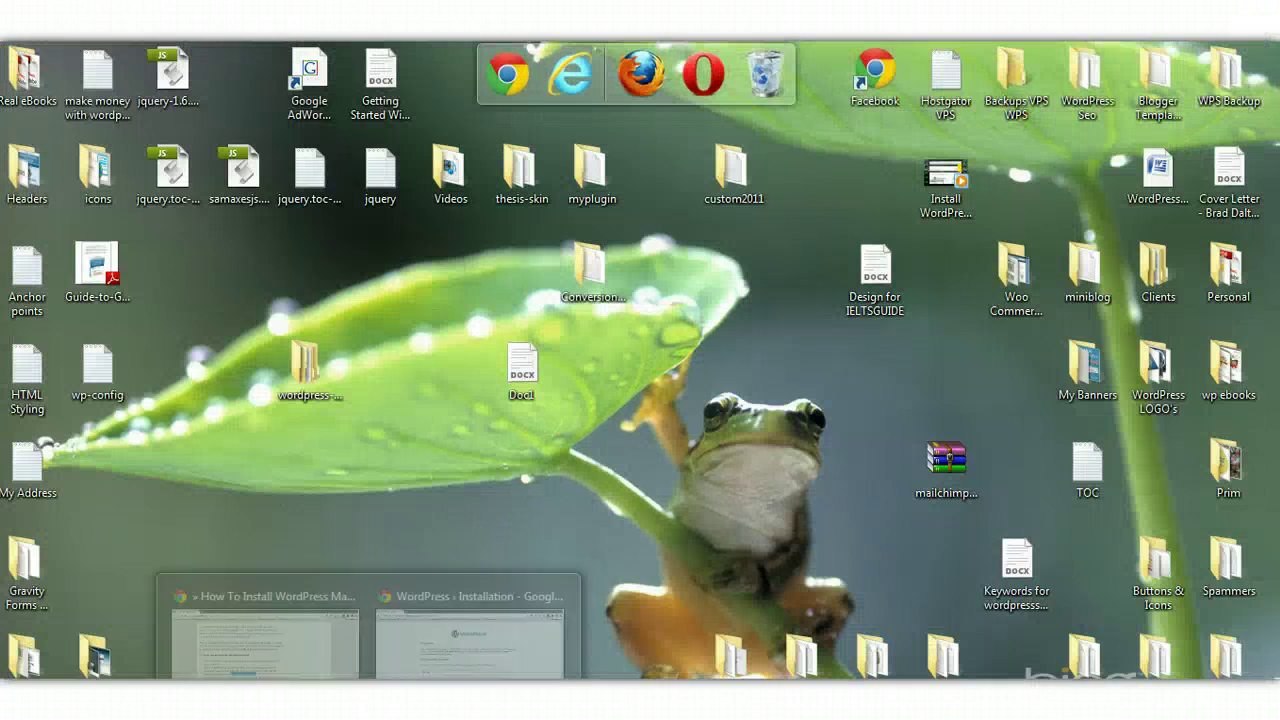
click(420, 652)
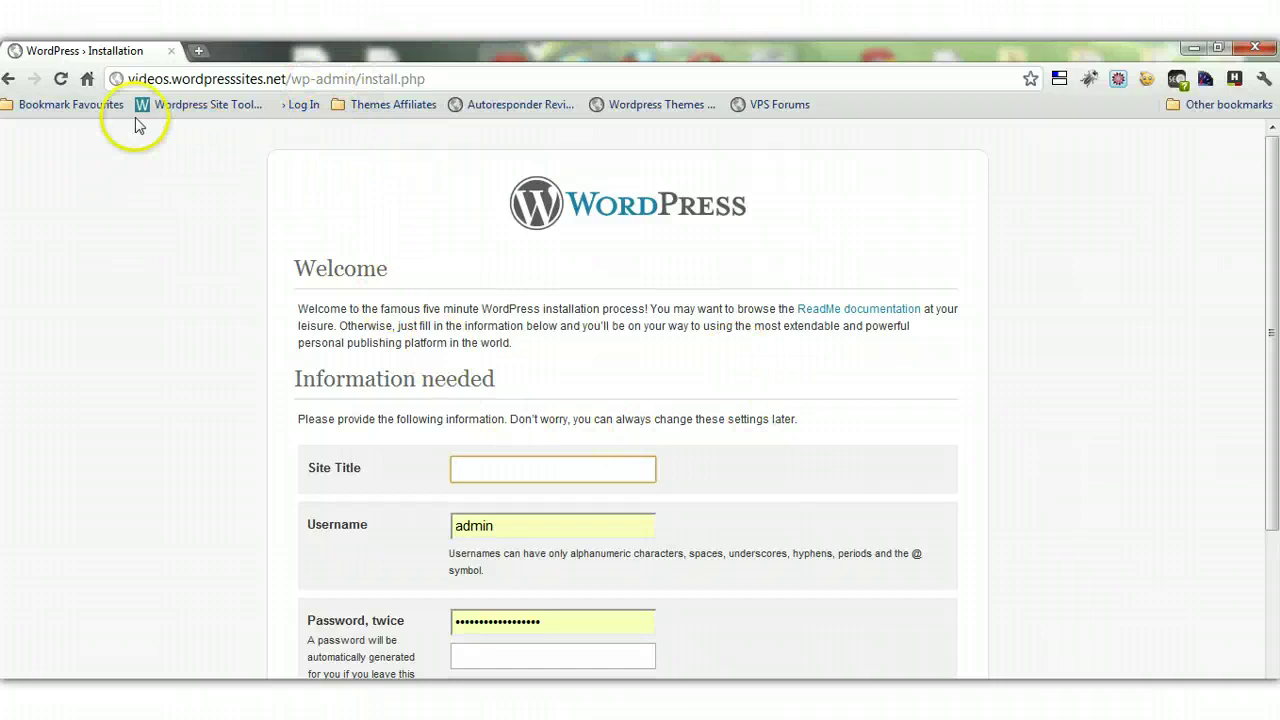
Enter site title Videos and type the admin password in both password fields.
drag(1278, 238, 1277, 316)
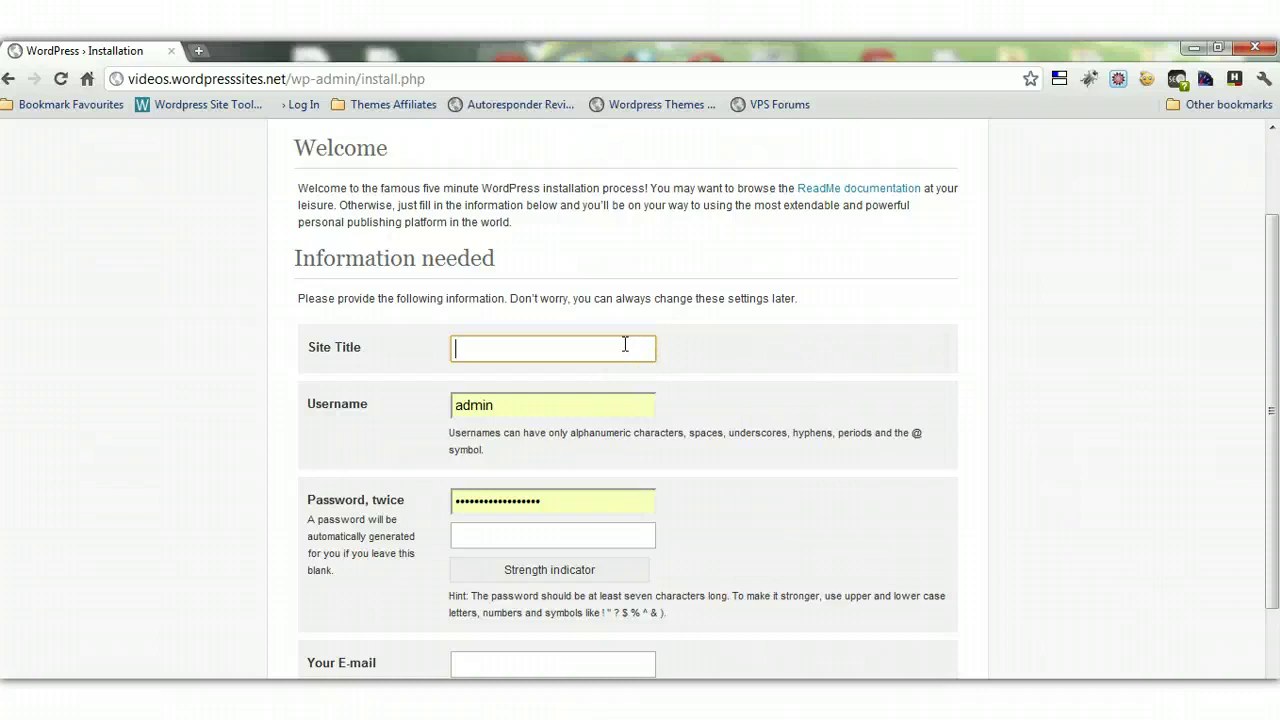
text(Videos)
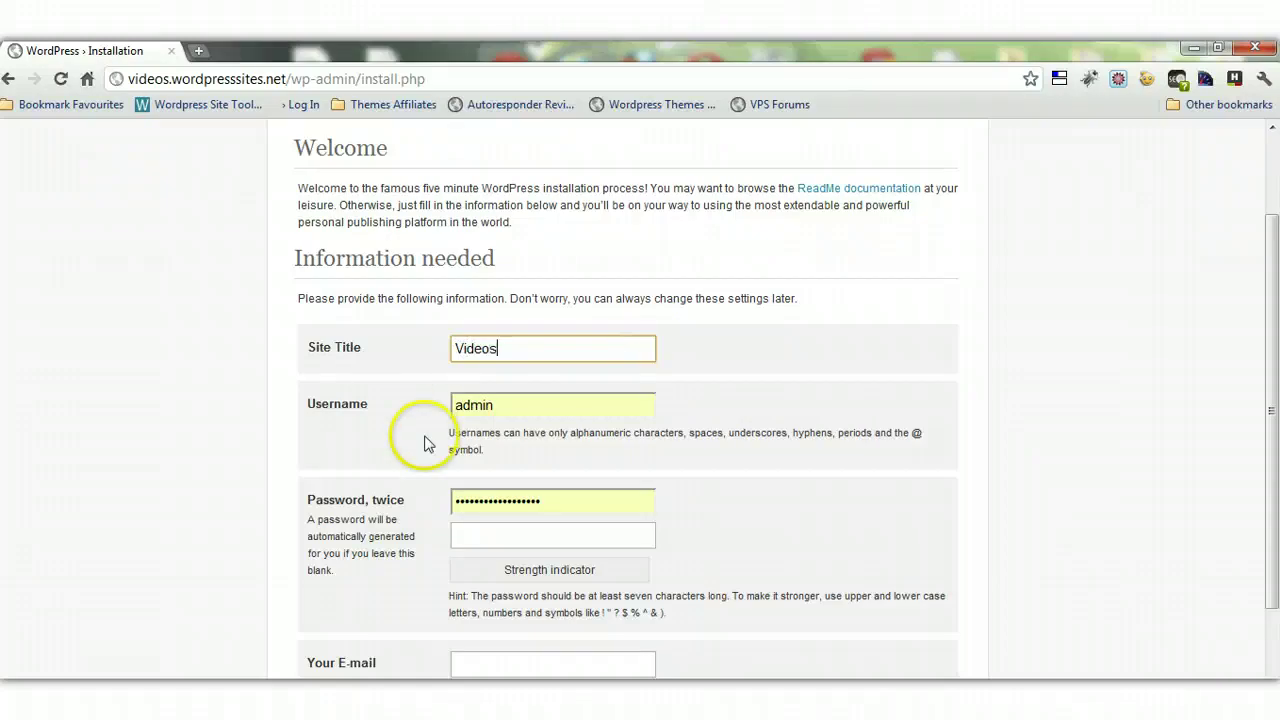
click(557, 501)
key(BackSpace)
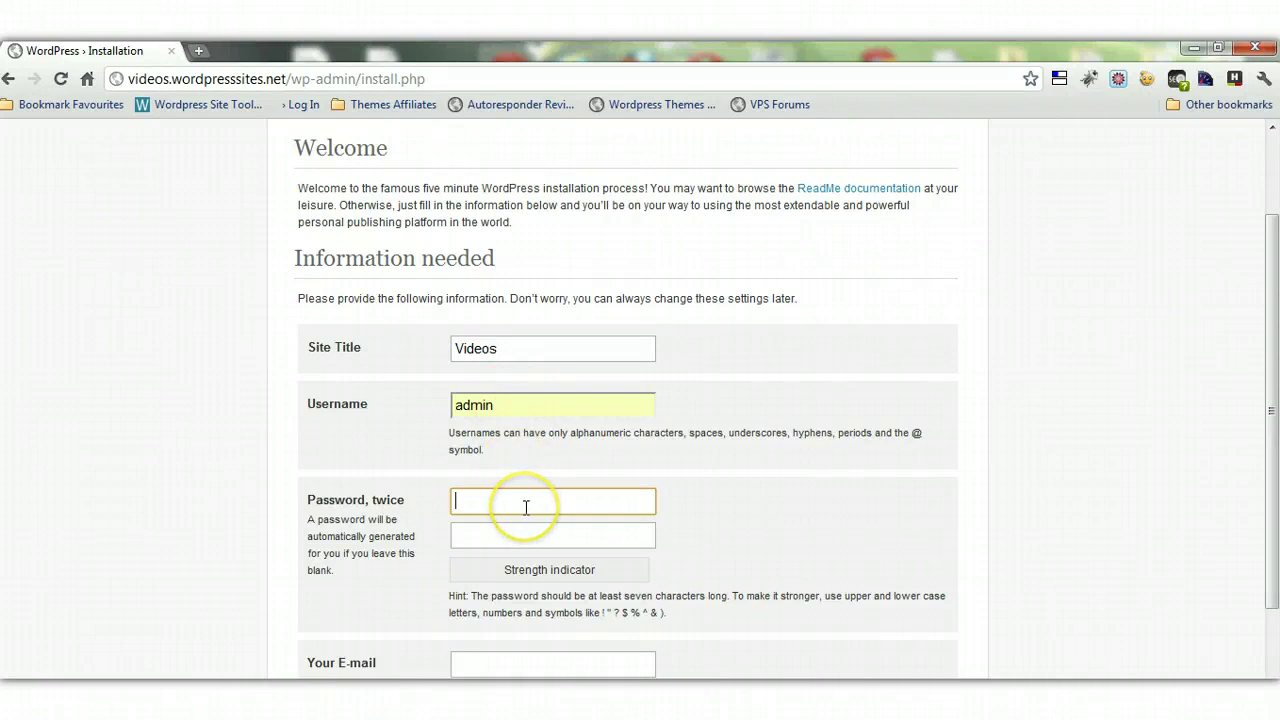
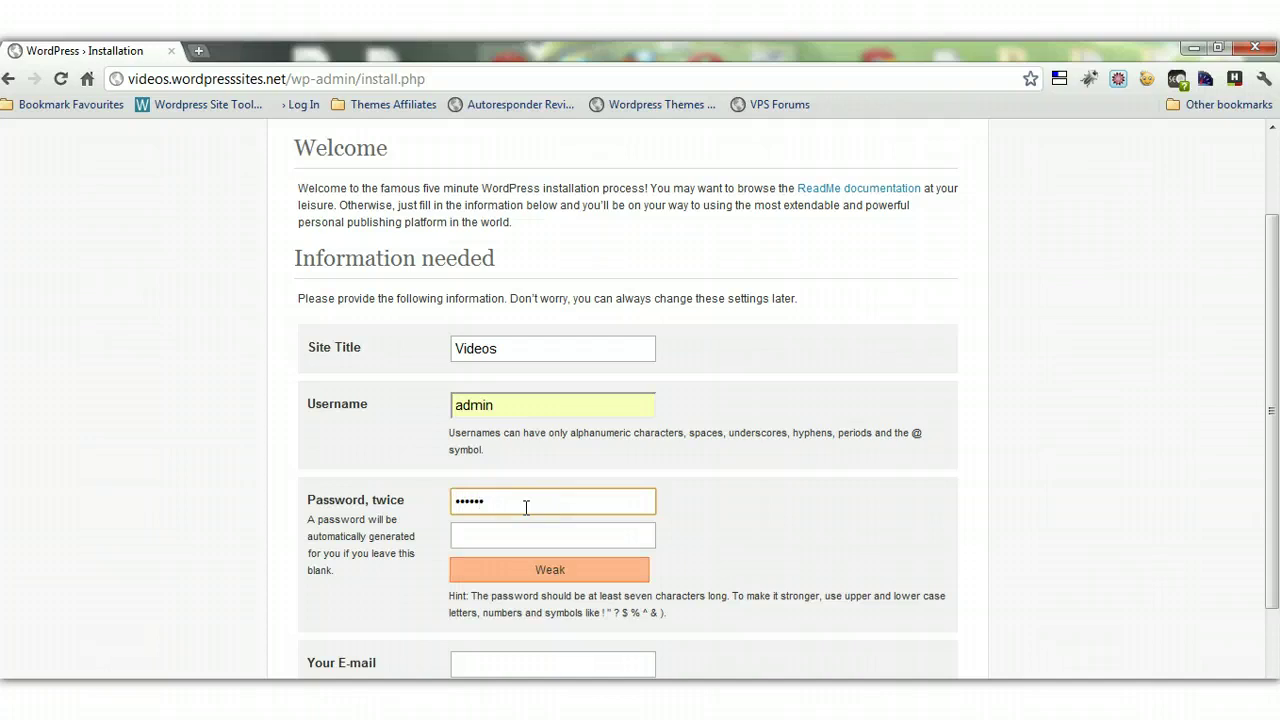
click(508, 533)
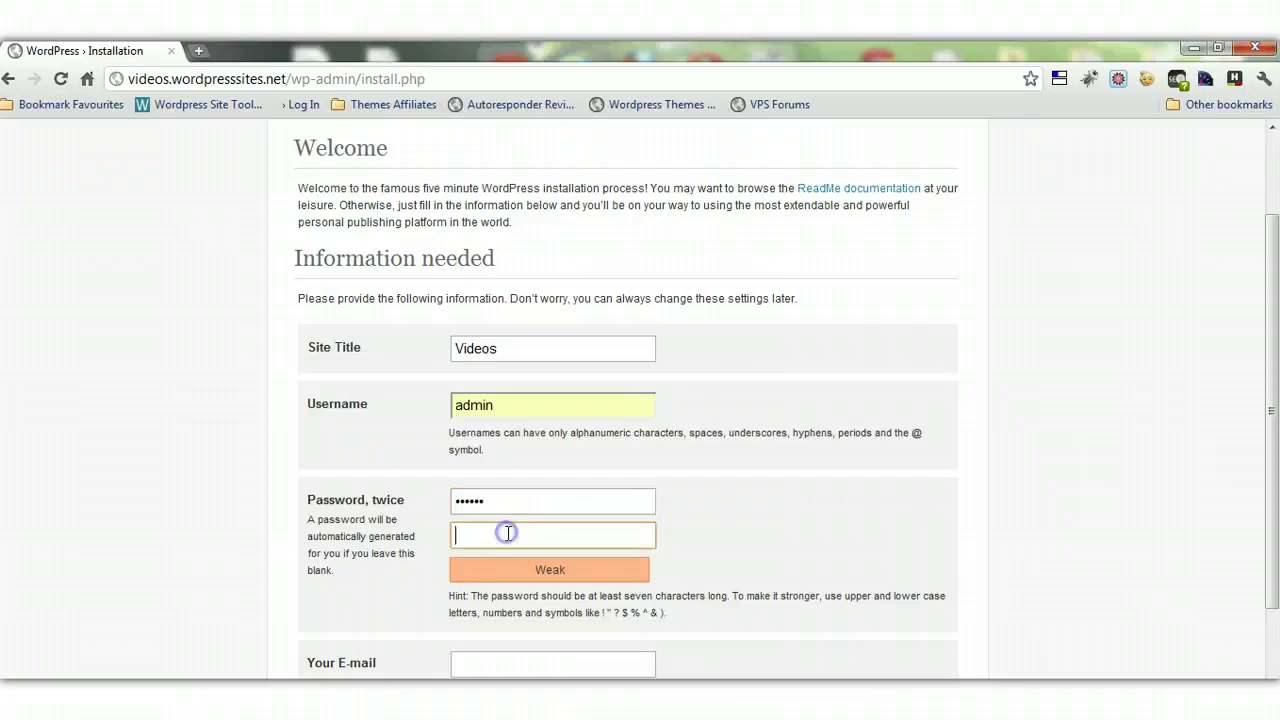
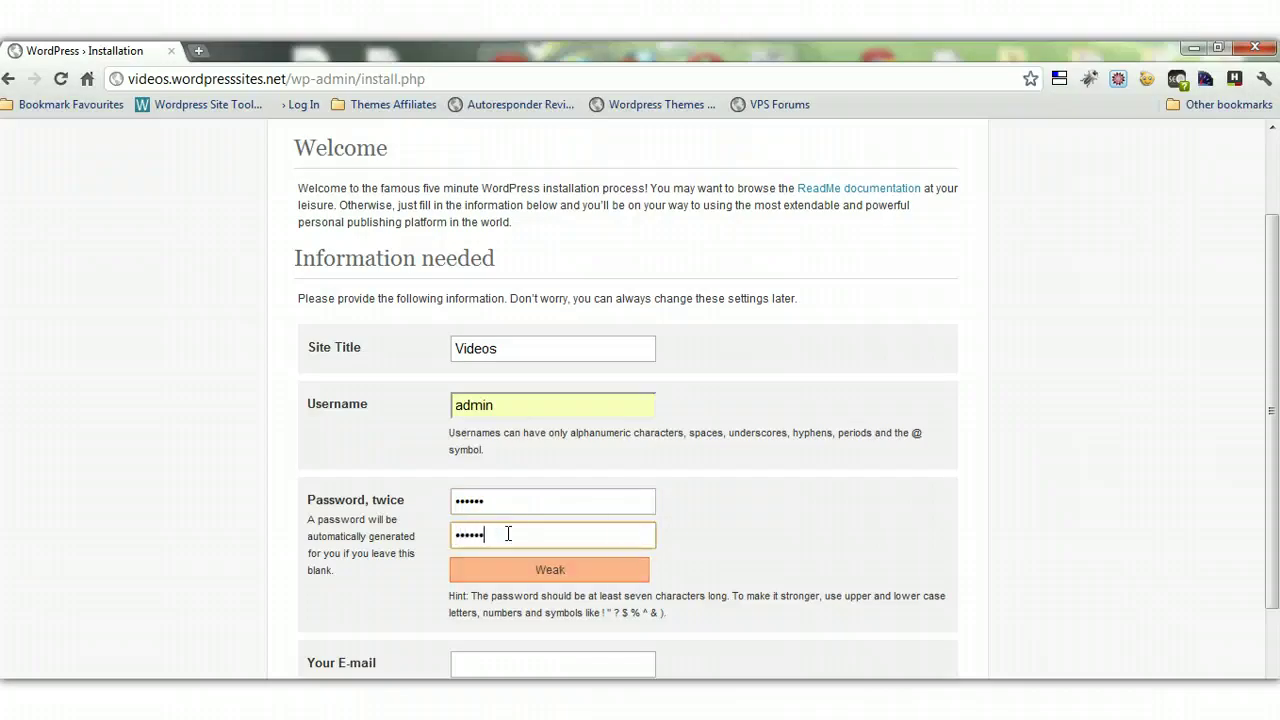
Choose the admin e-mail from autocomplete and start the WordPress installation.
drag(1271, 367, 1274, 467)
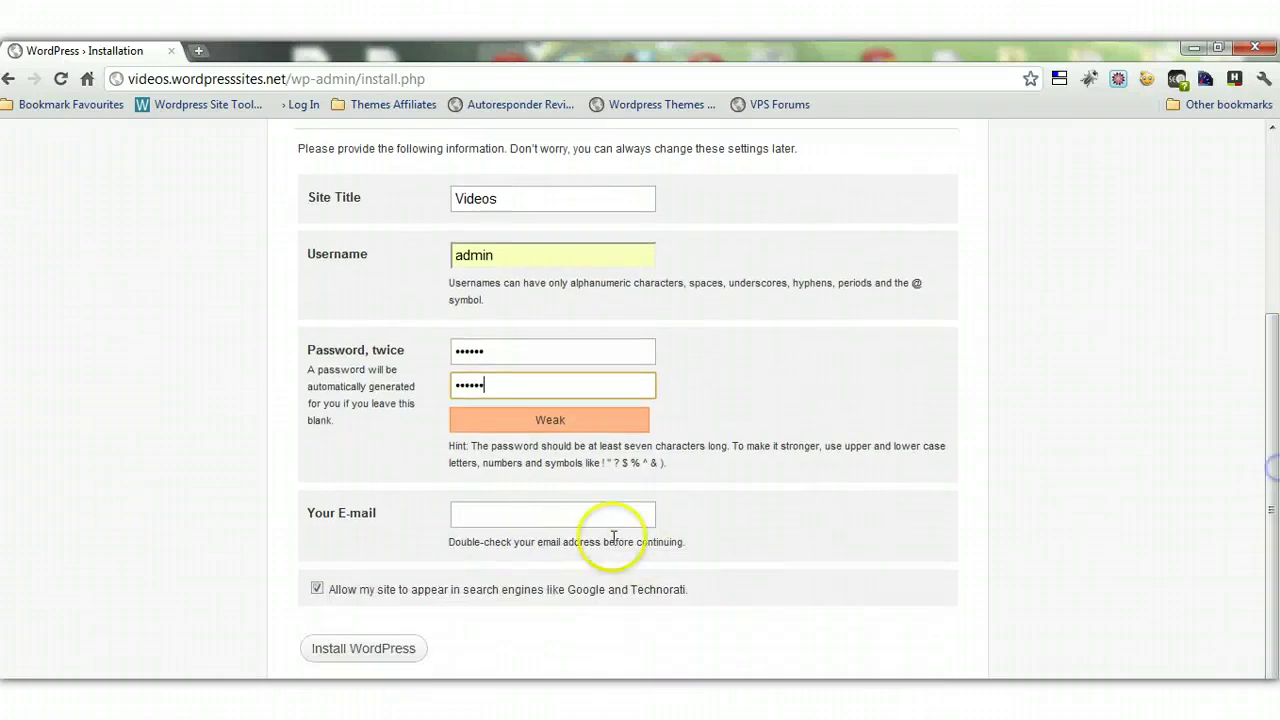
click(645, 516)
text(b)
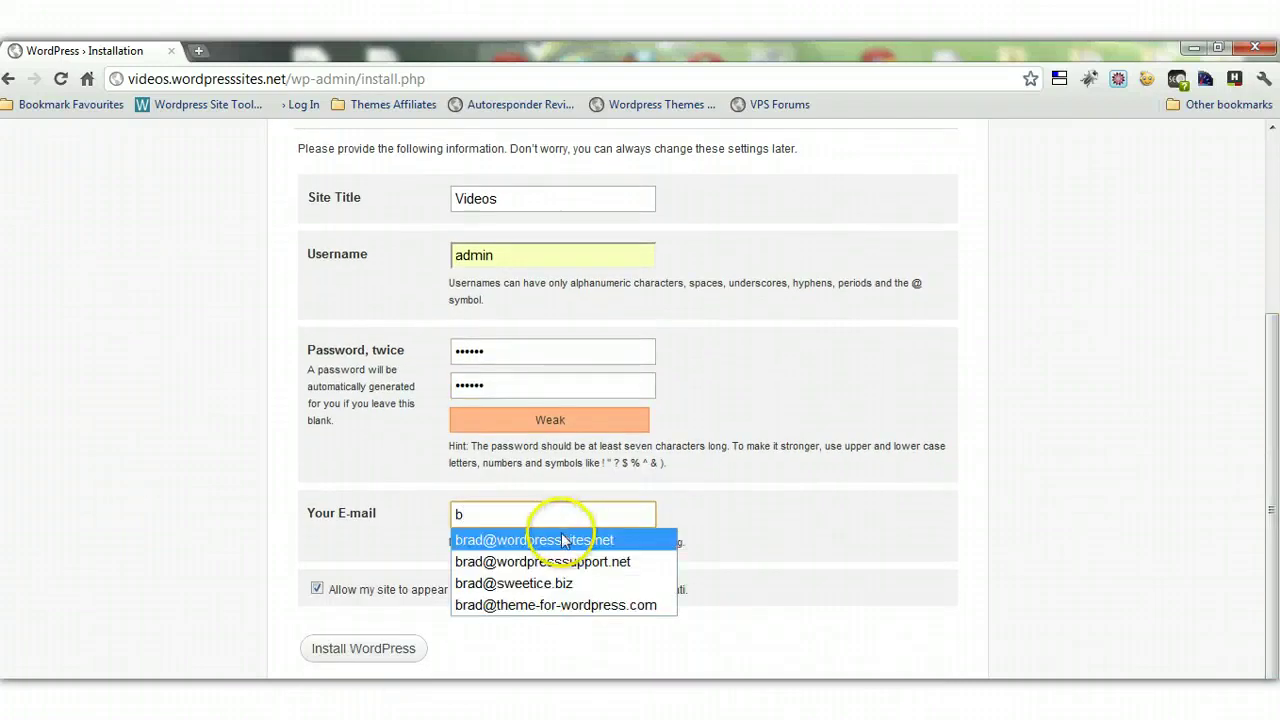
click(560, 561)
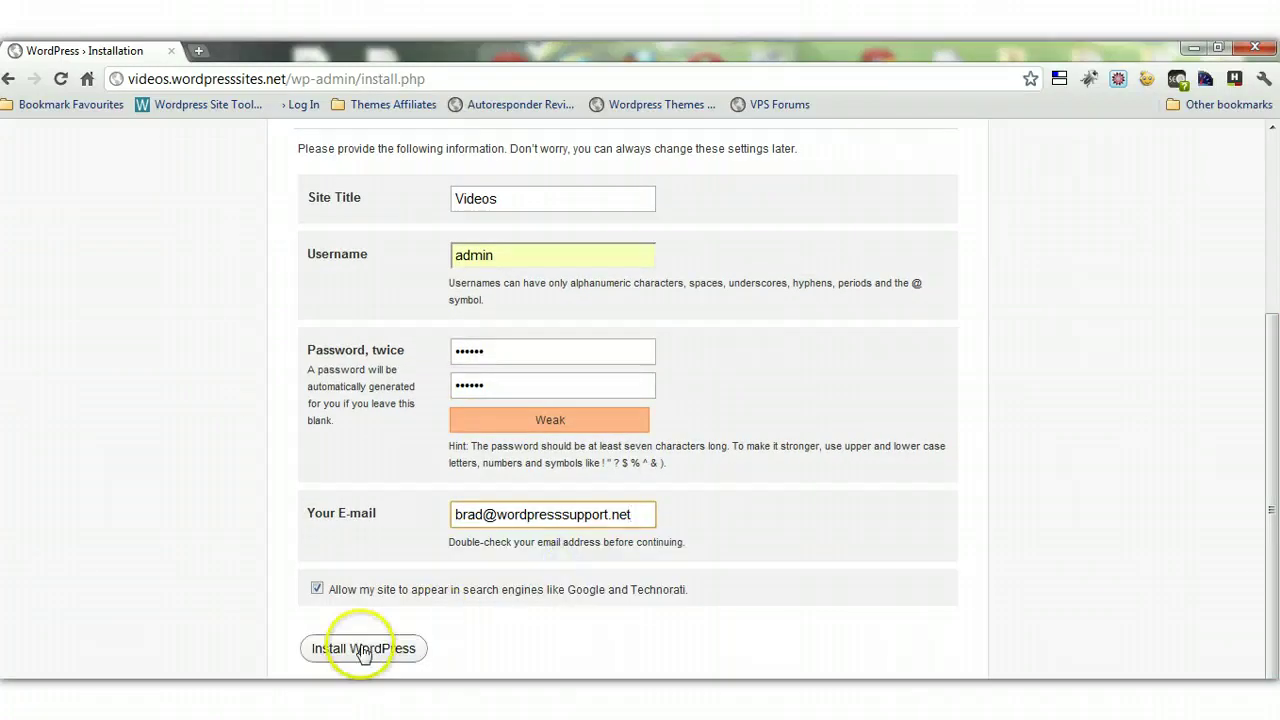
click(362, 648)
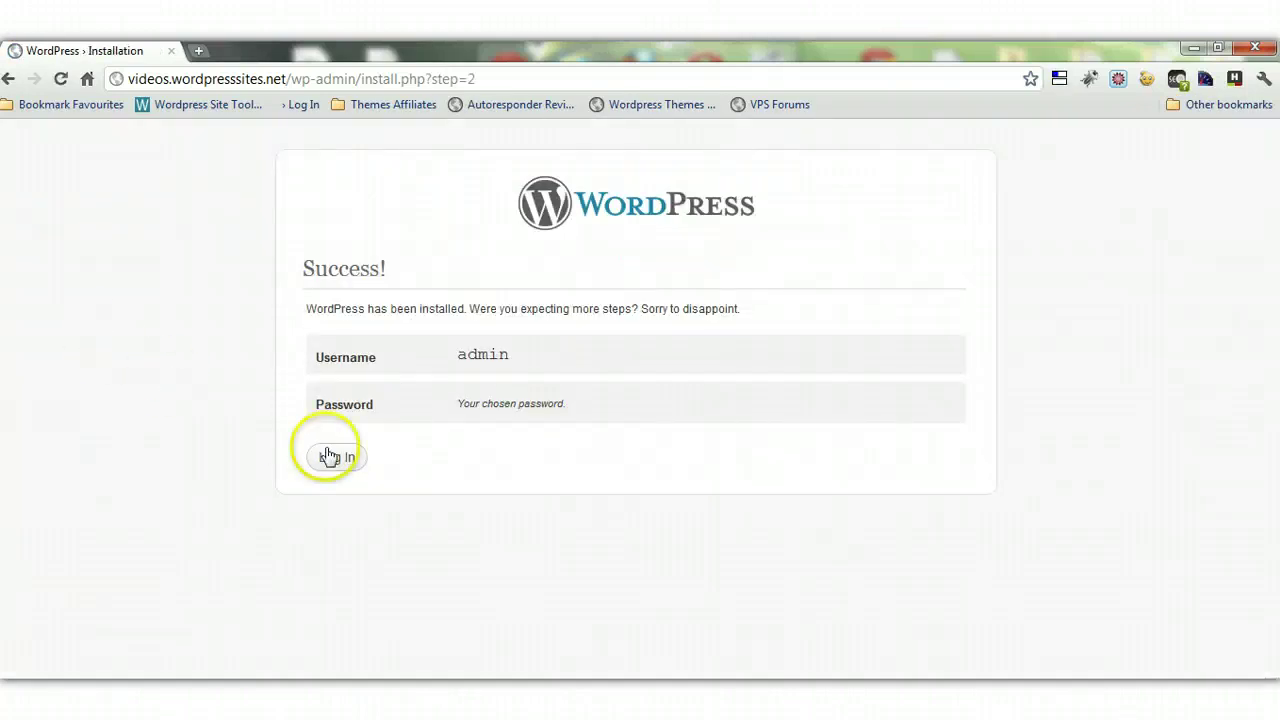
Log in as admin from the Success page to reach the Videos dashboard.
click(338, 457)
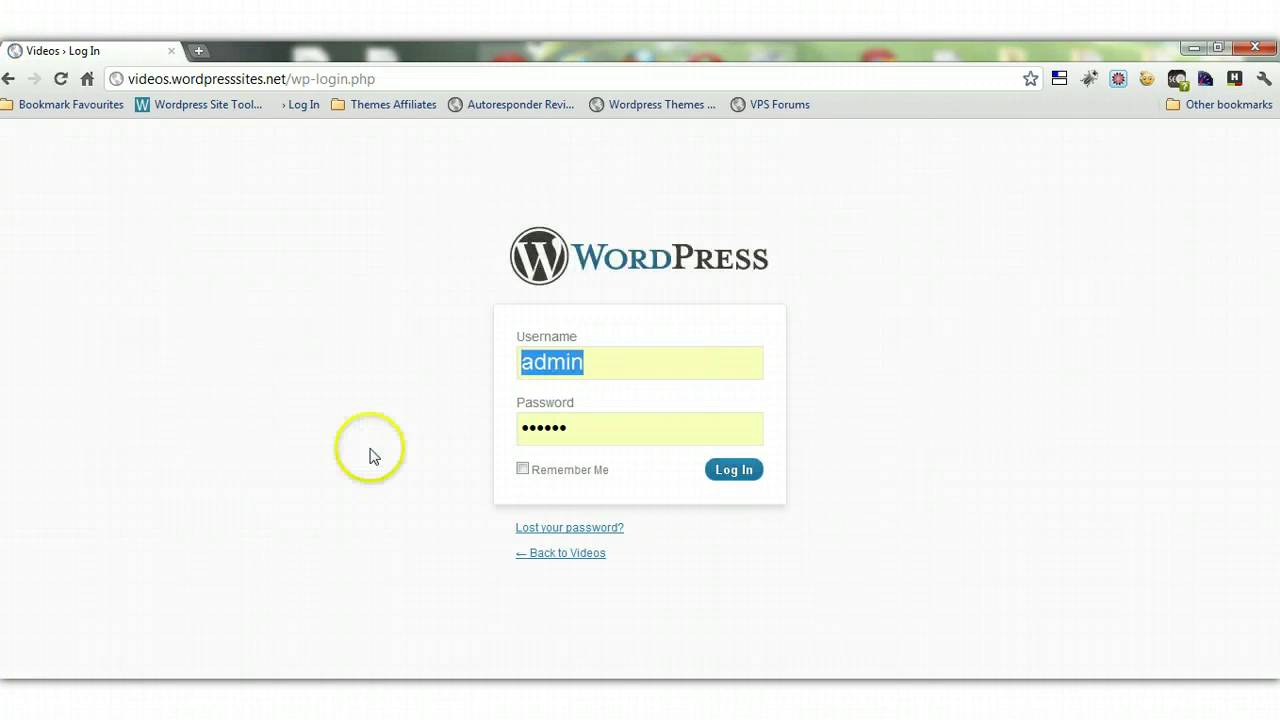
click(747, 474)
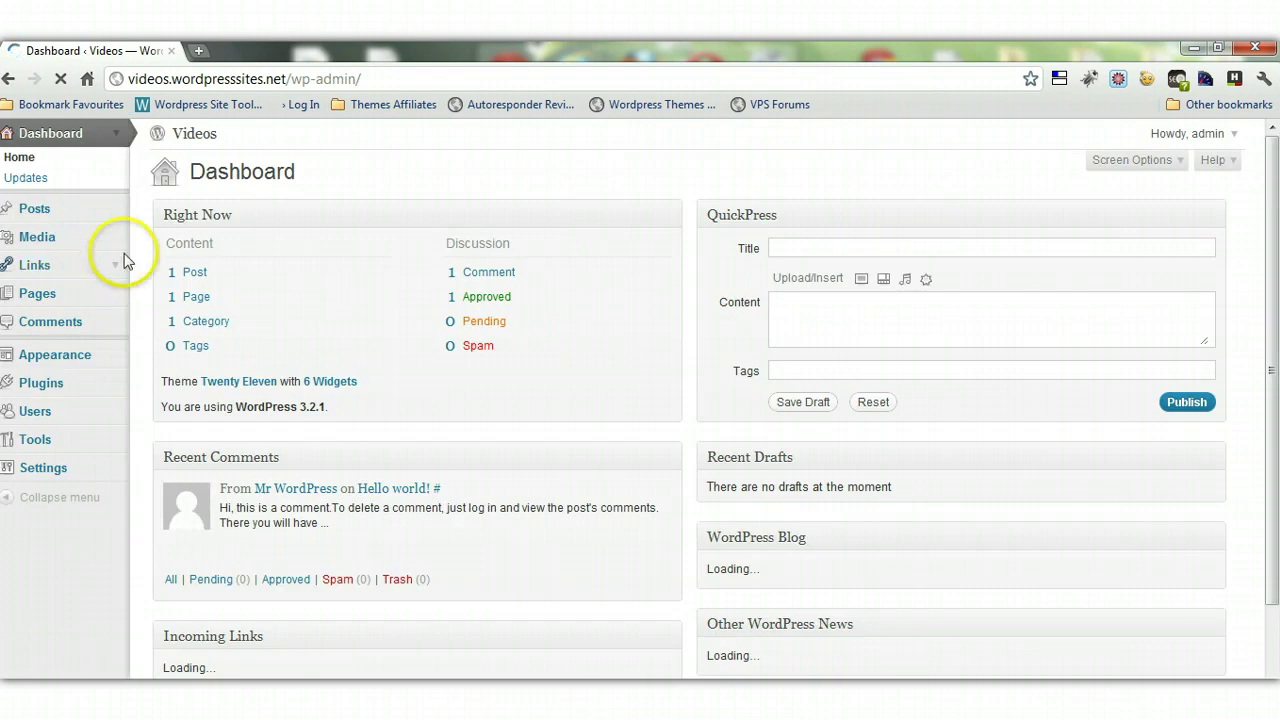
Remove 'wp-admin/' from the dashboard address to load the Videos site's home page and scroll to the Hello world! post.
click(366, 78)
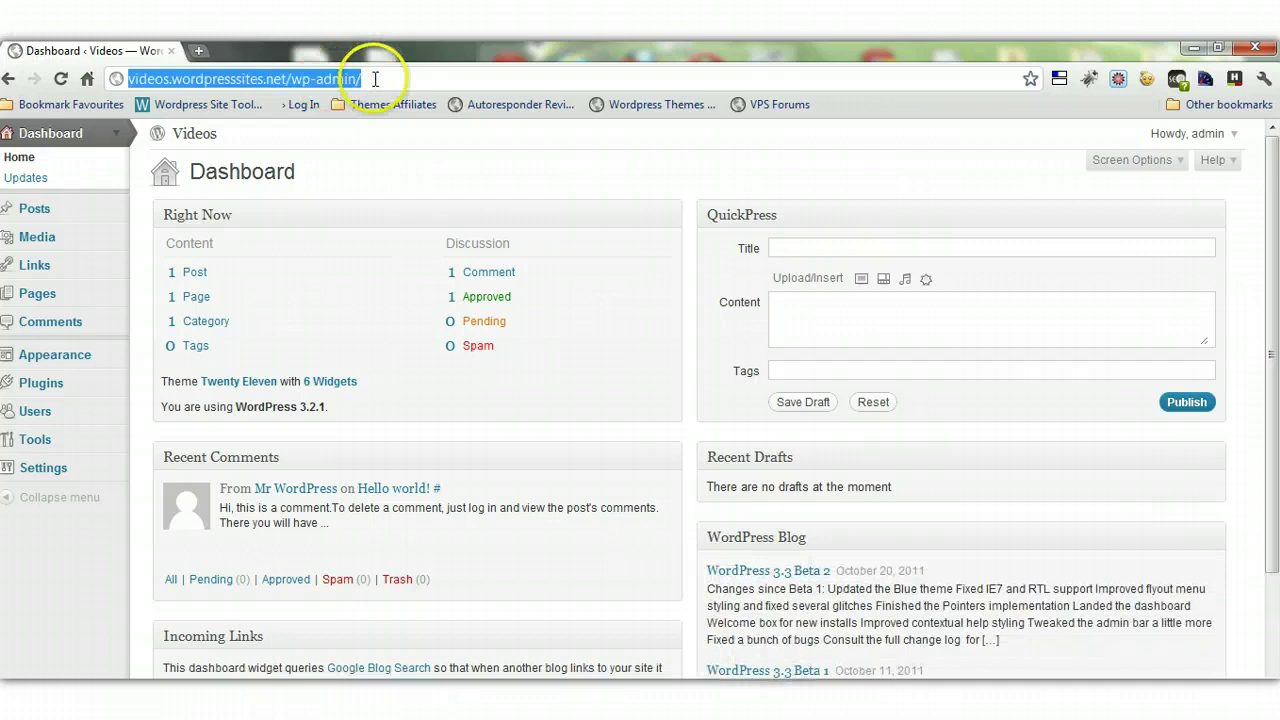
click(373, 79)
key(BackSpace)
key(BackSpace)
key(BackSpace)
key(BackSpace)
key(BackSpace)
key(BackSpace)
key(BackSpace)
key(BackSpace)
key(BackSpace)
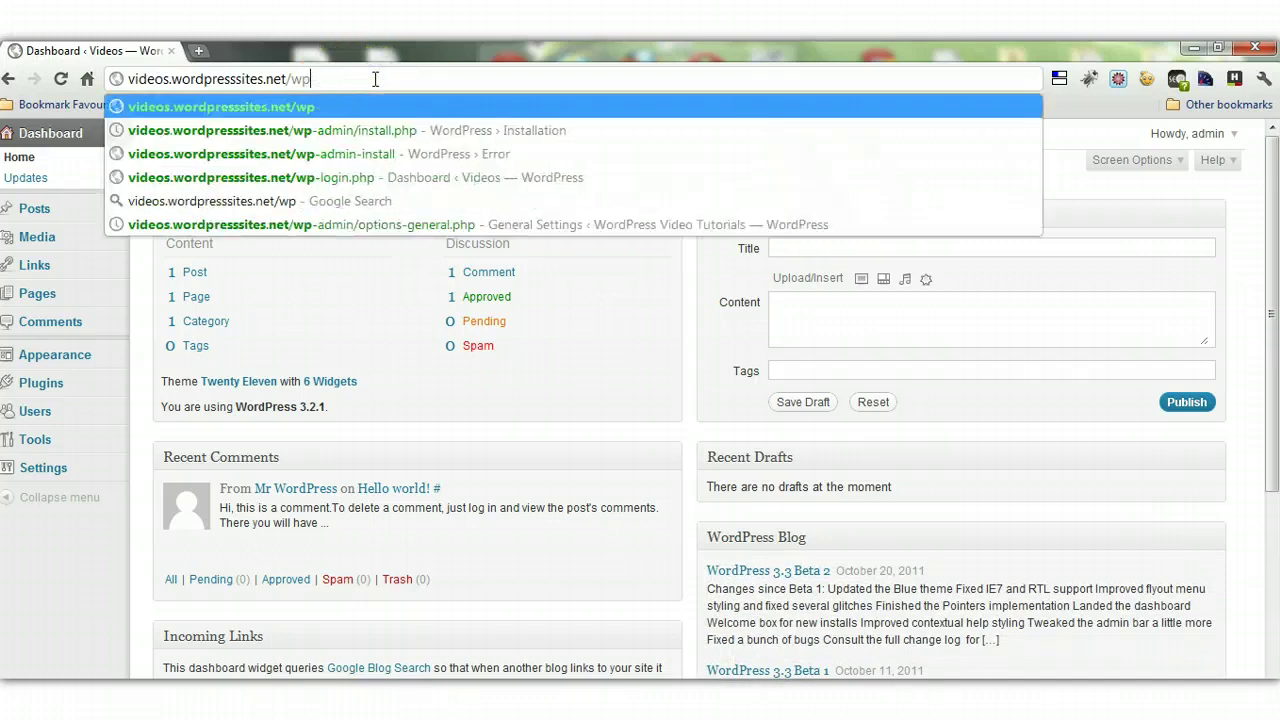
key(Return)
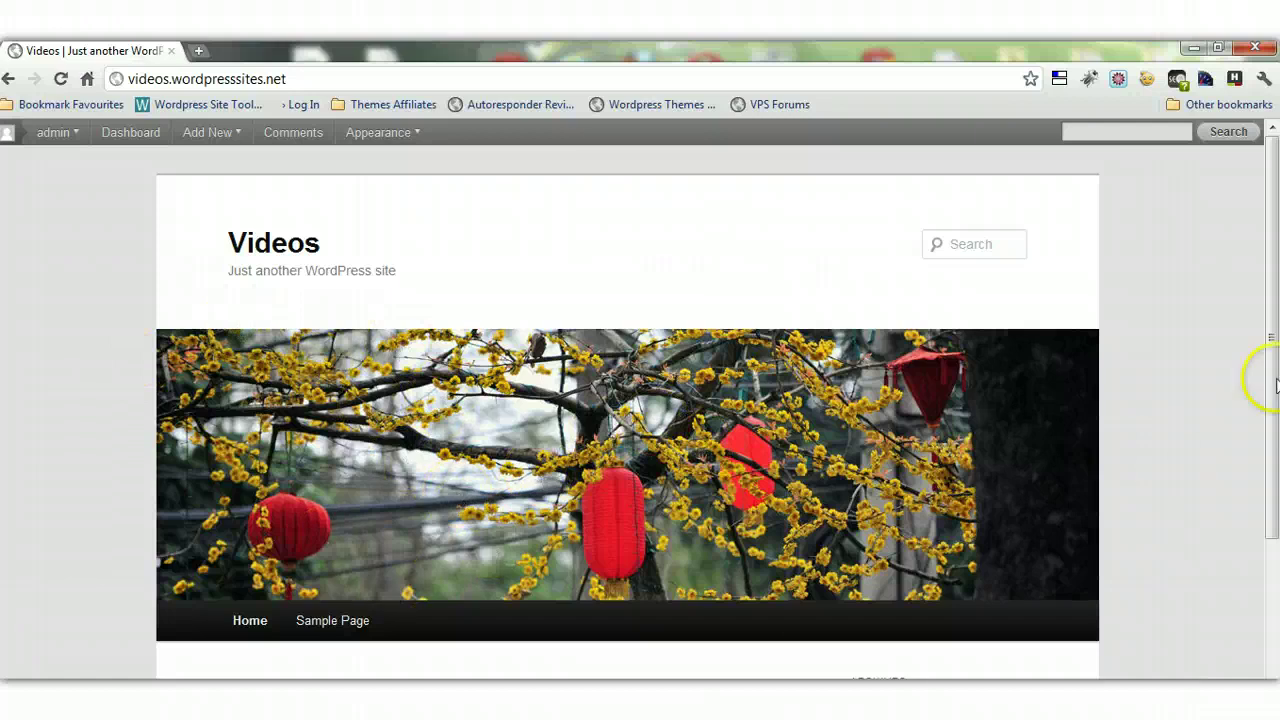
drag(1266, 240, 1272, 325)
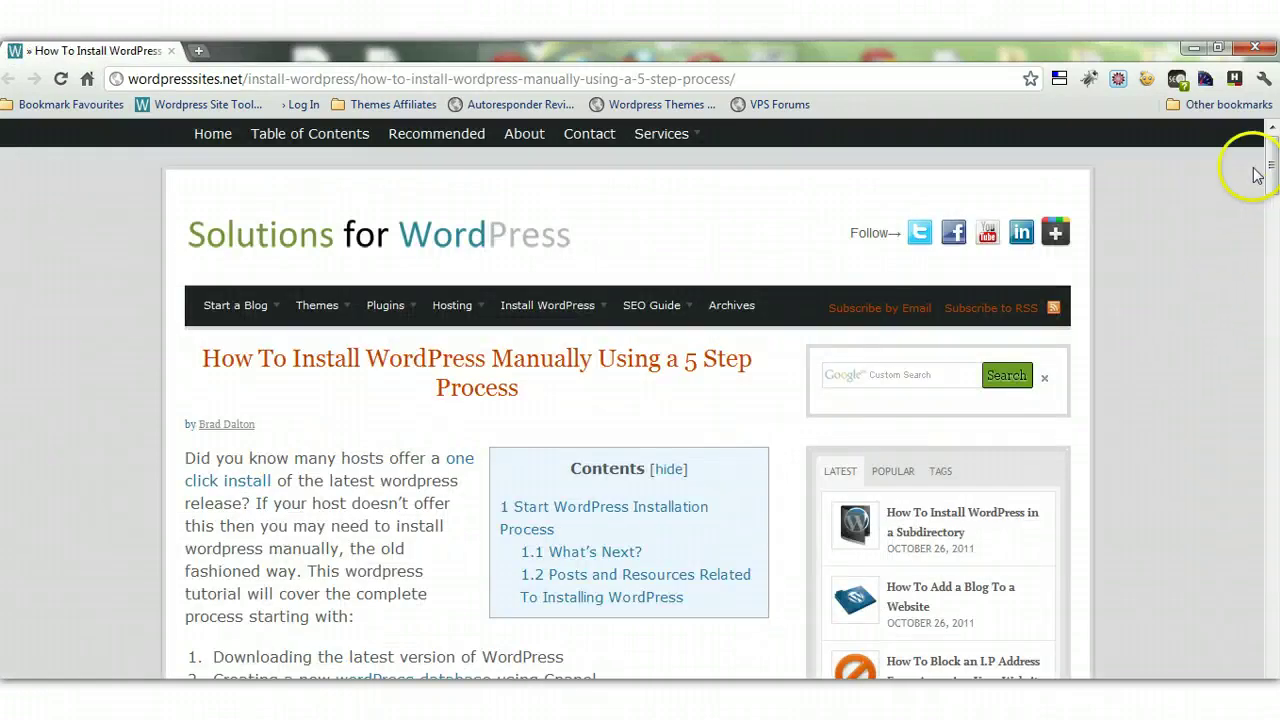
Scroll the tutorial down to section 4, 'Start the wordpress installation script', then back to the top.
scroll(1272, 162, down, 3)
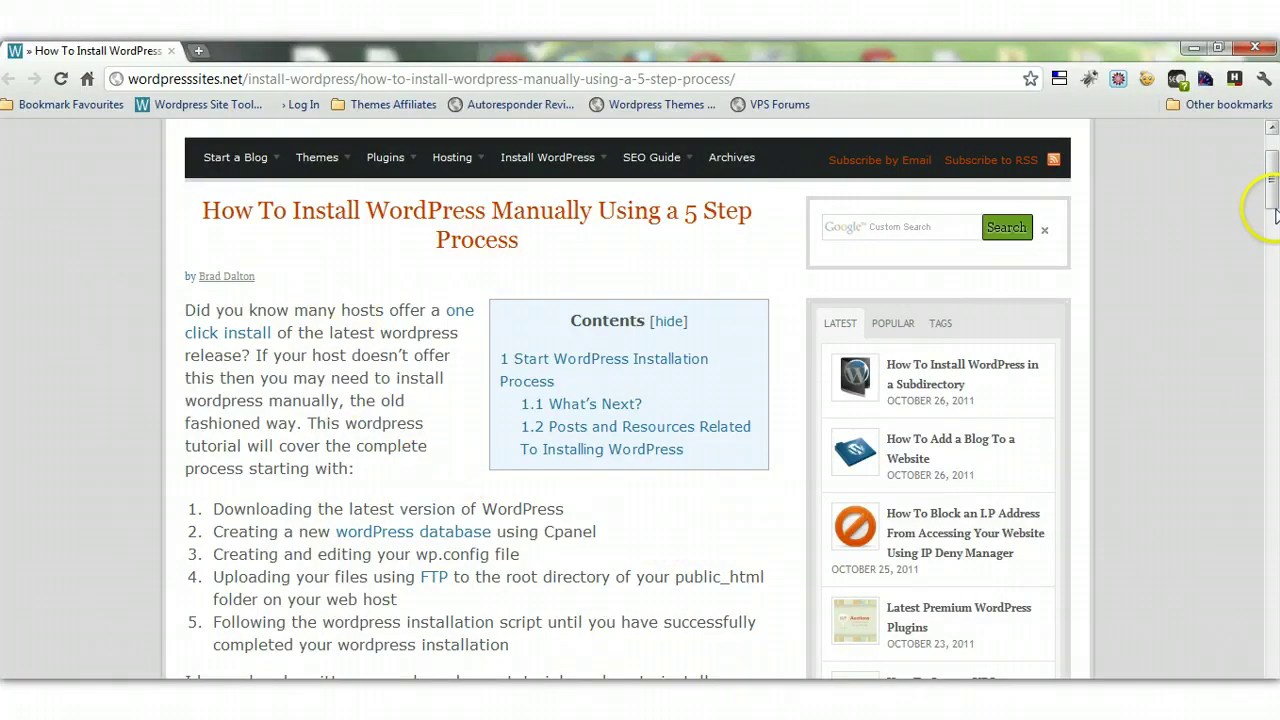
drag(1275, 215, 1265, 505)
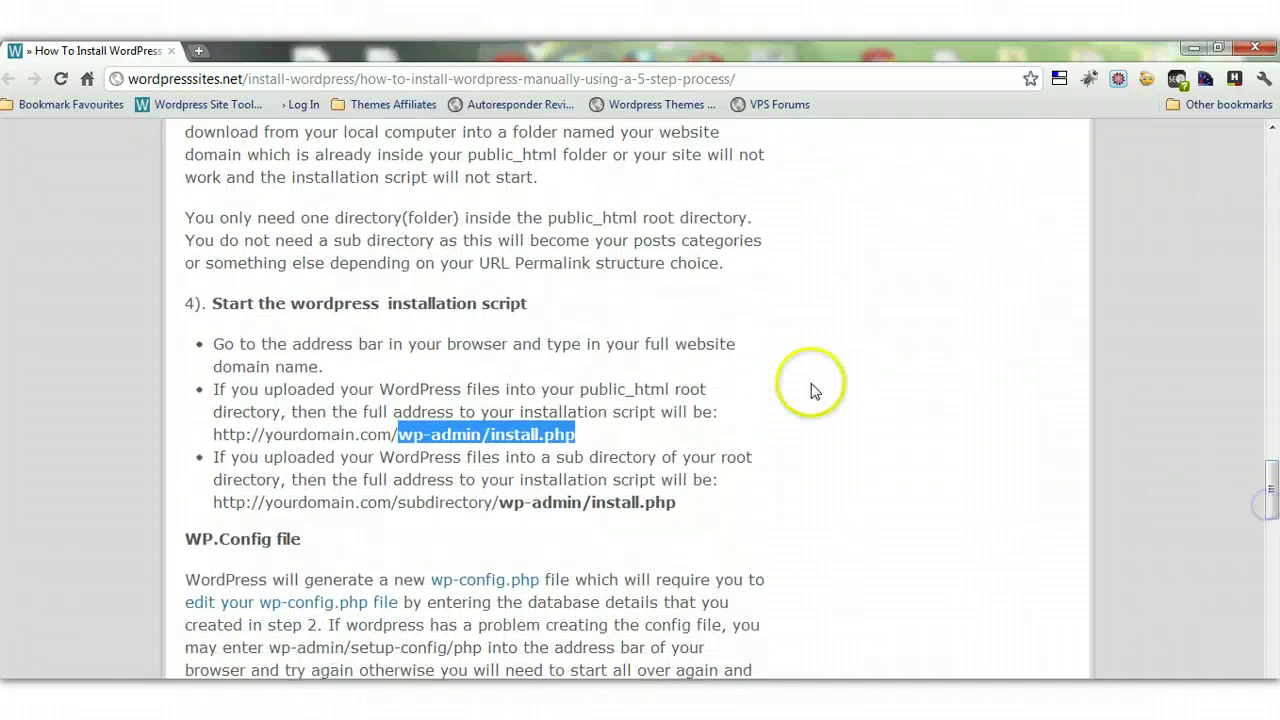
click(811, 390)
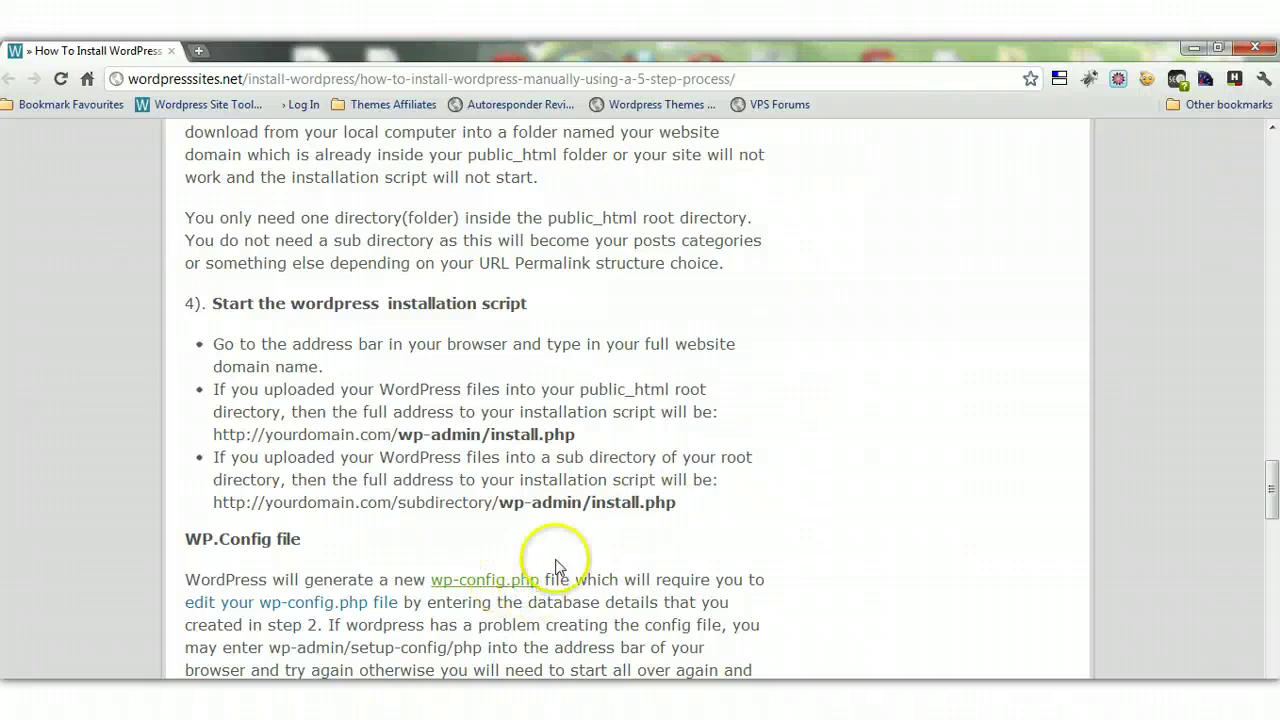
drag(1268, 492, 1268, 505)
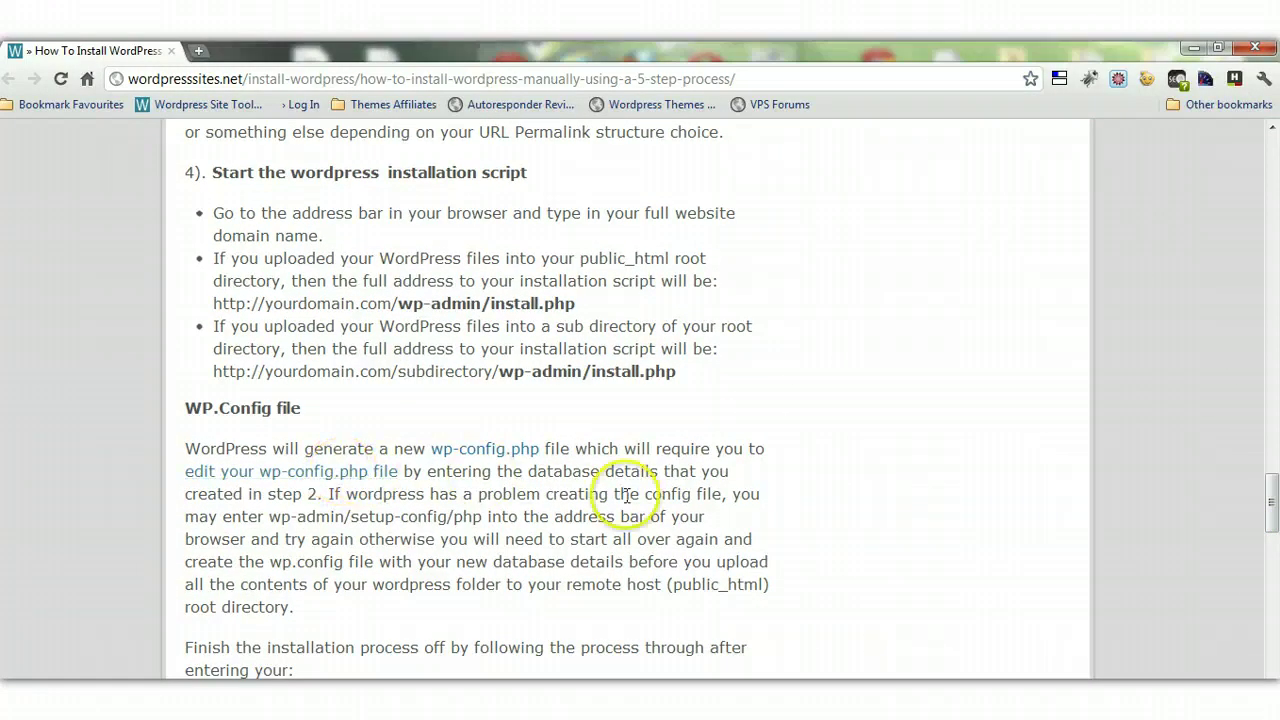
drag(1271, 506, 1268, 165)
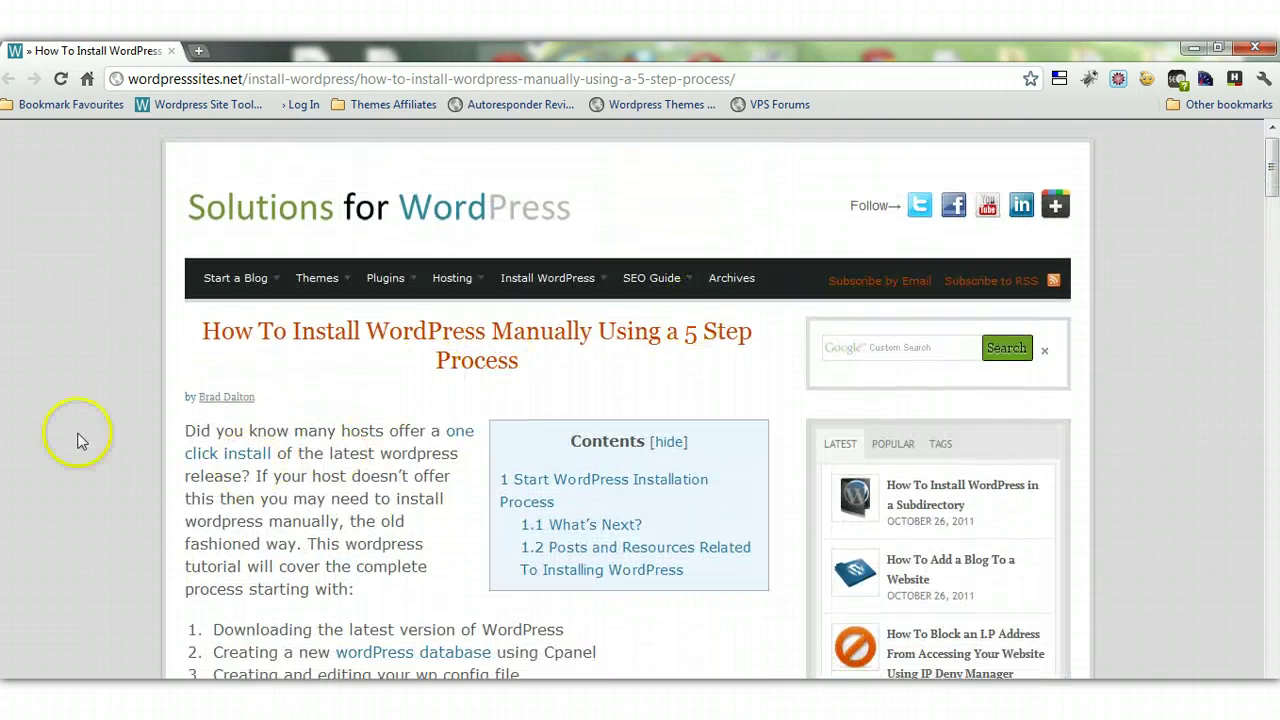